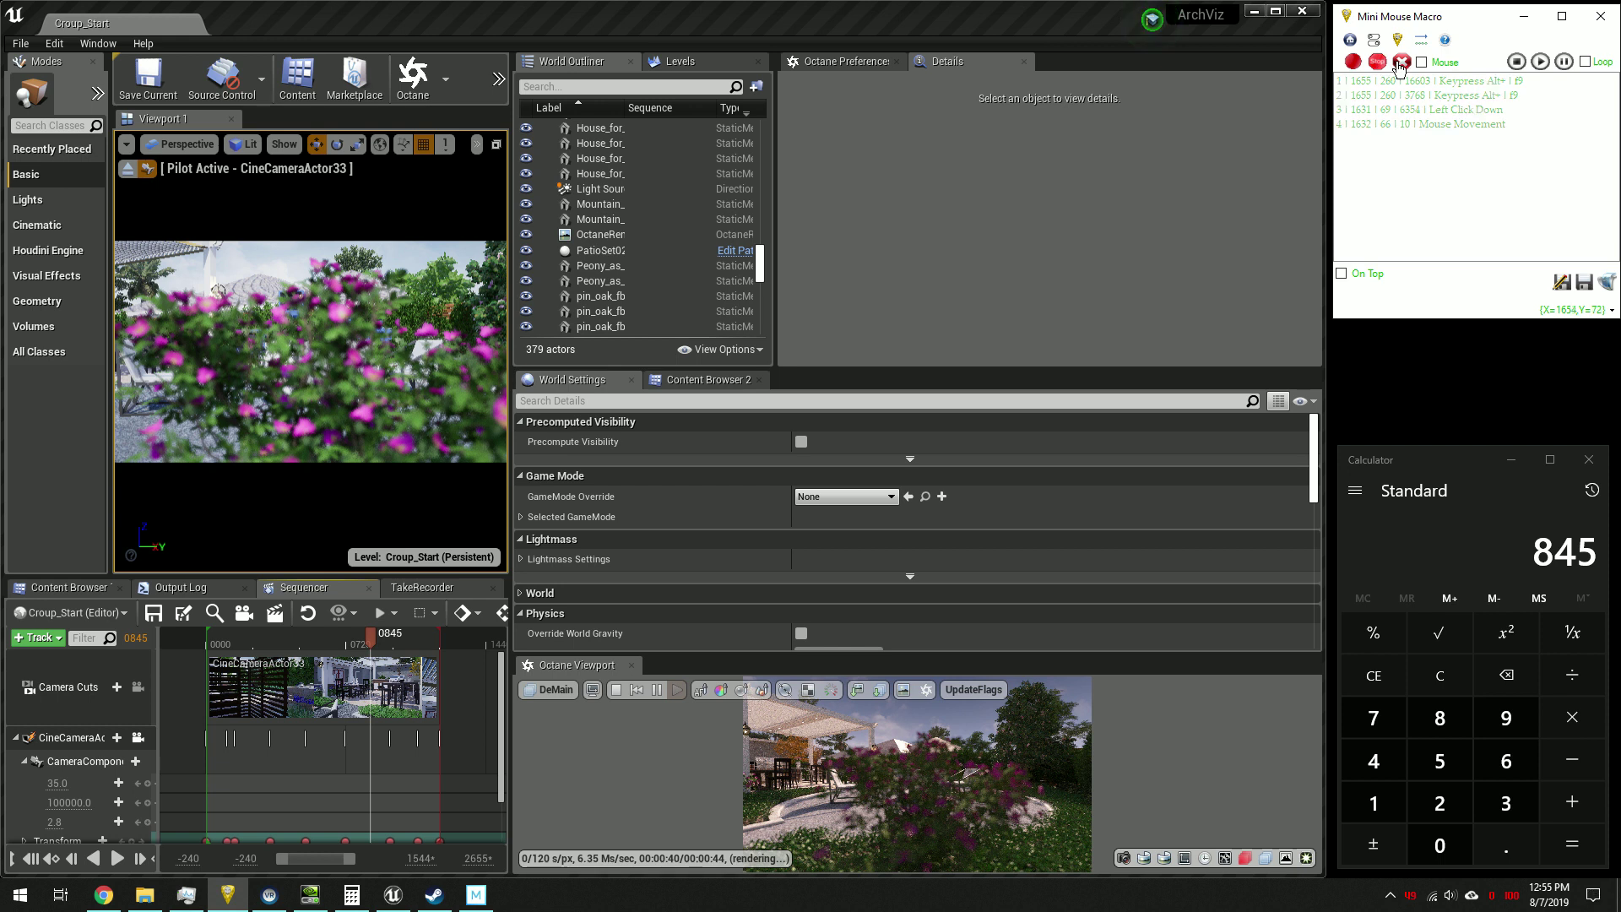
Clear all previously recorded entries from the mouse macro list
click(1400, 62)
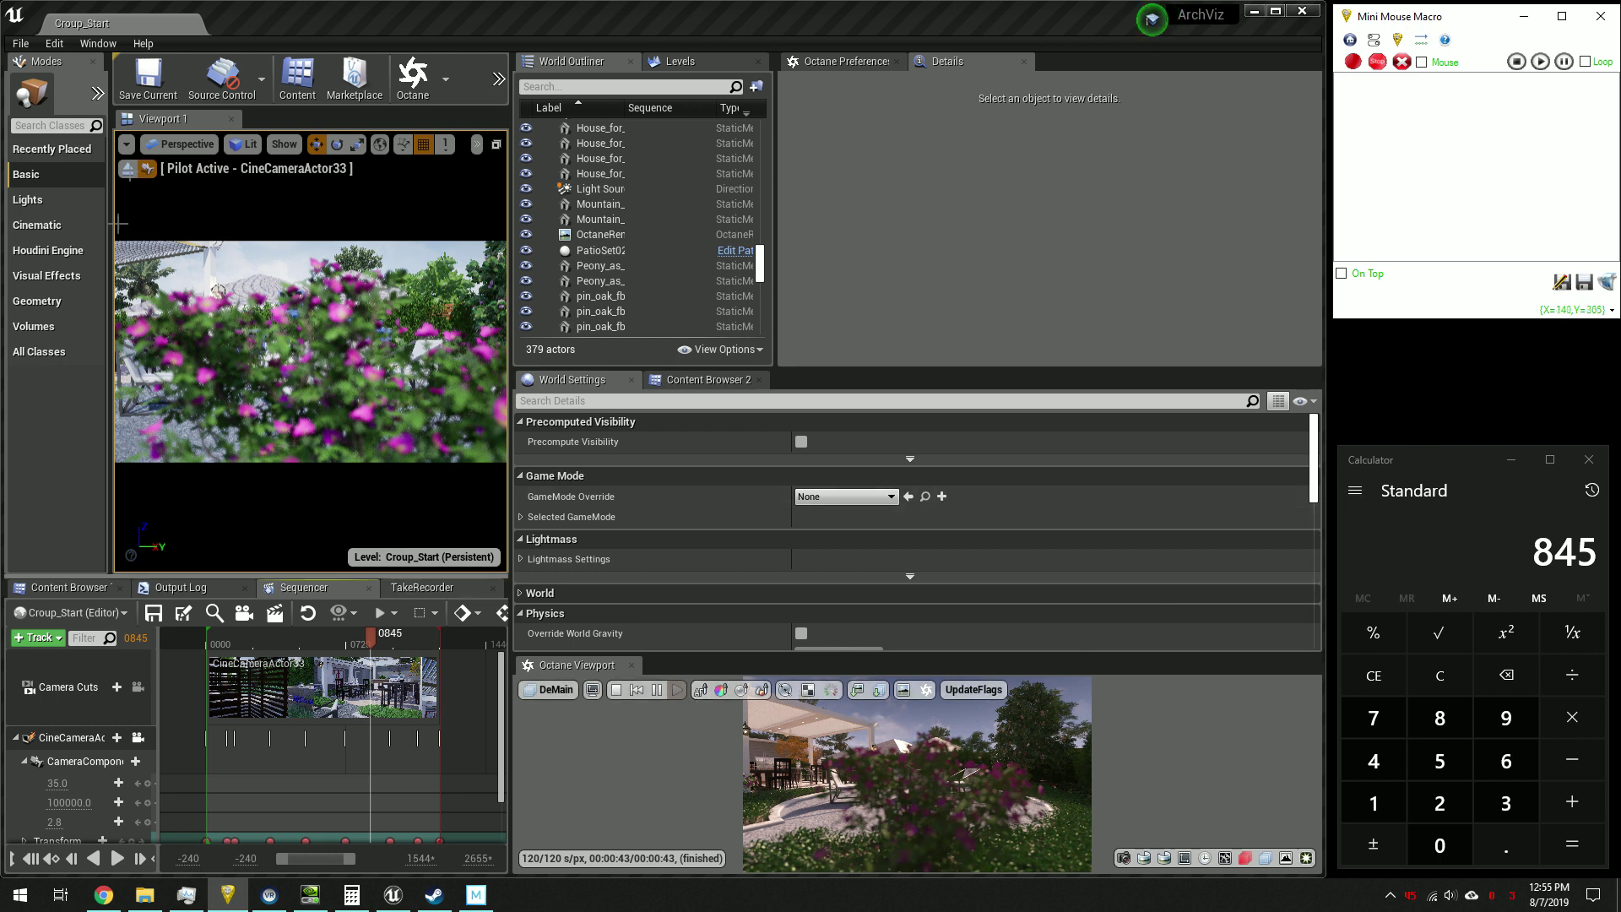
Look at the General Appearance page of the Unreal Editor Preferences and close the window
click(98, 43)
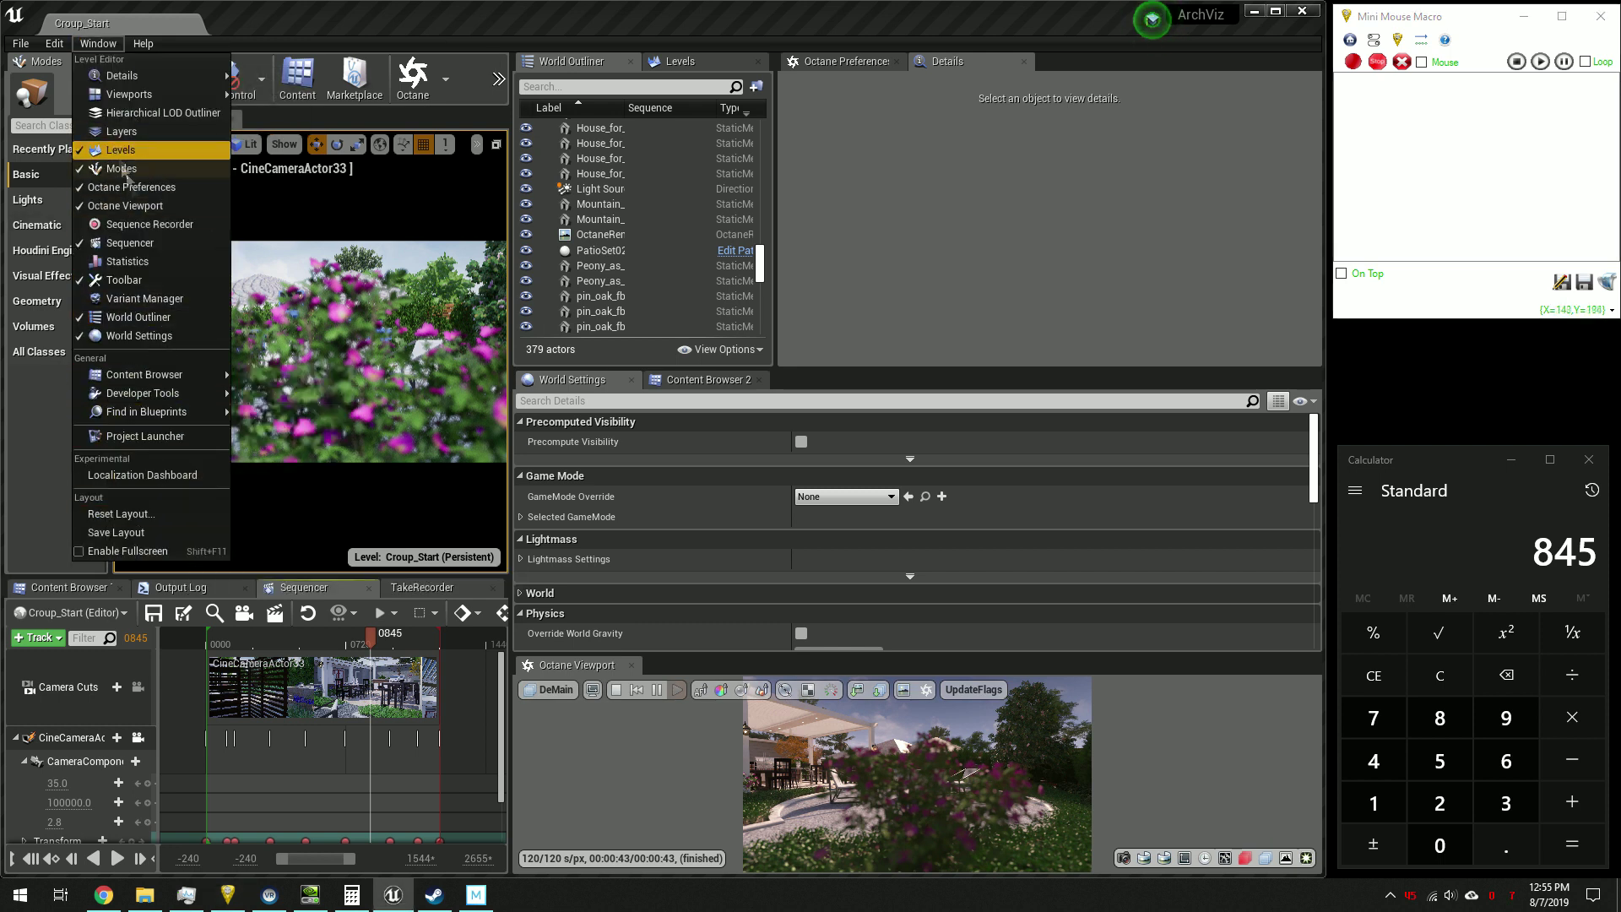
click(44, 34)
click(49, 41)
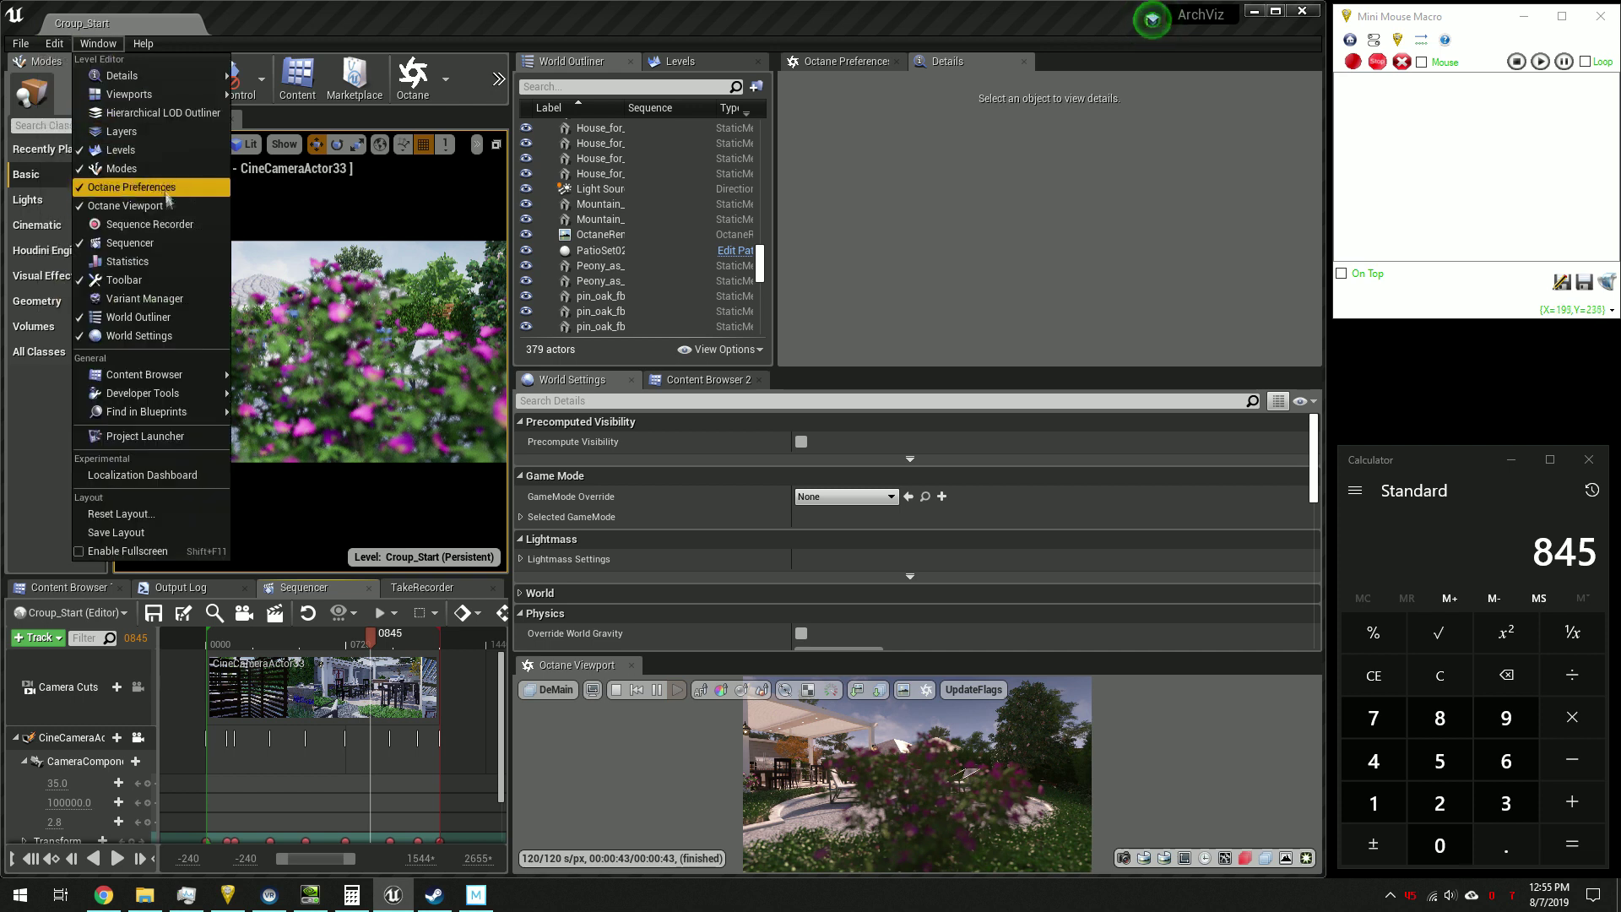
click(107, 265)
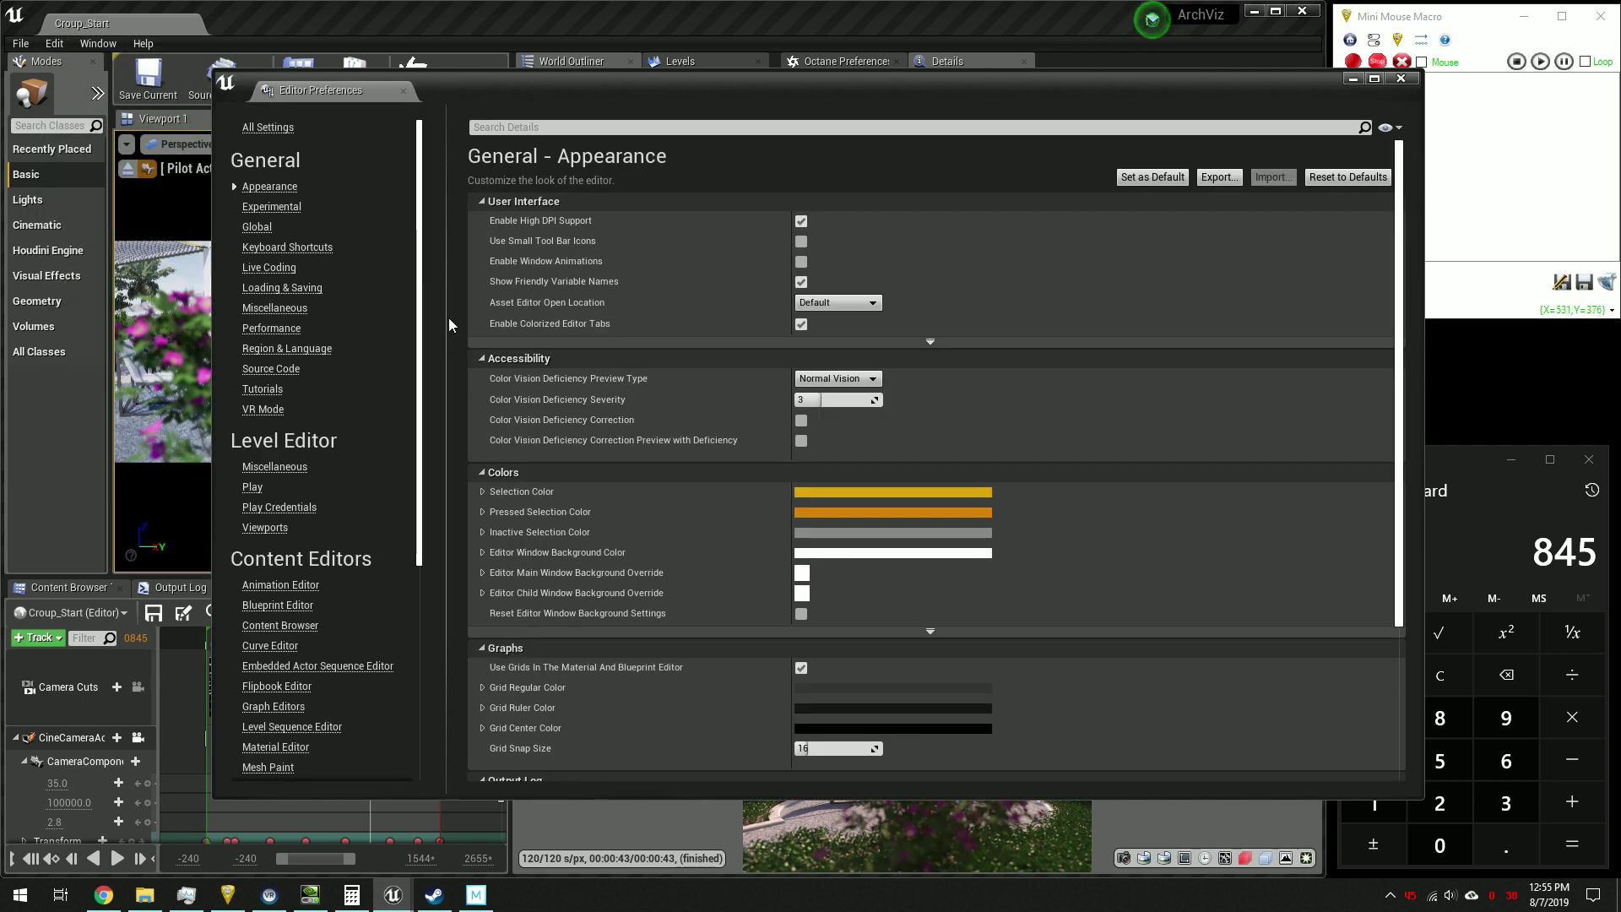
click(1402, 78)
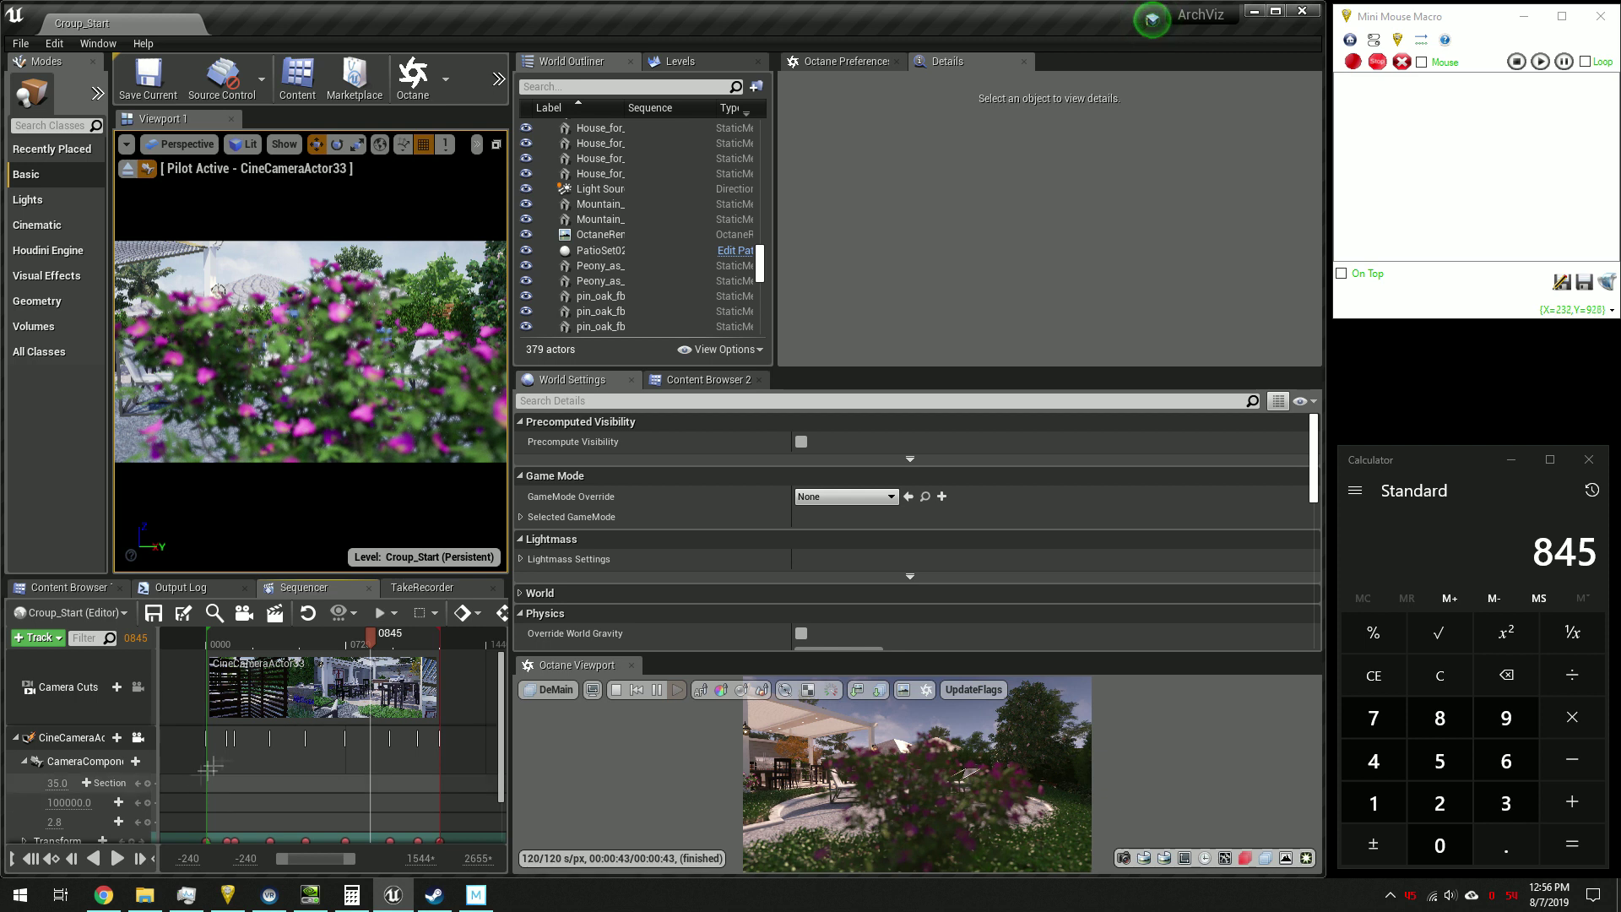
Start recording a new macro and advance the Sequencer playhead by one frame to 0846
click(1351, 63)
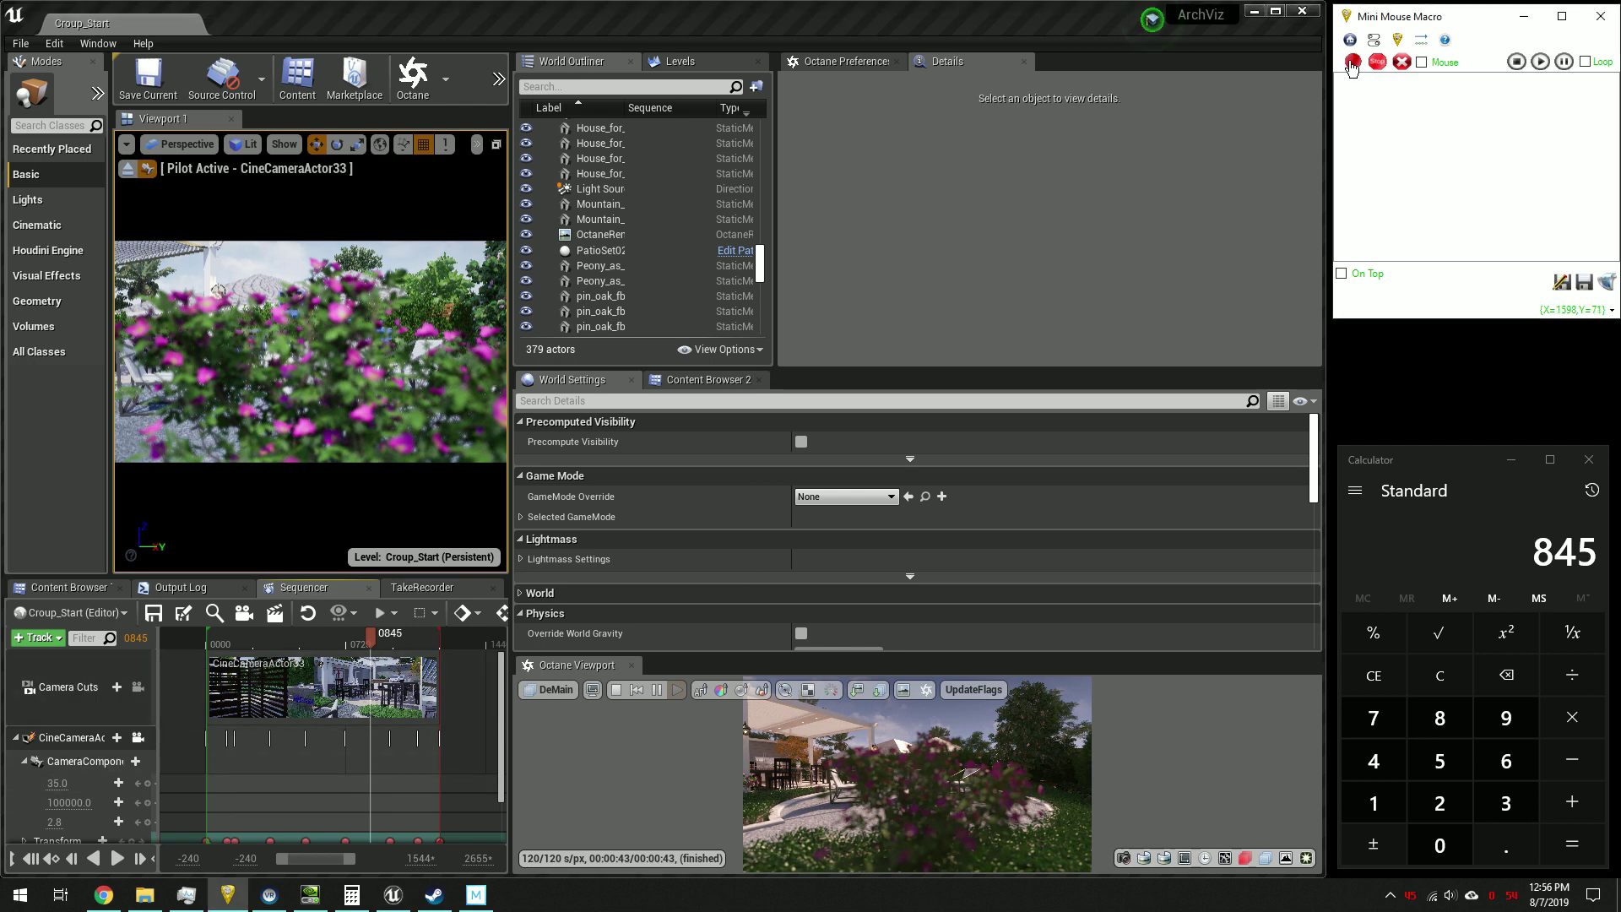
click(180, 686)
click(180, 685)
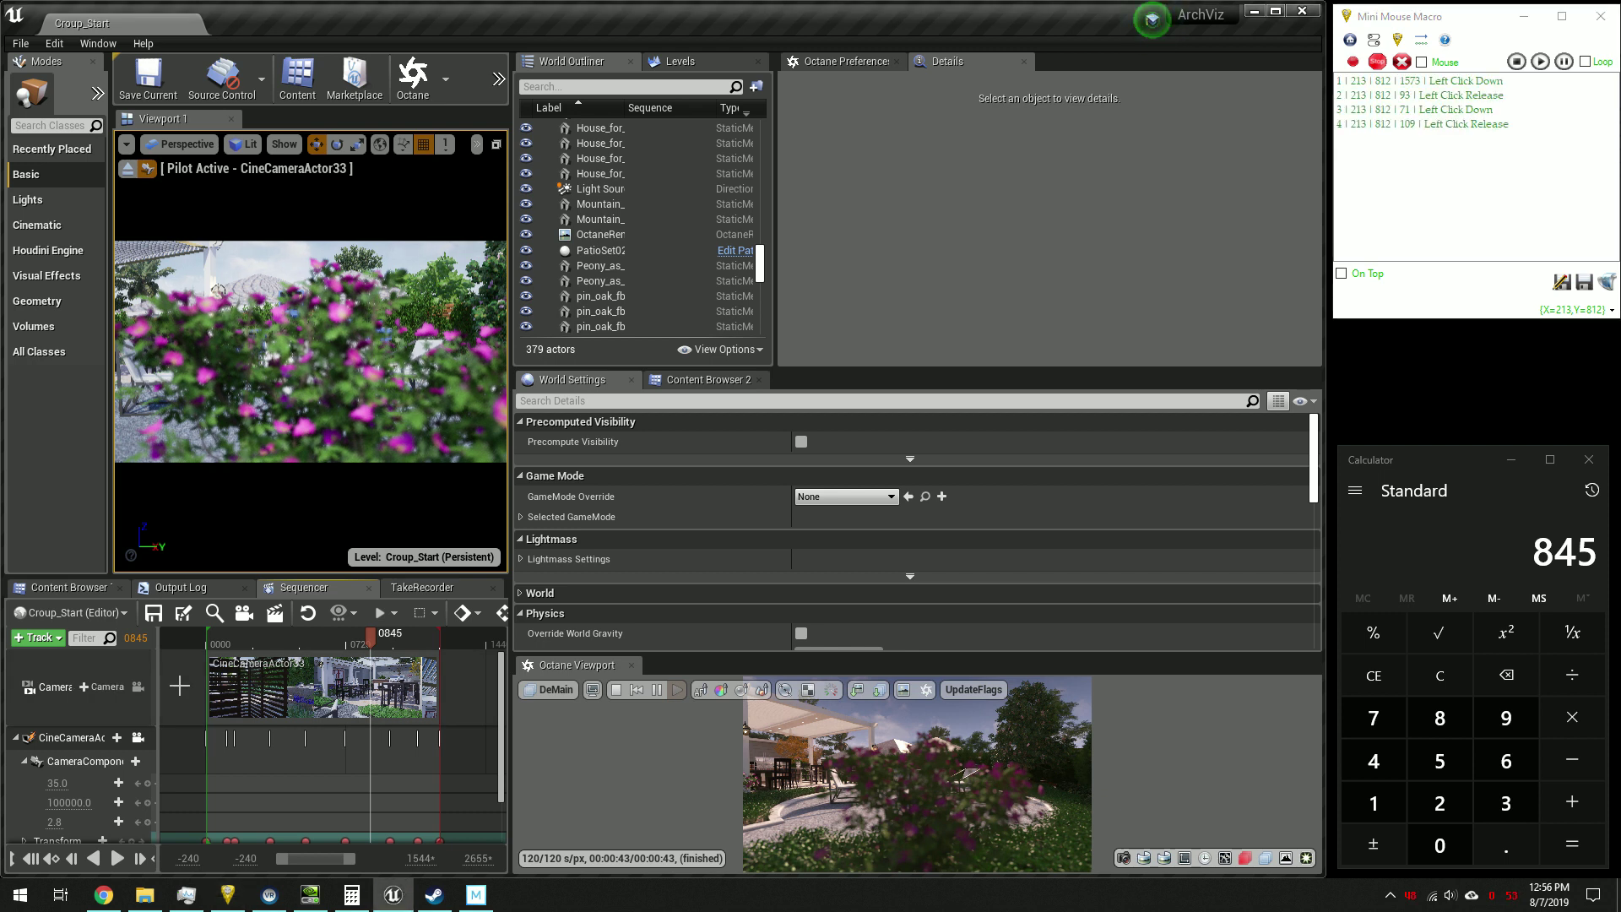
key(Right)
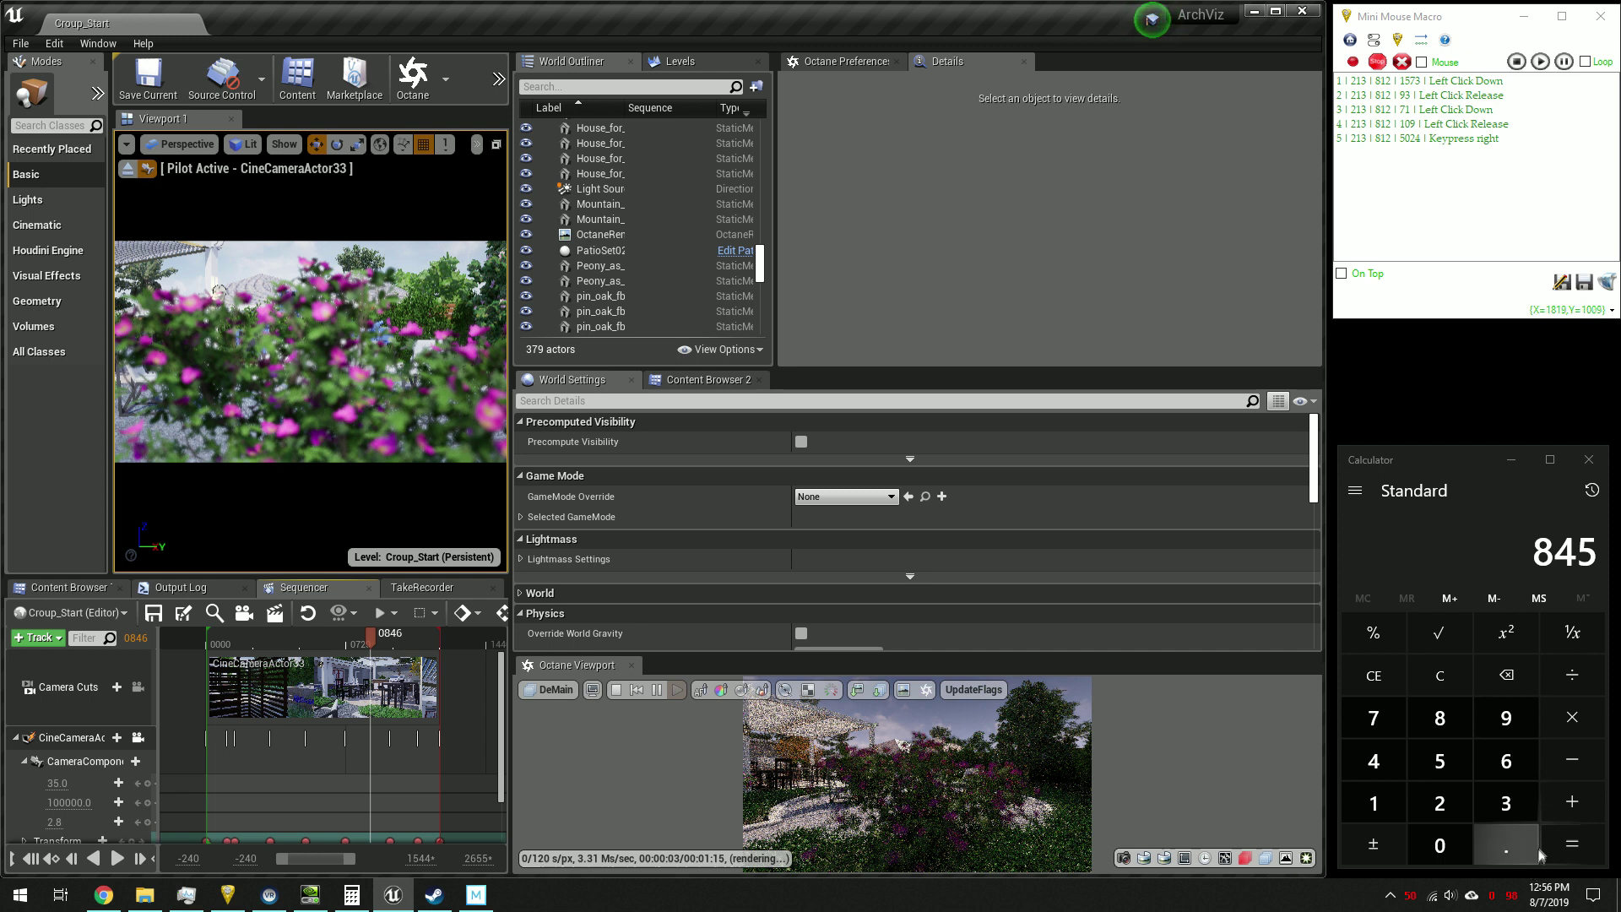
Add 1 to the frame number 845 in Calculator and copy the result
click(1560, 807)
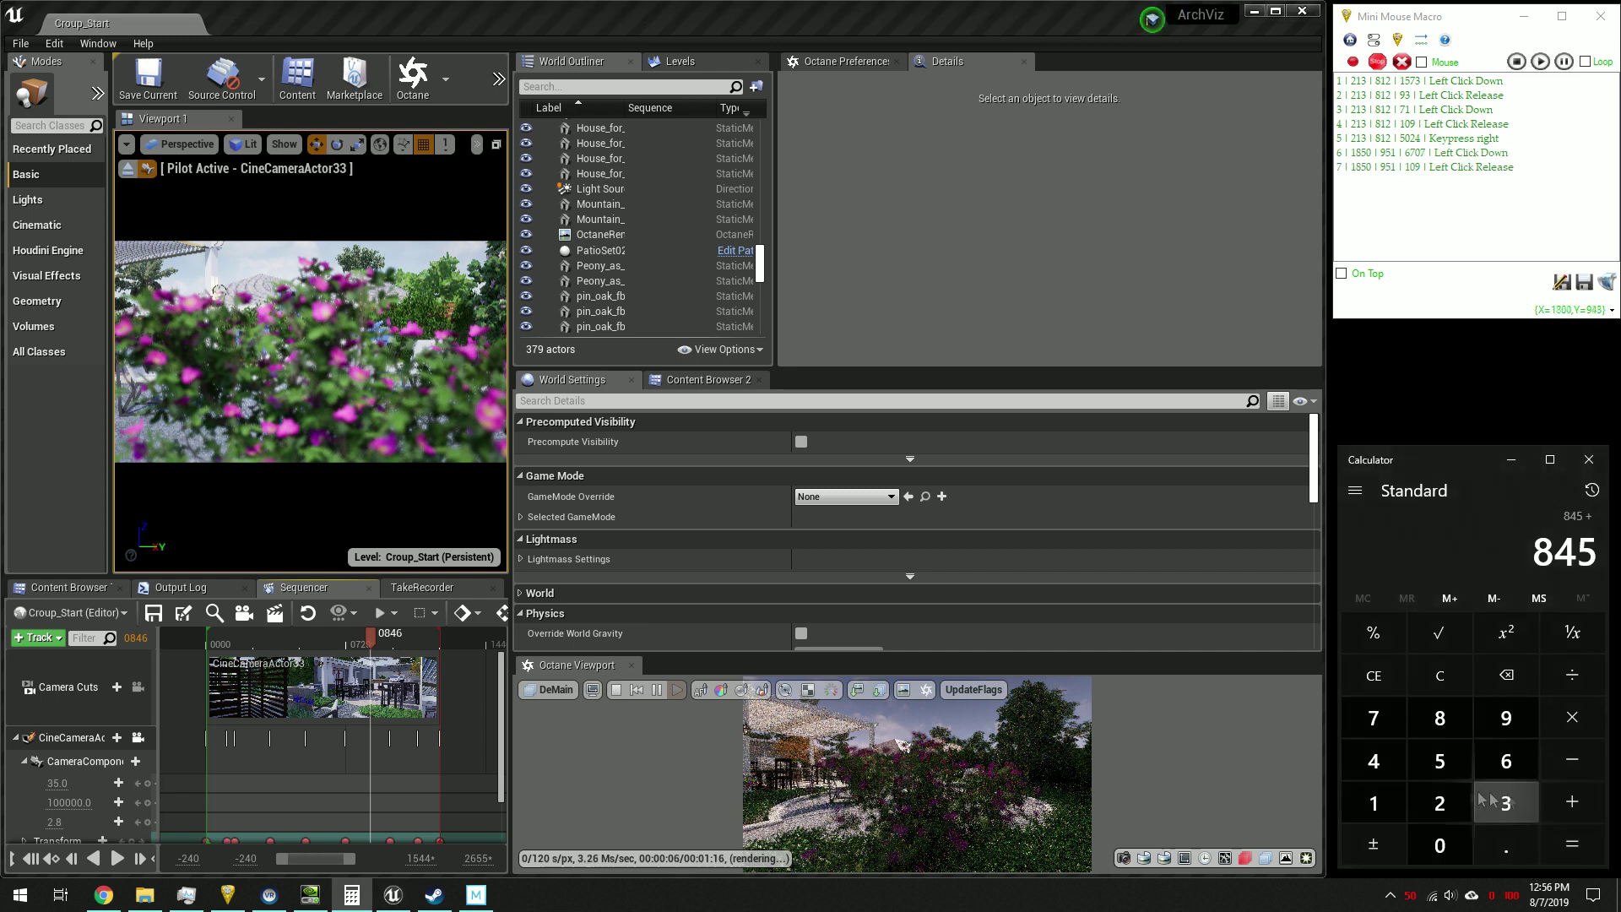
click(1399, 800)
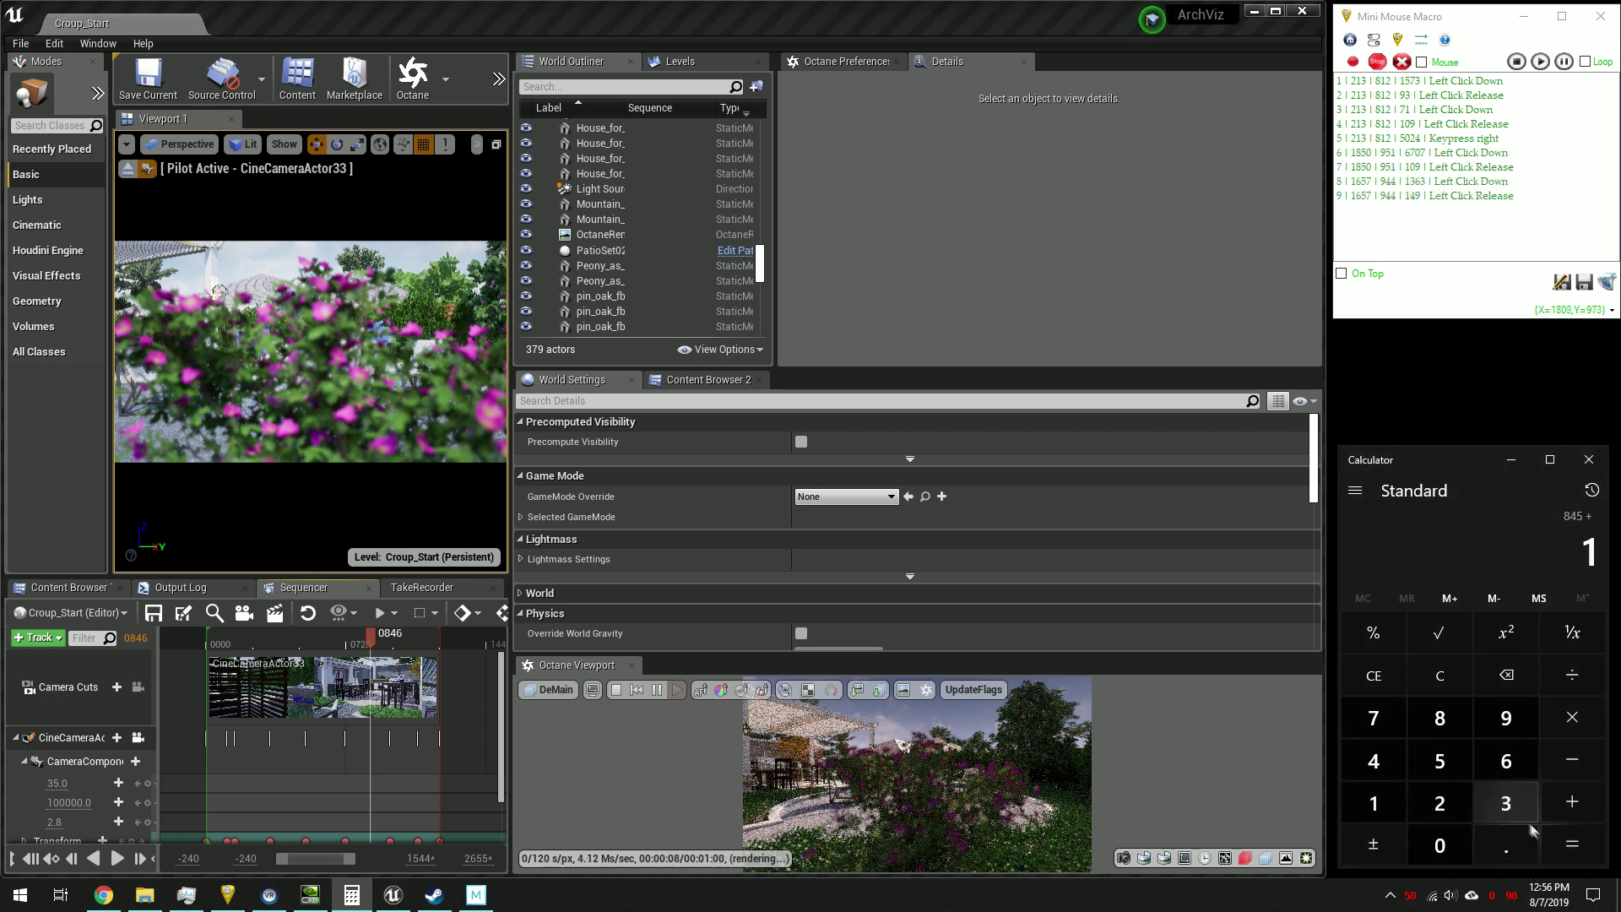
click(1563, 843)
right_click(1396, 550)
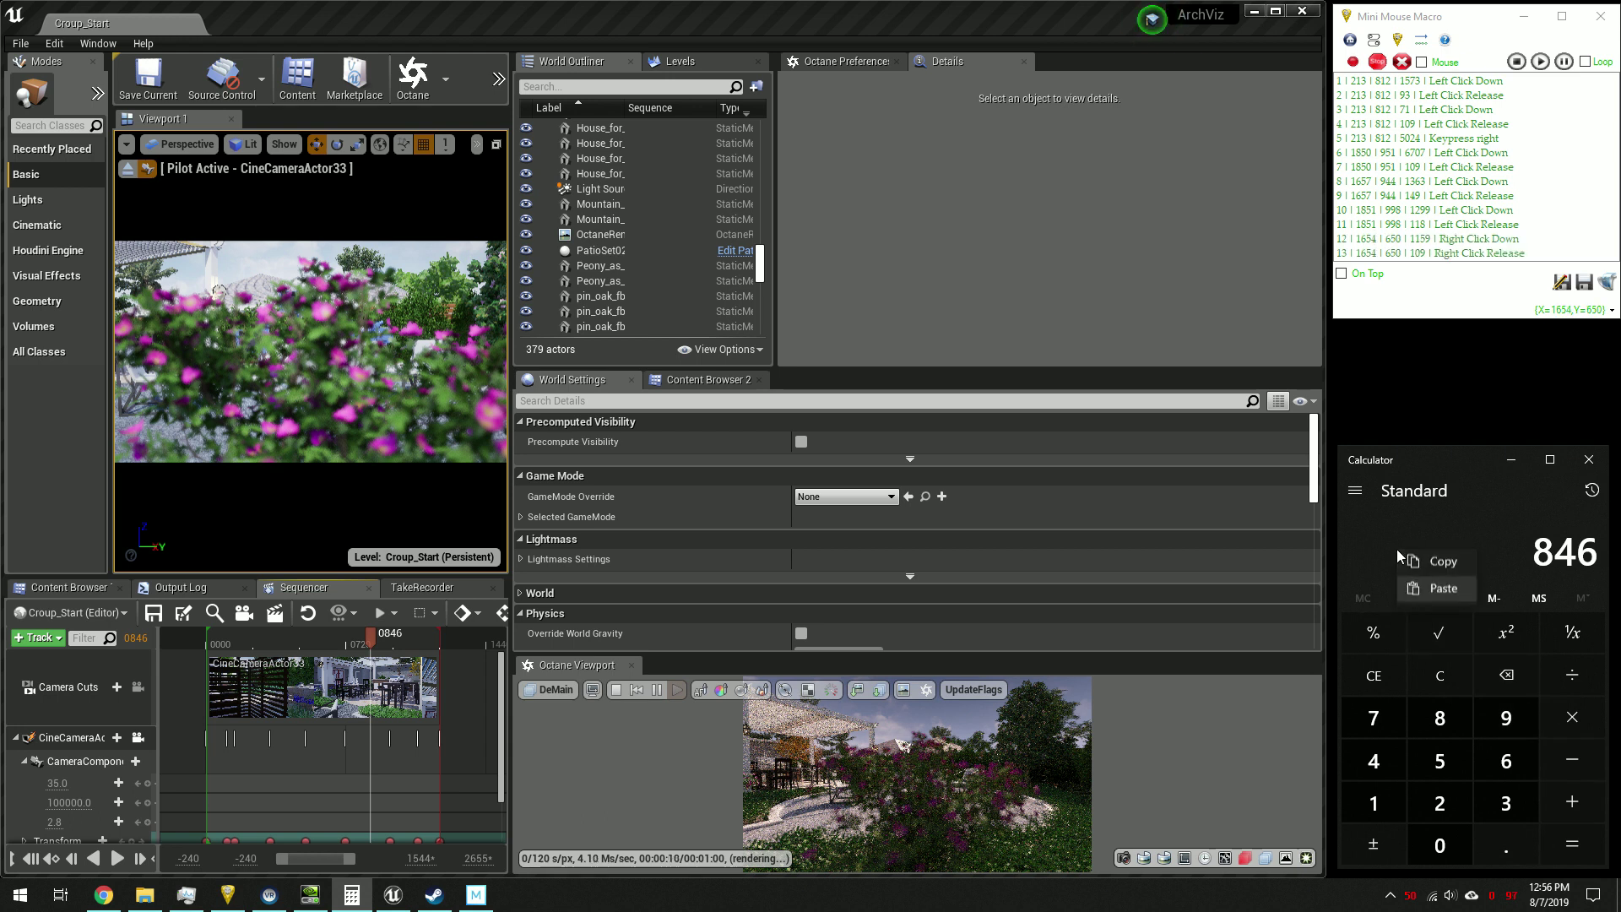
click(1421, 565)
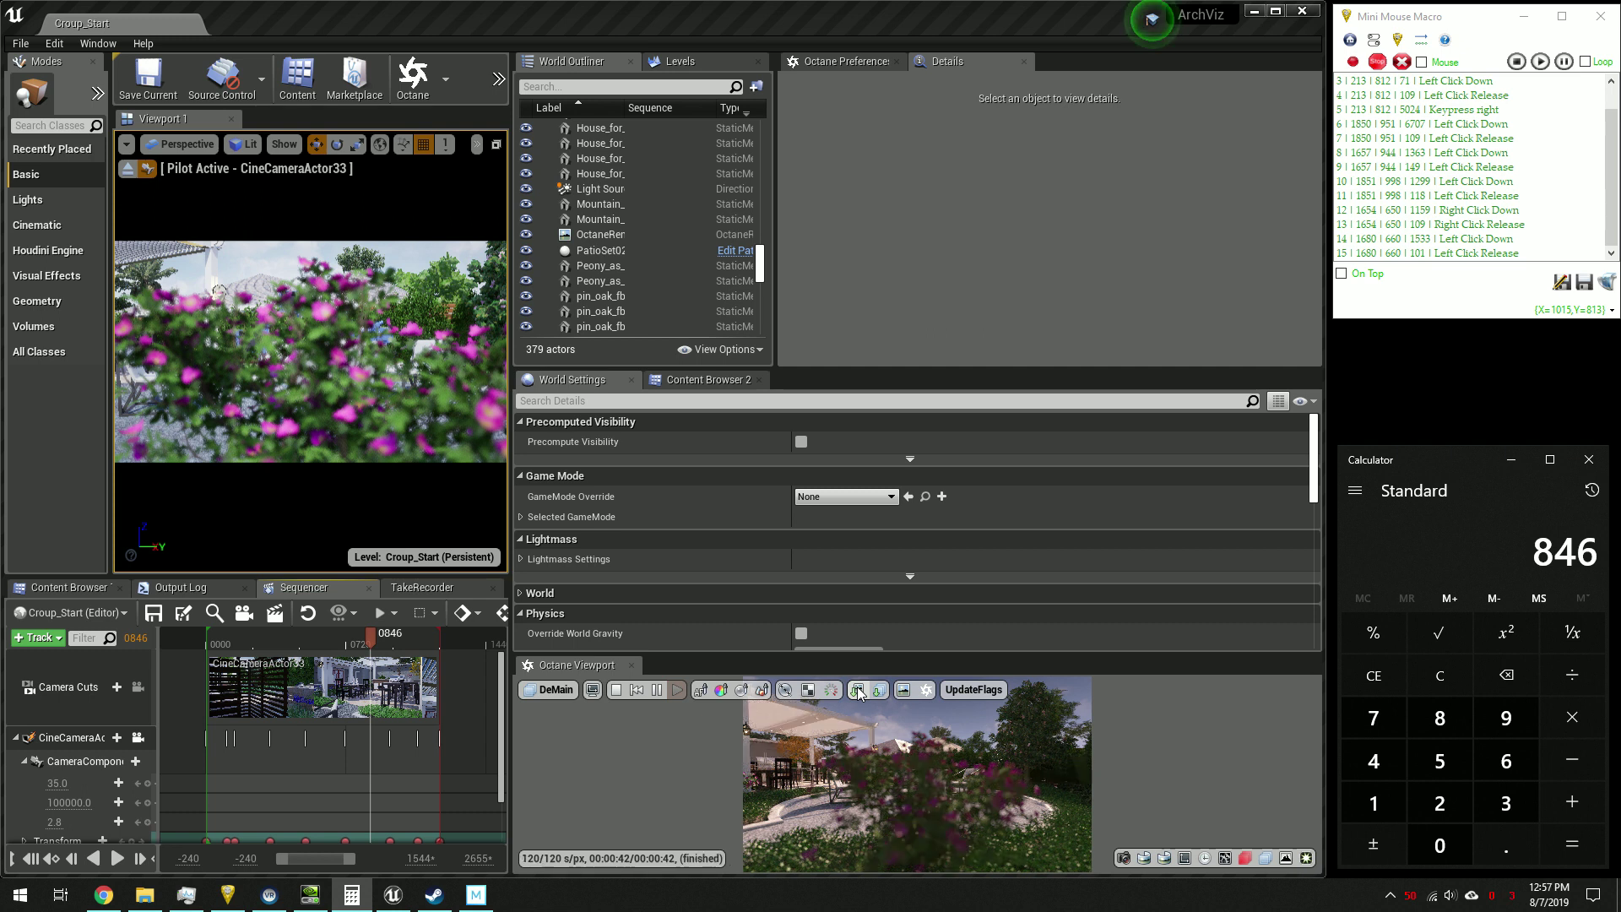
Save the finished Octane render as an 8-bit PNG named 846, and stop the macro recording
click(857, 688)
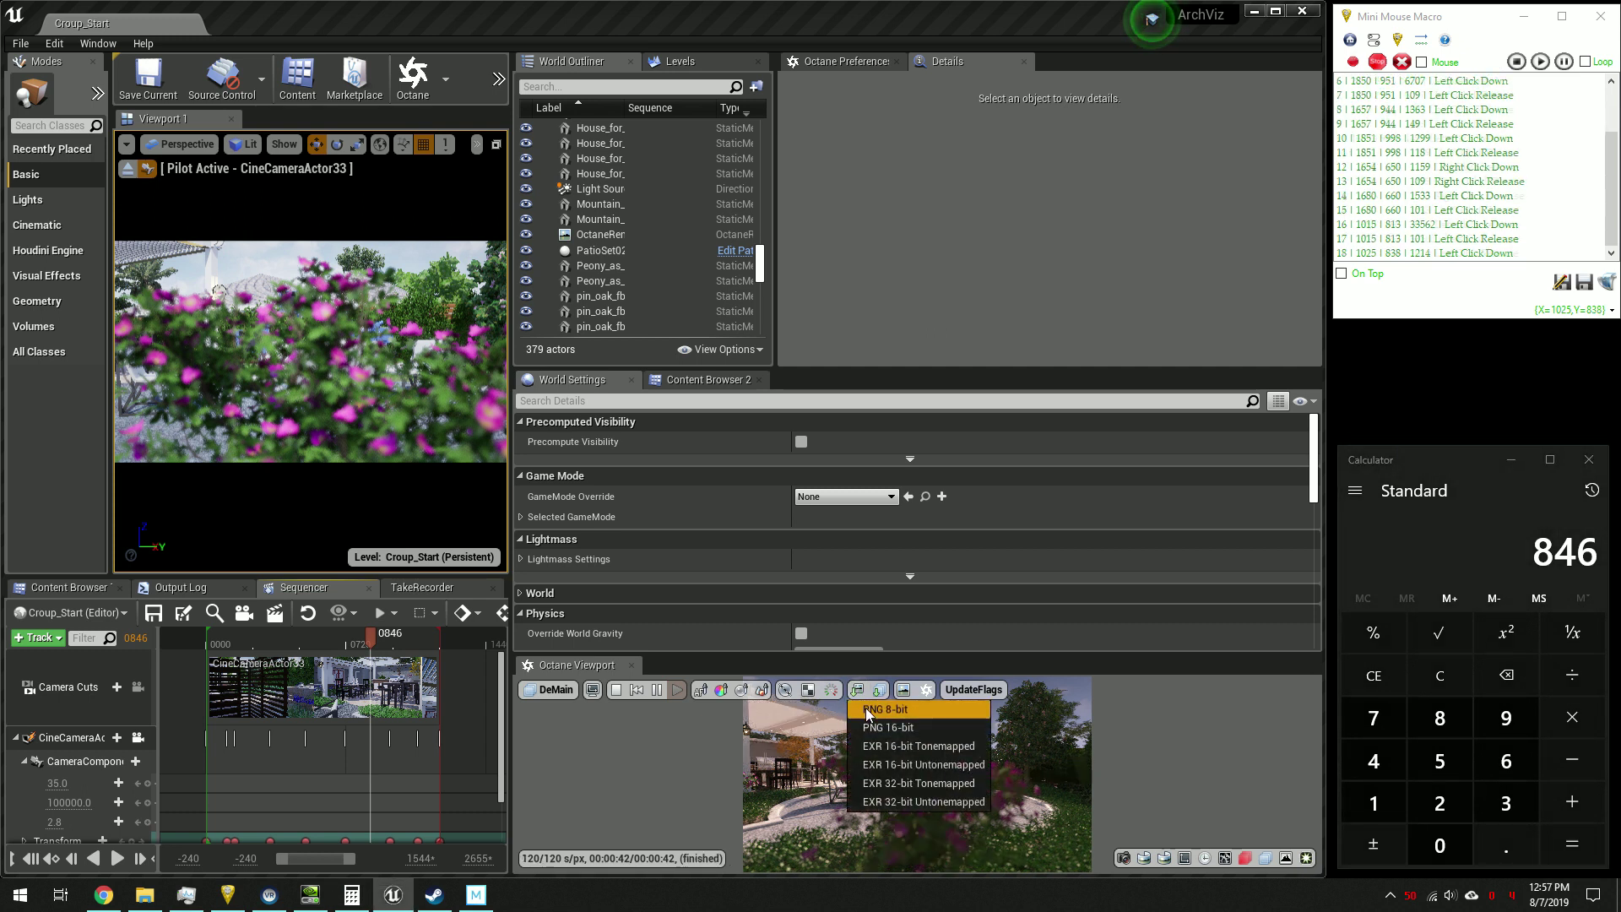
click(861, 705)
key(ctrl+v)
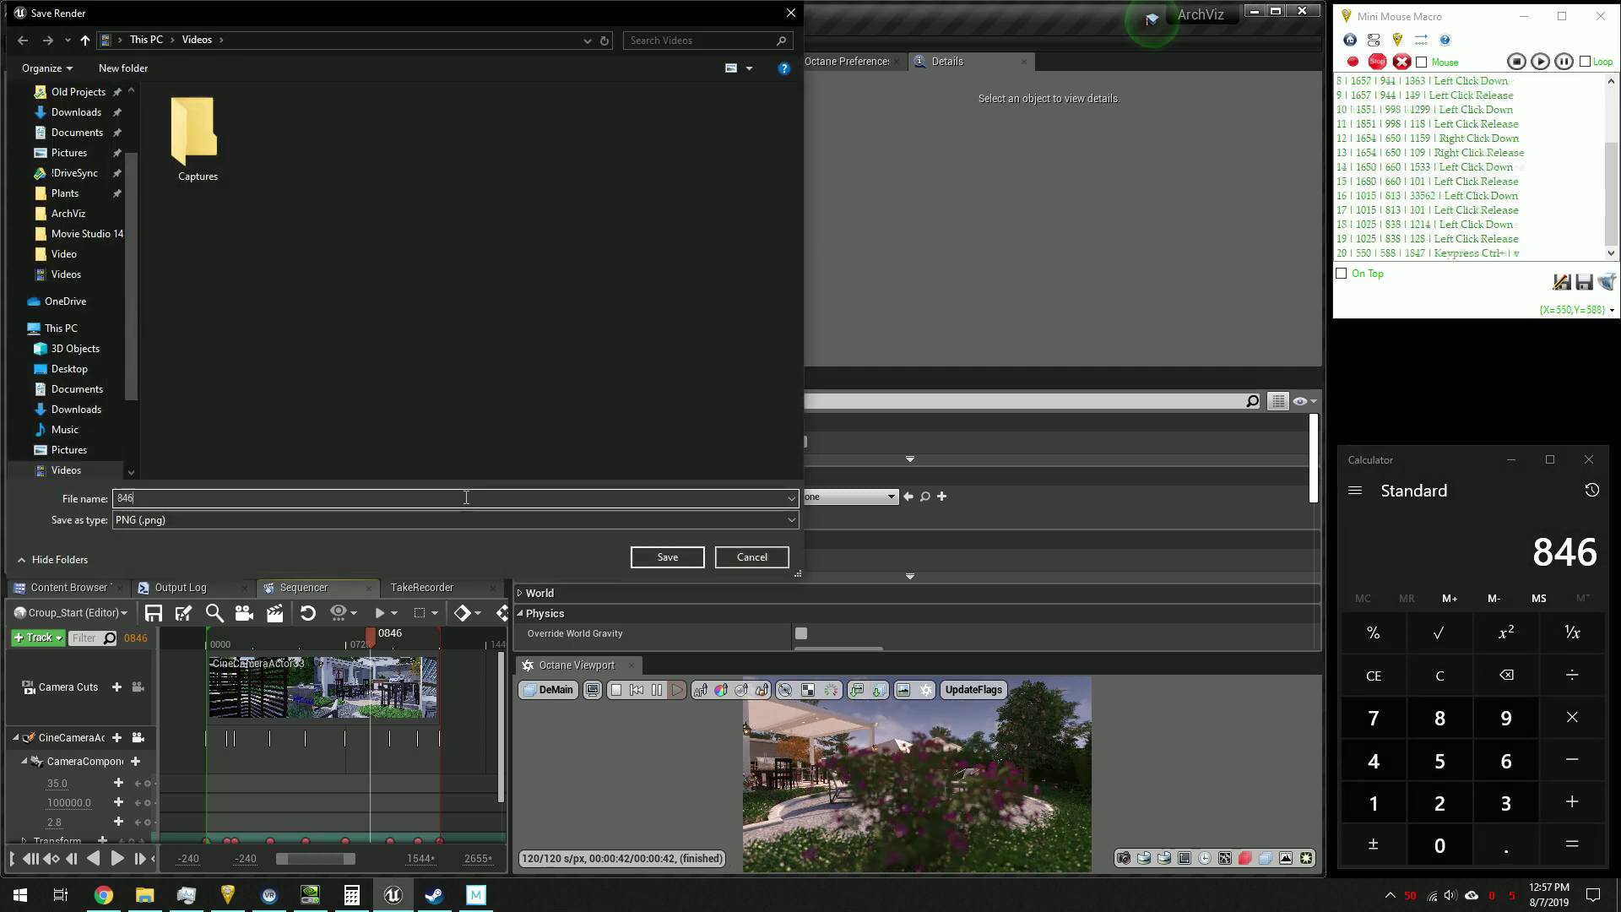
key(Return)
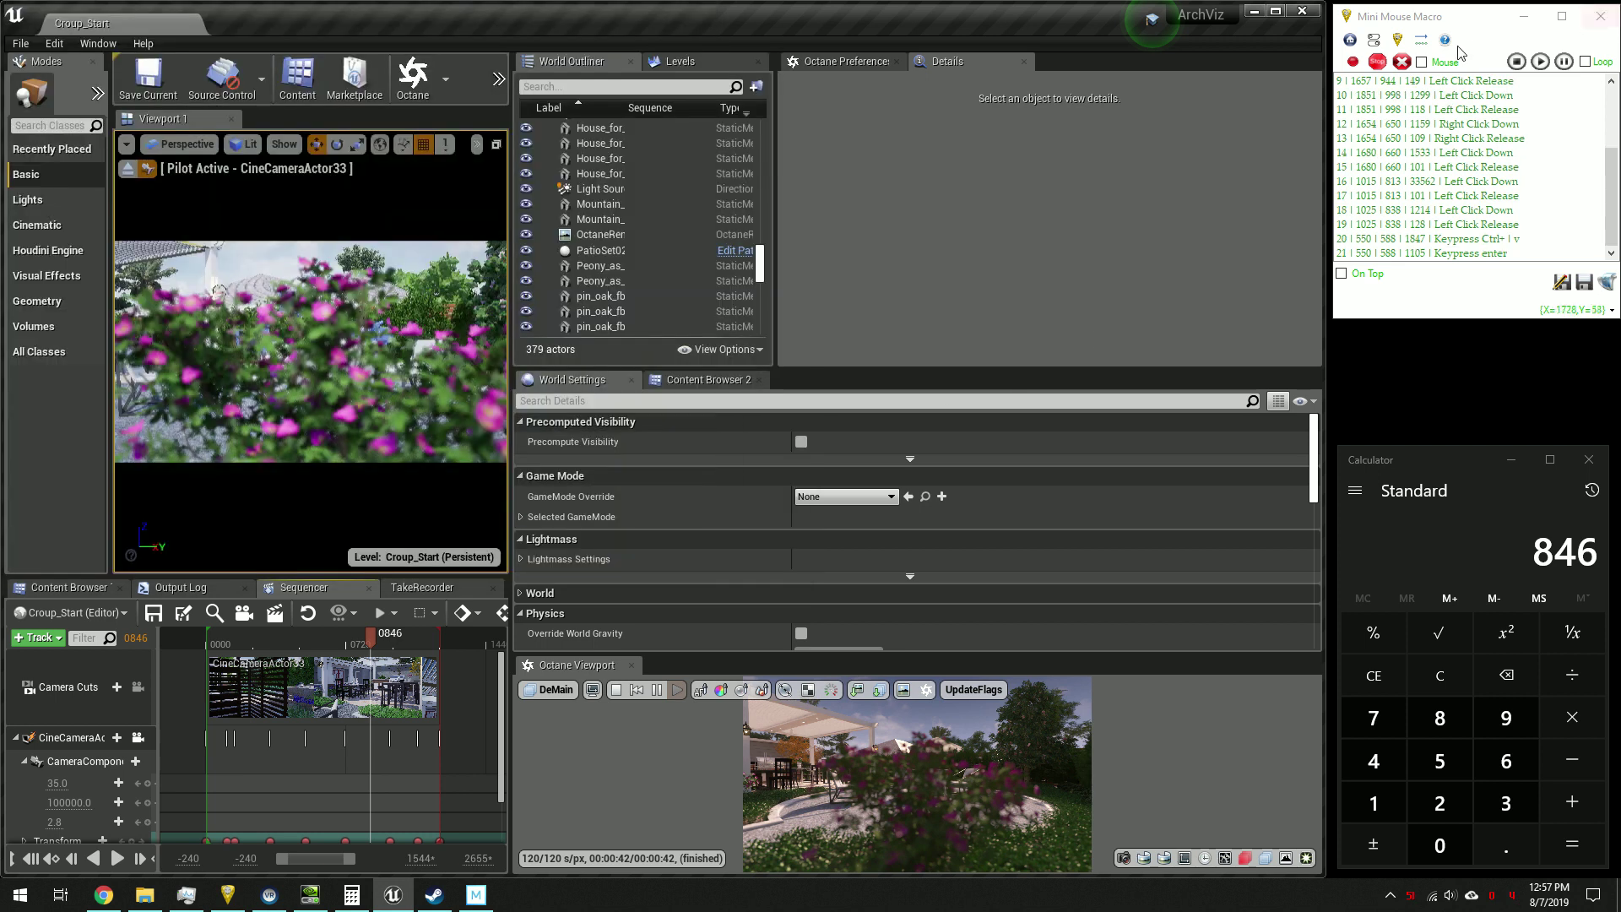
click(1382, 57)
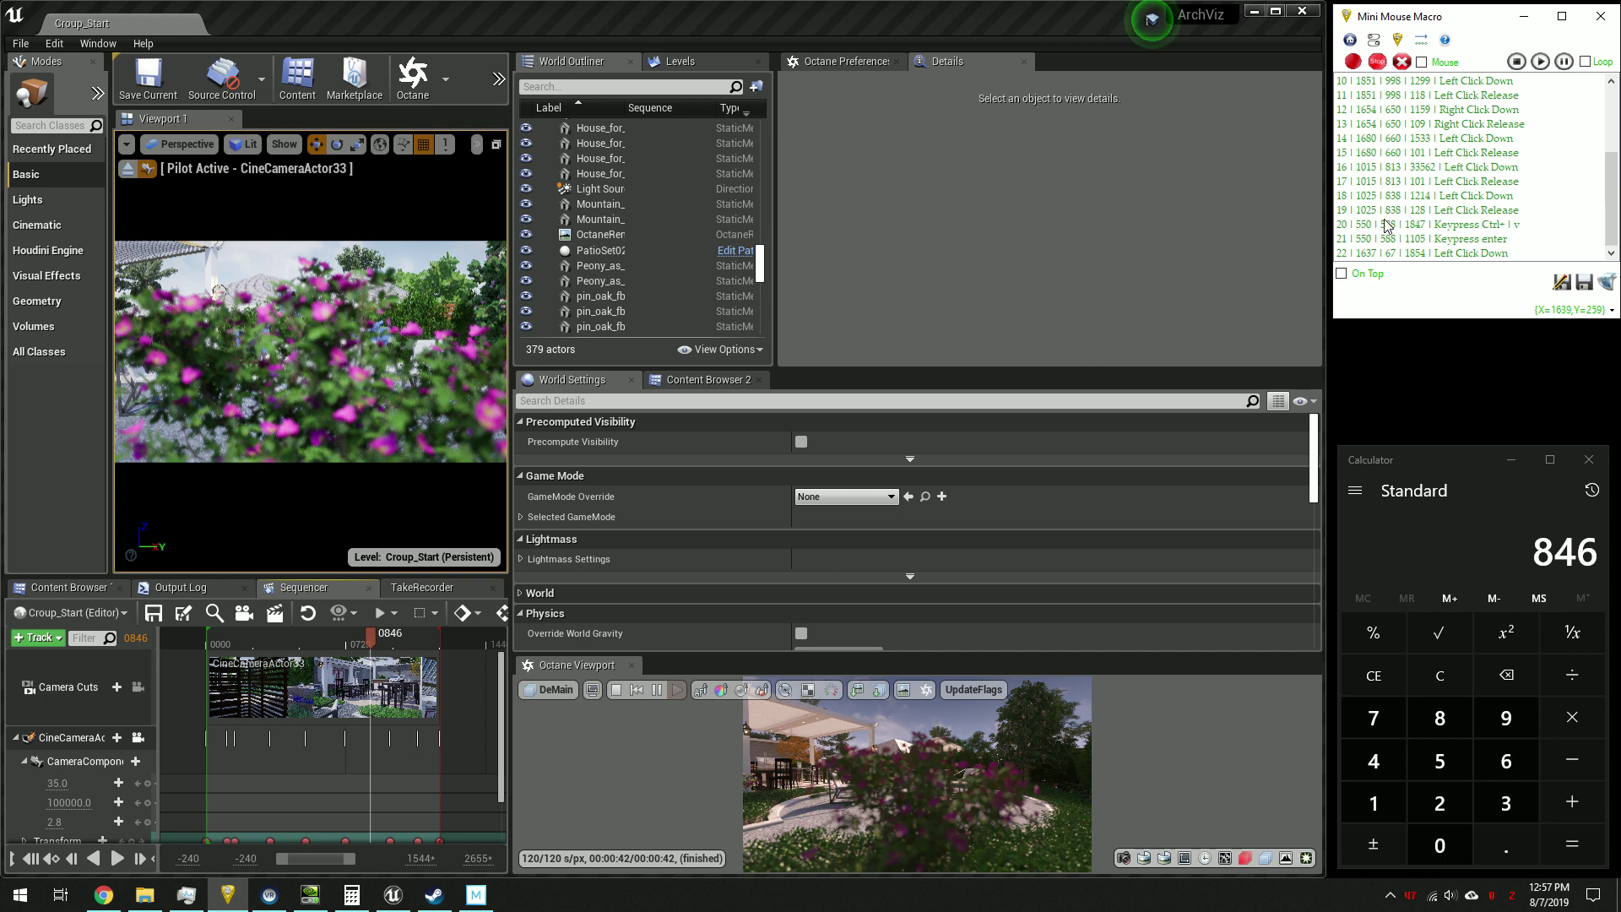
Start a new IF condition below macro entry 15, using Pixel Color as its object
scroll(1387, 220, up, 3)
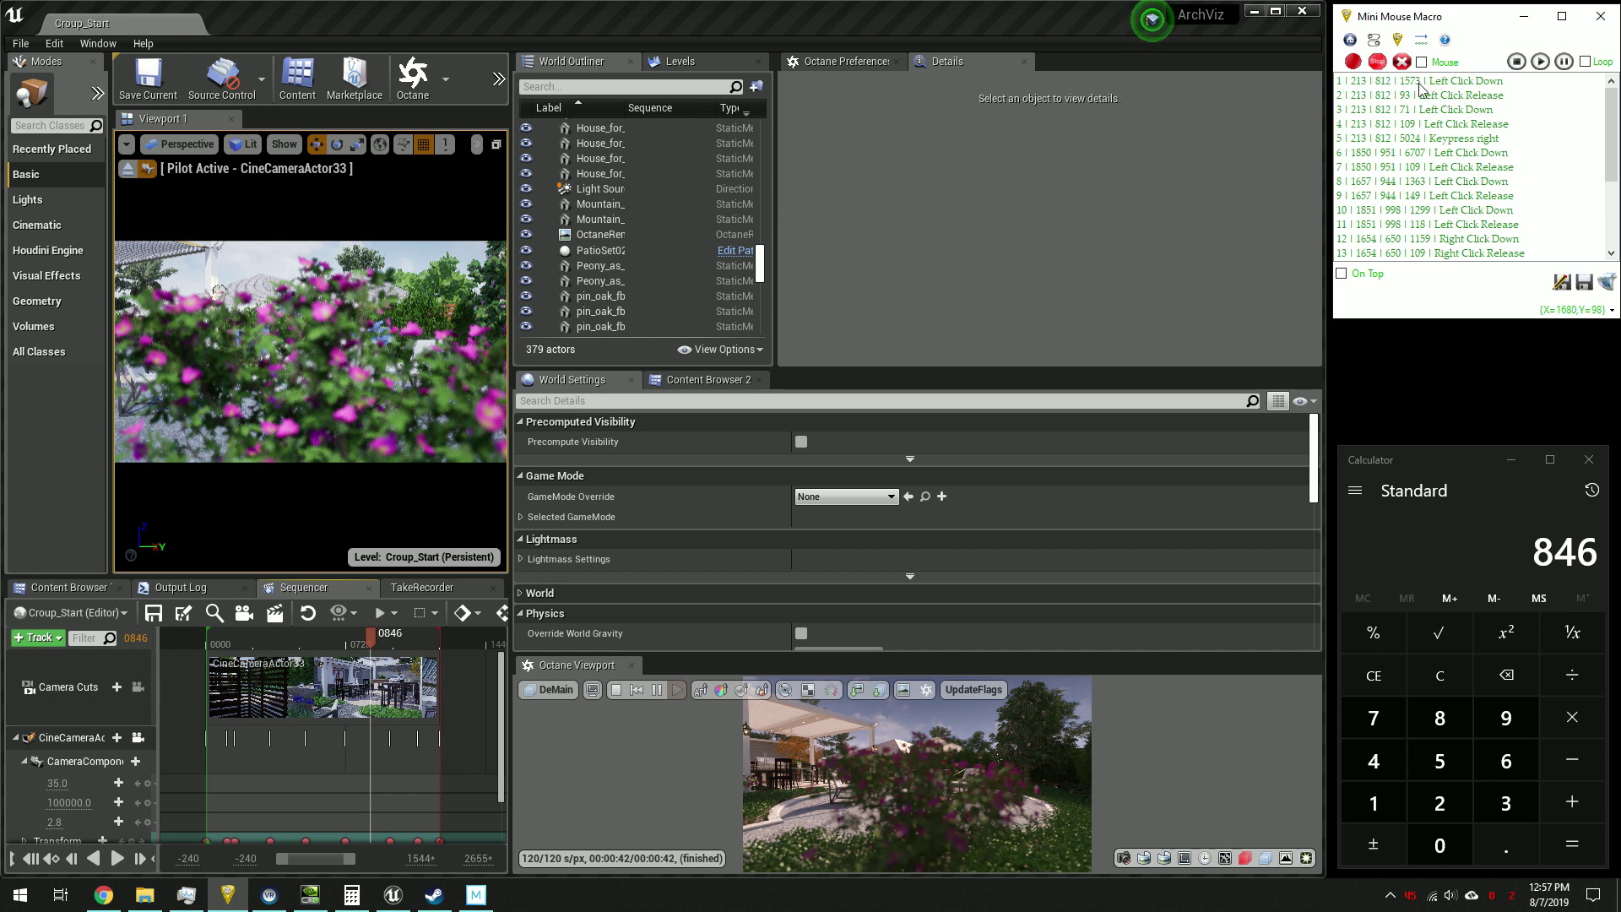
scroll(1424, 110, down, 1)
scroll(1427, 110, down, 2)
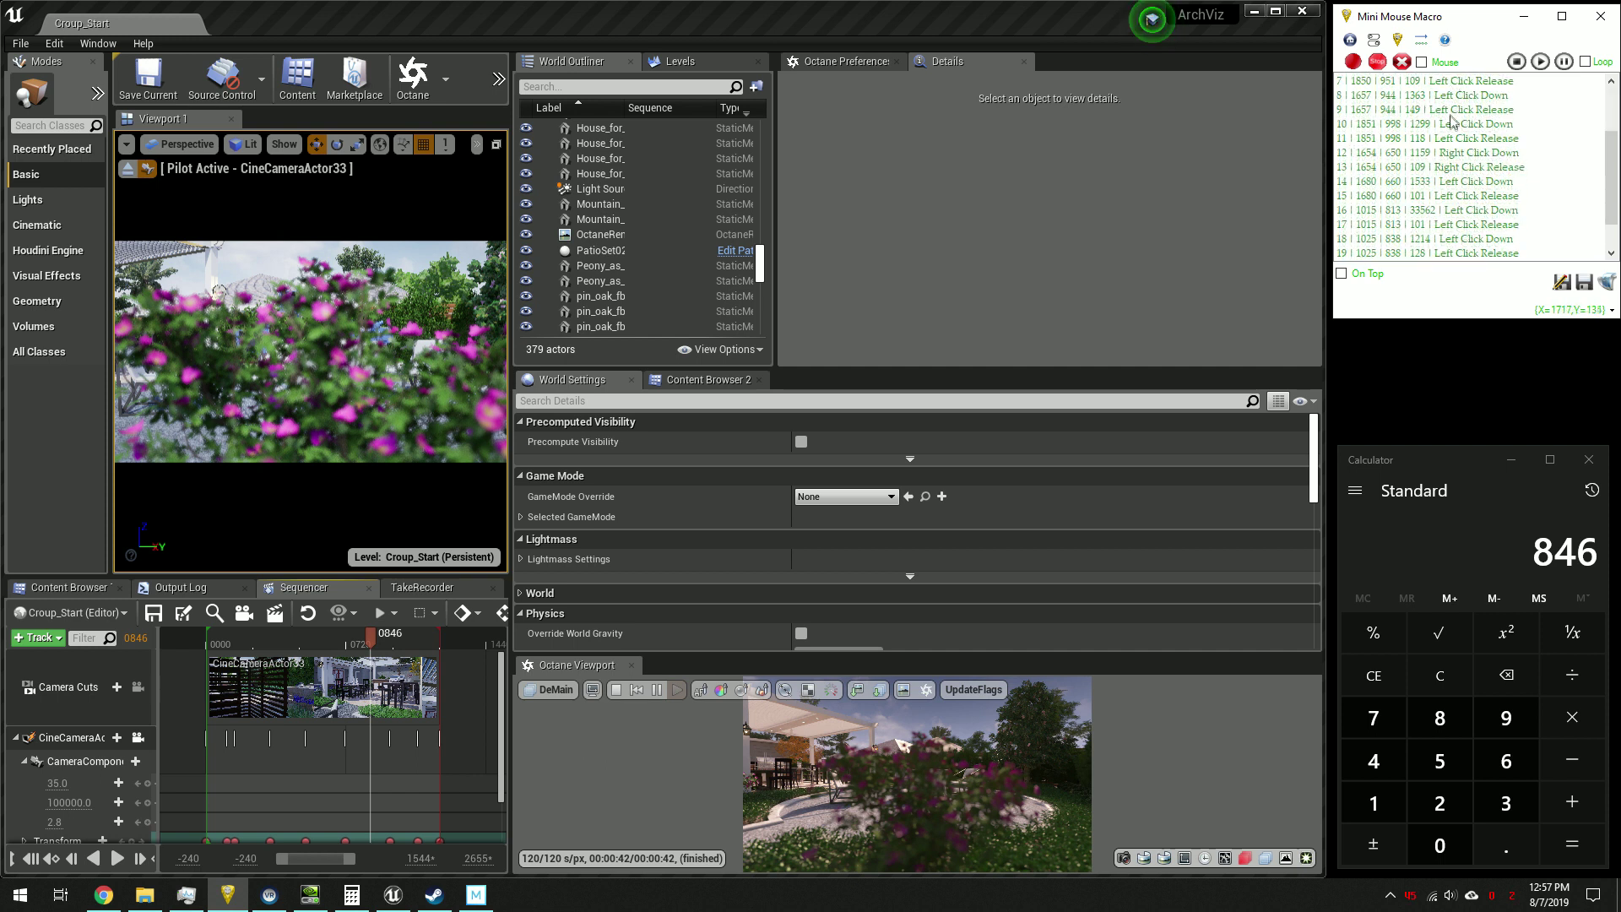
scroll(1448, 127, down, 2)
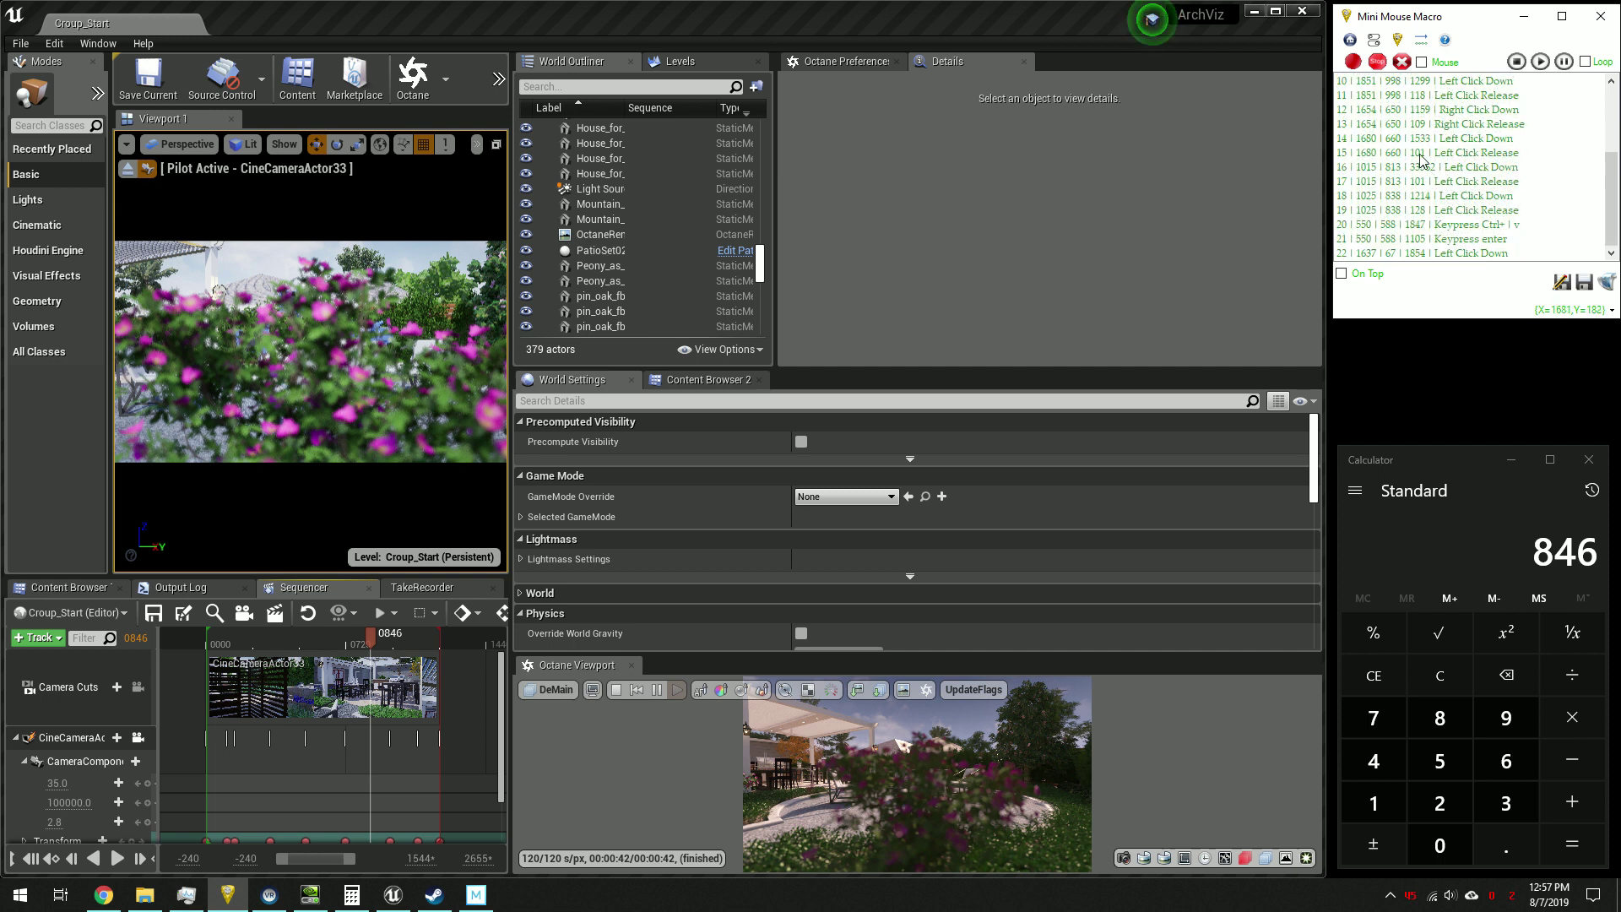
click(1420, 154)
right_click(1421, 158)
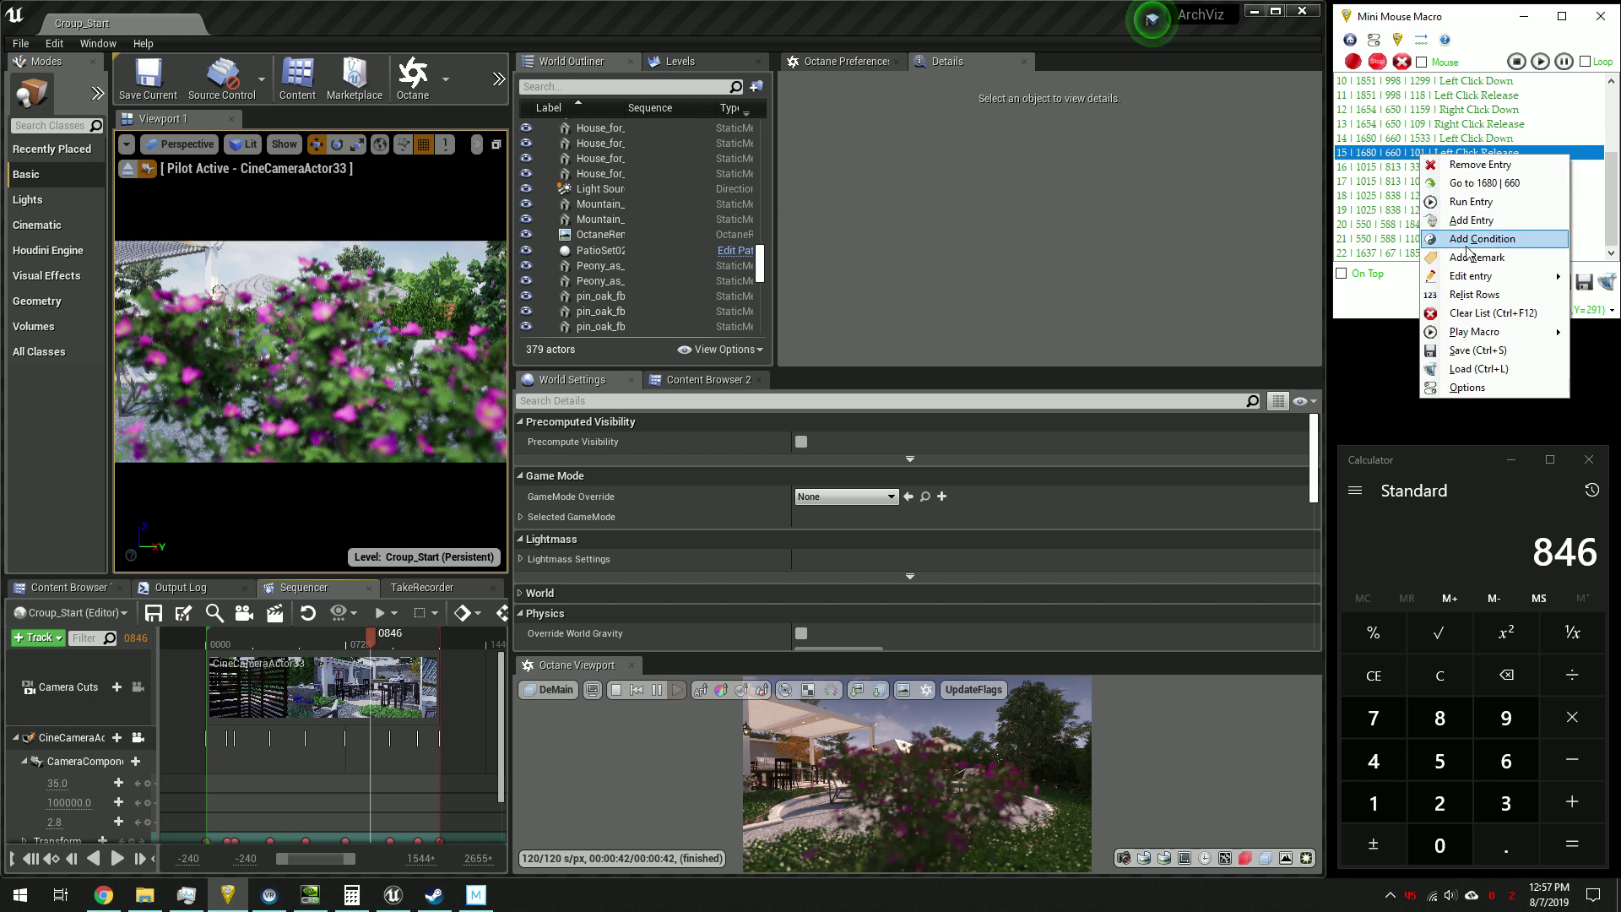
click(1467, 241)
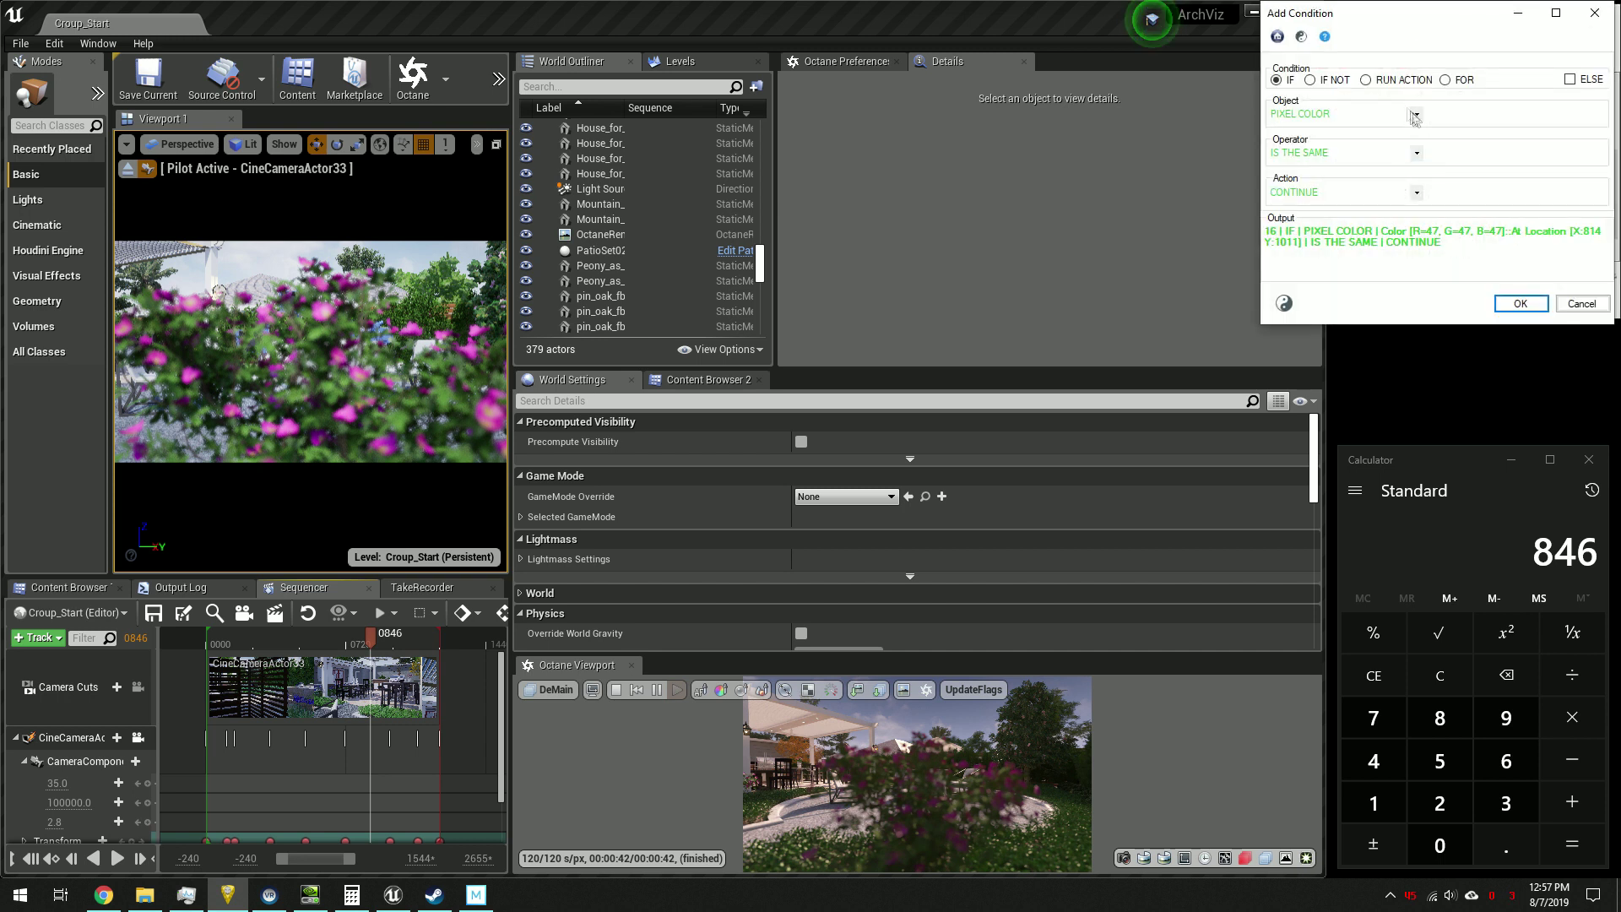
click(1415, 115)
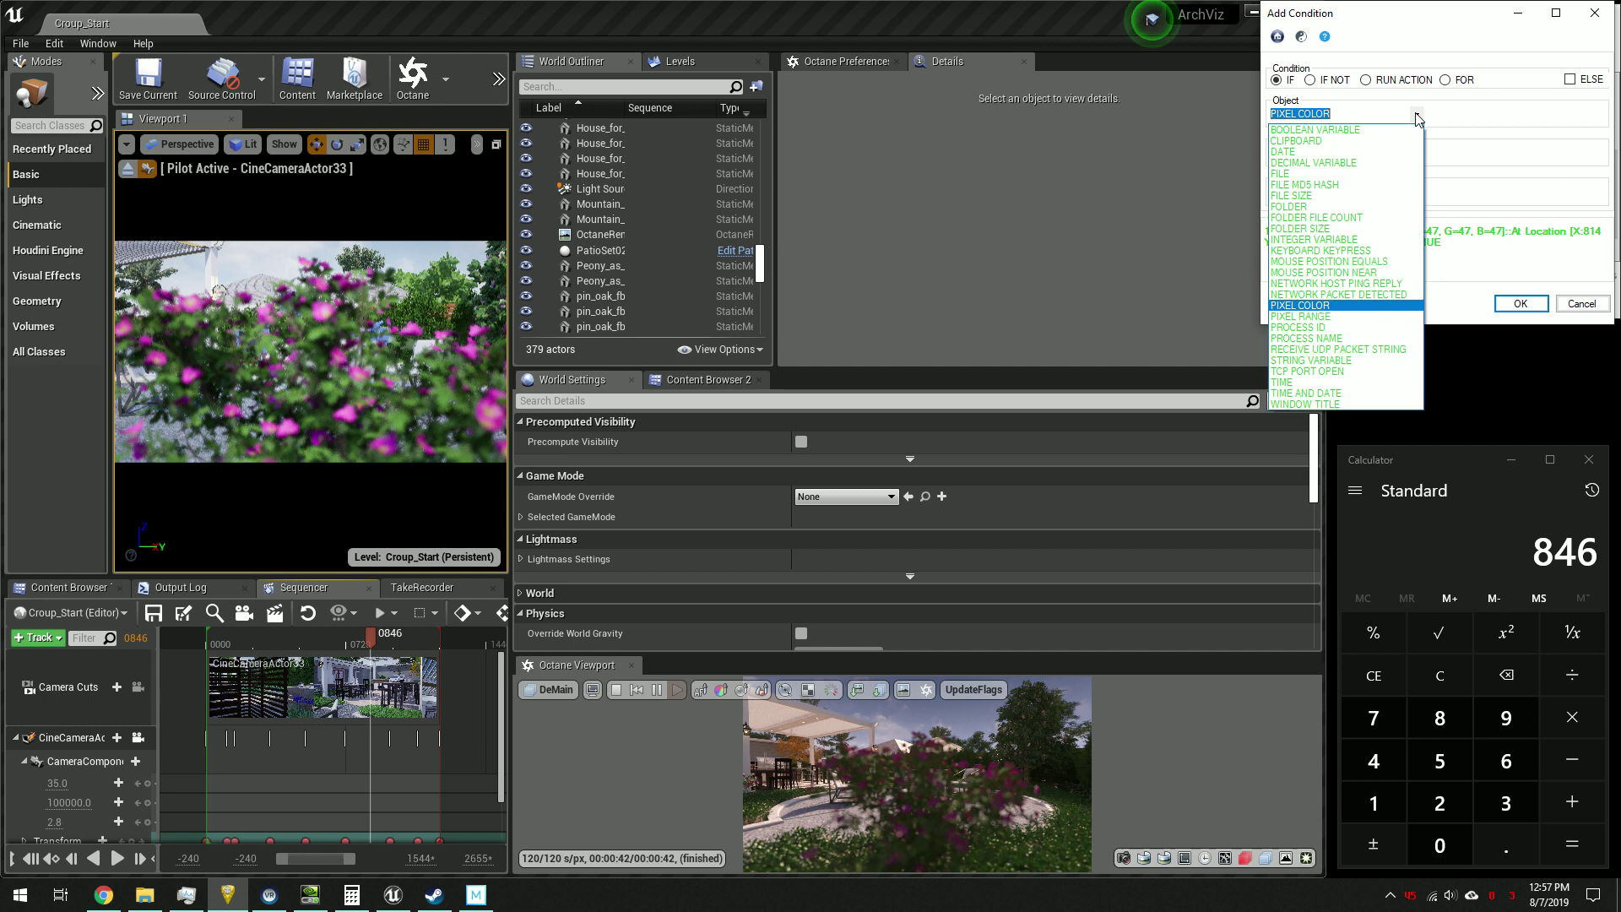
click(1385, 308)
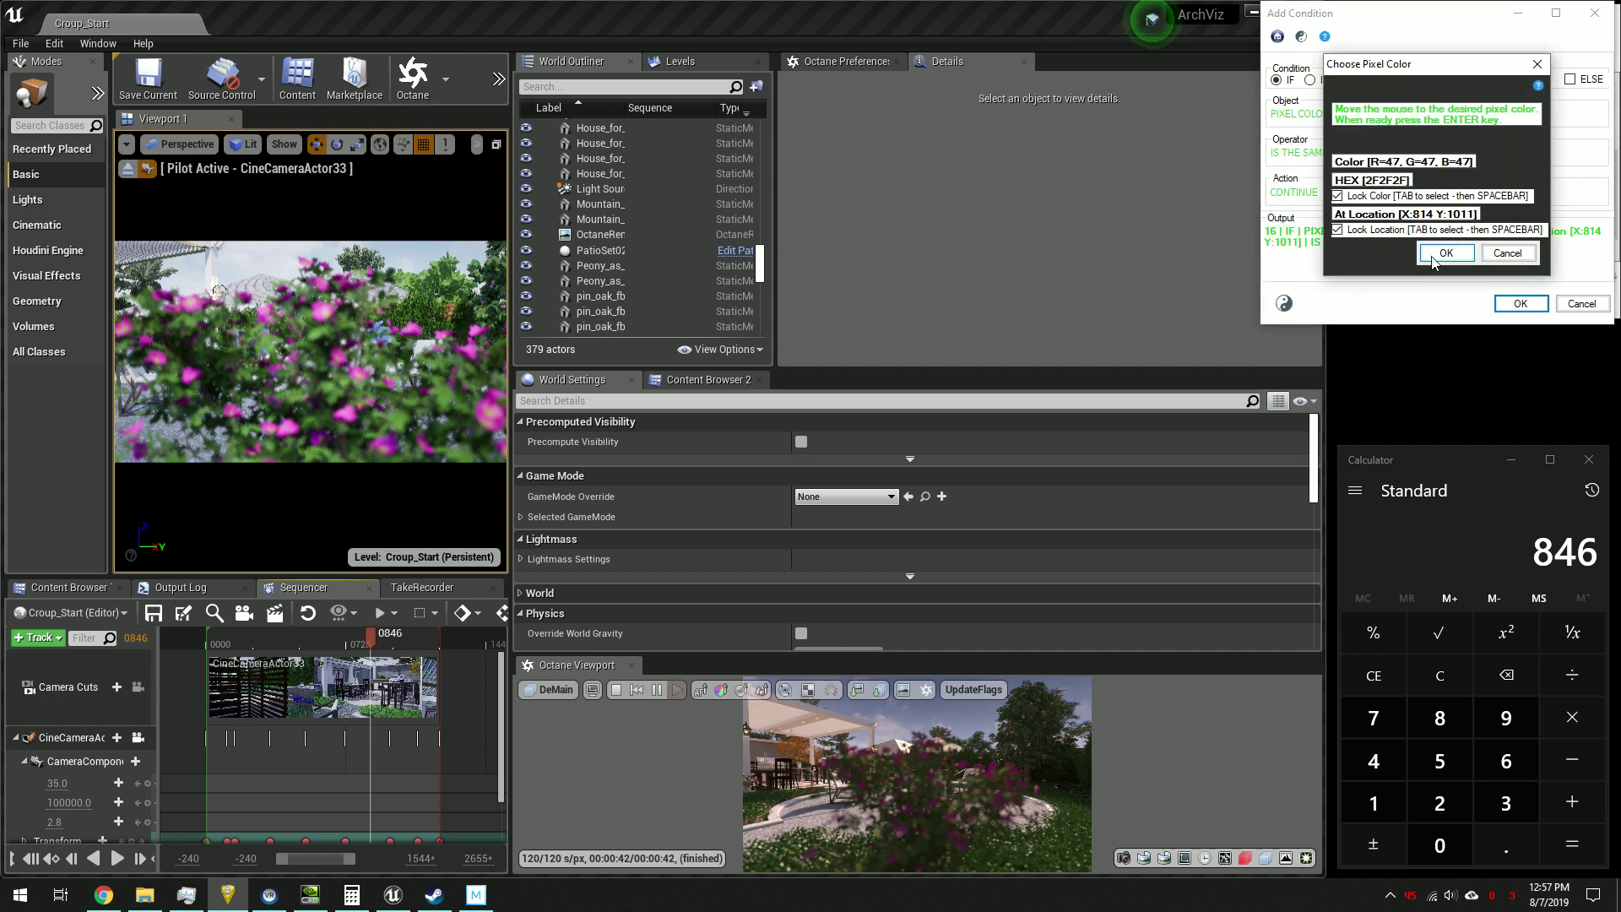
Sample R=47, G=47, B=47 at X:814 Y:1011 on the render's finished status, and add the condition with IS THE SAME and CONTINUE
click(1337, 229)
click(1337, 196)
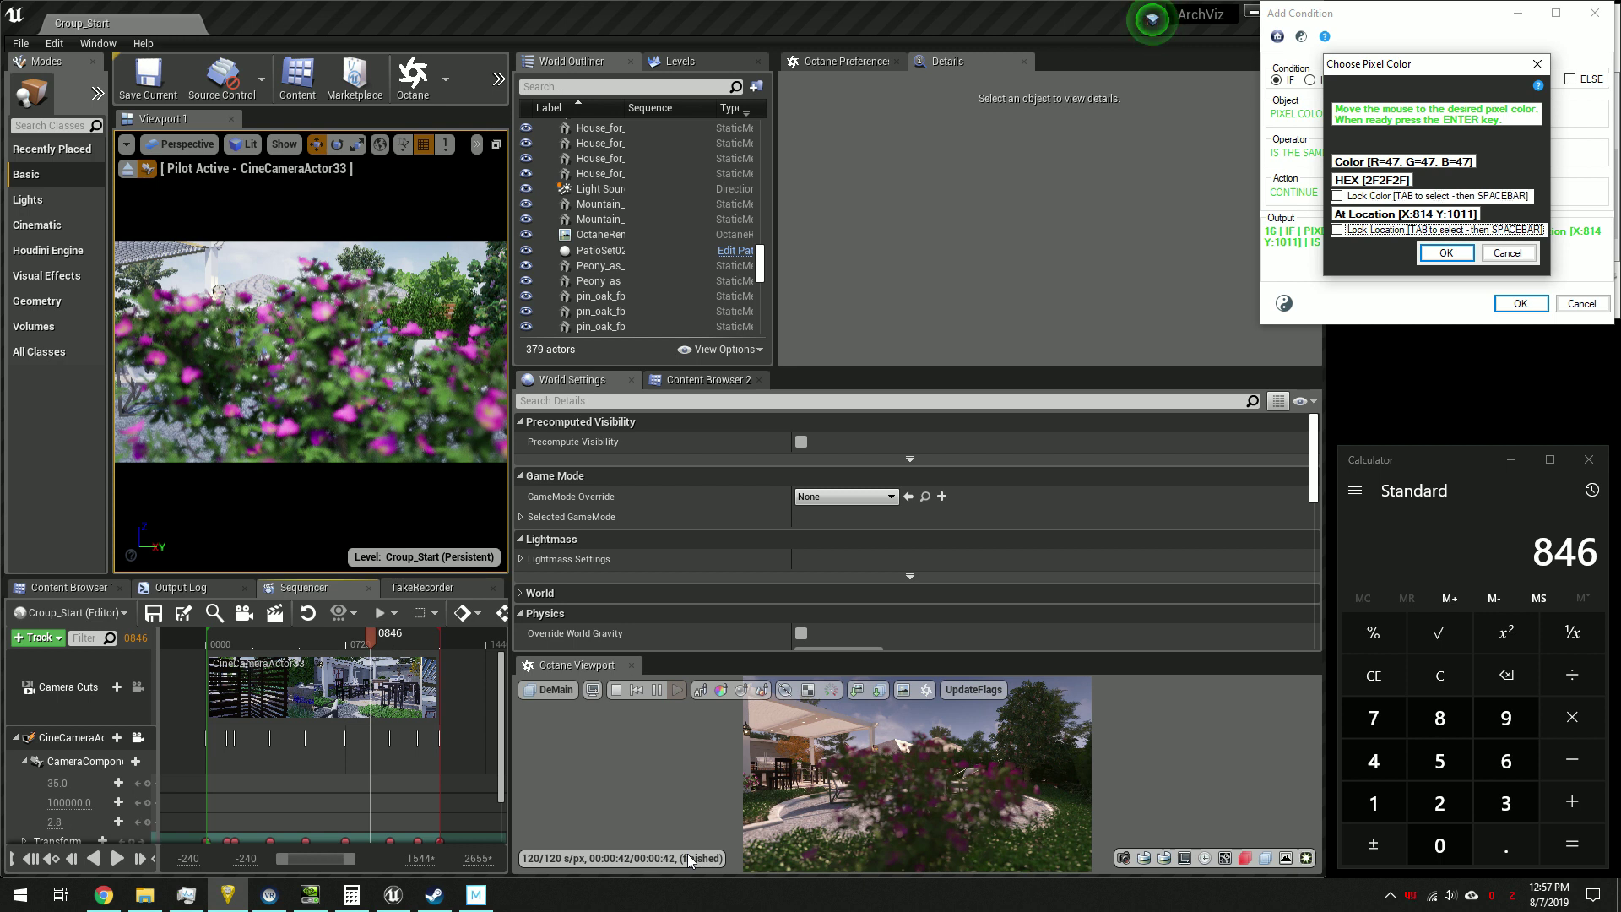
key(space)
key(Tab)
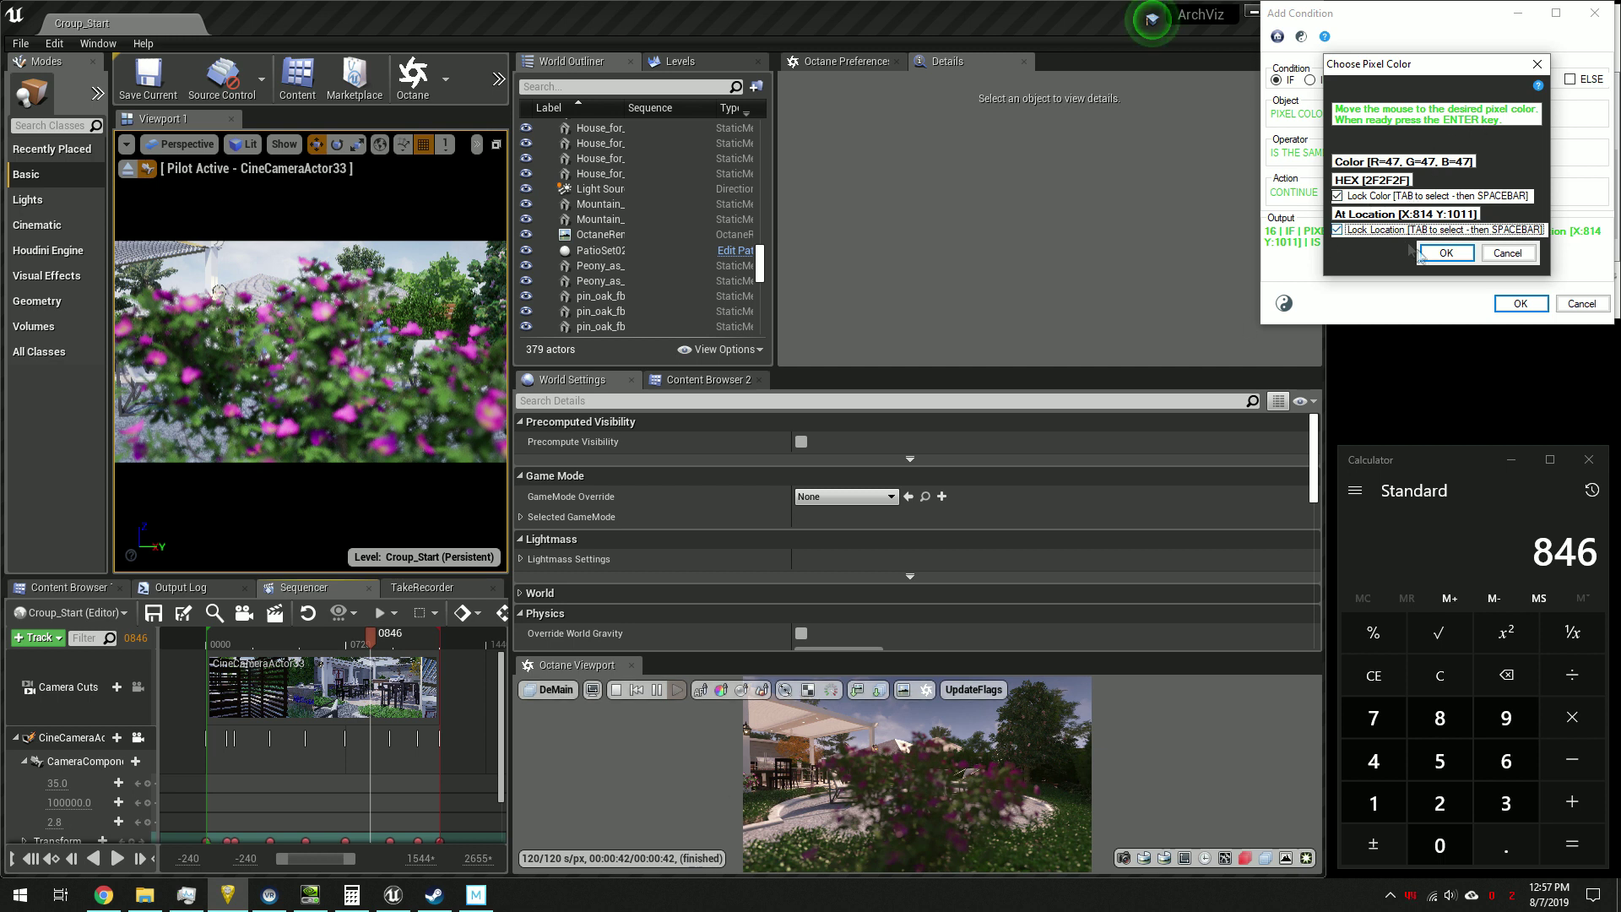
click(1442, 253)
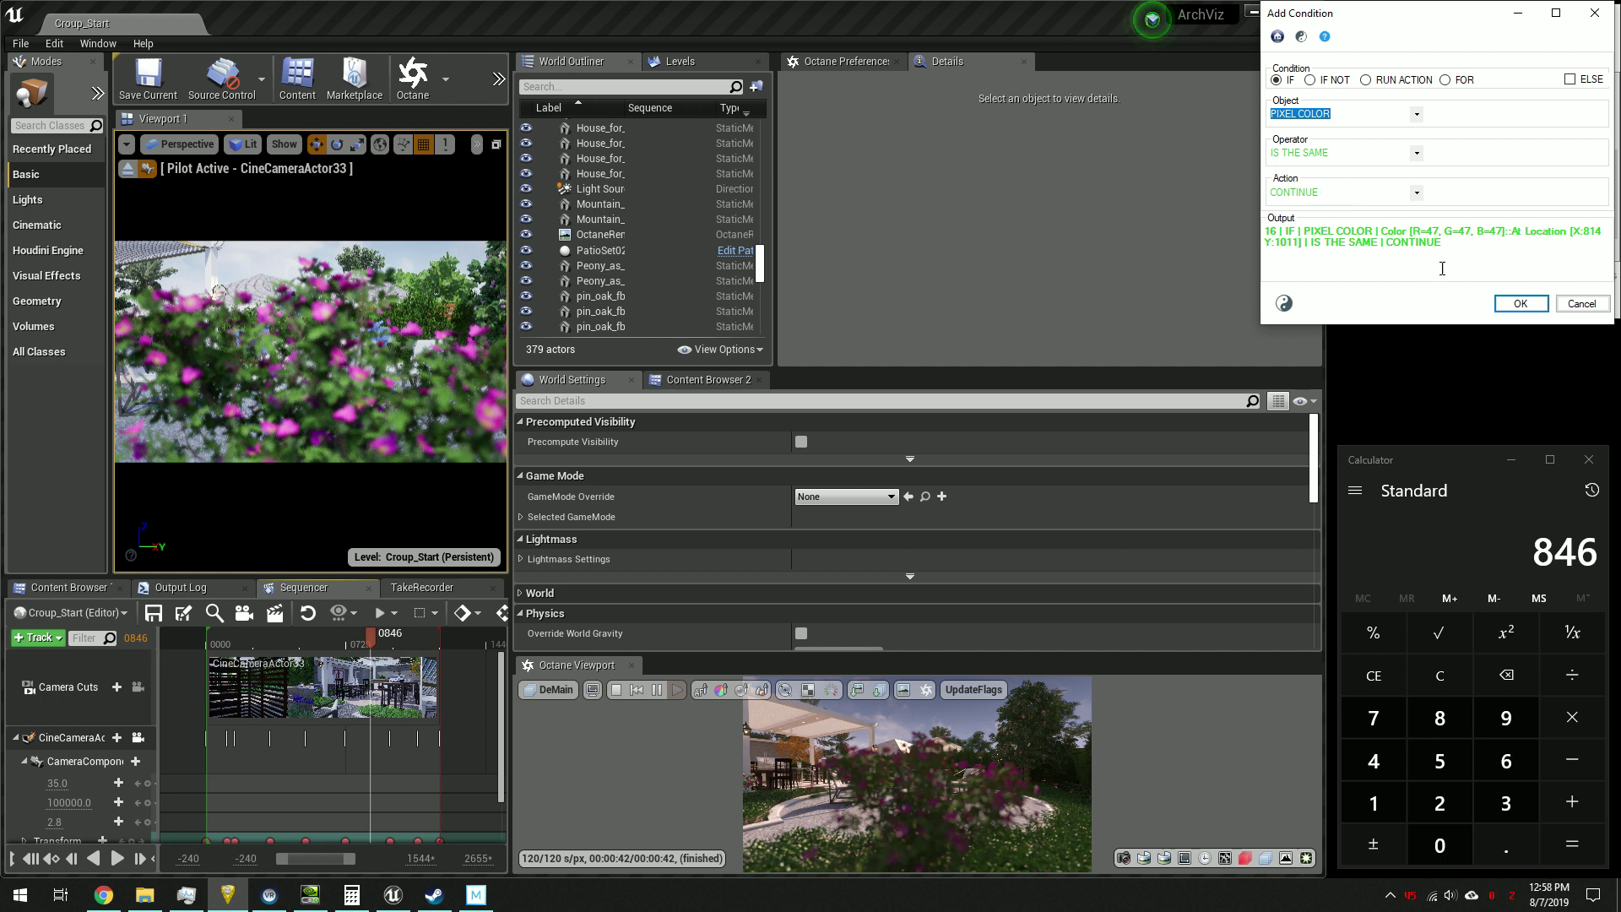
click(1519, 304)
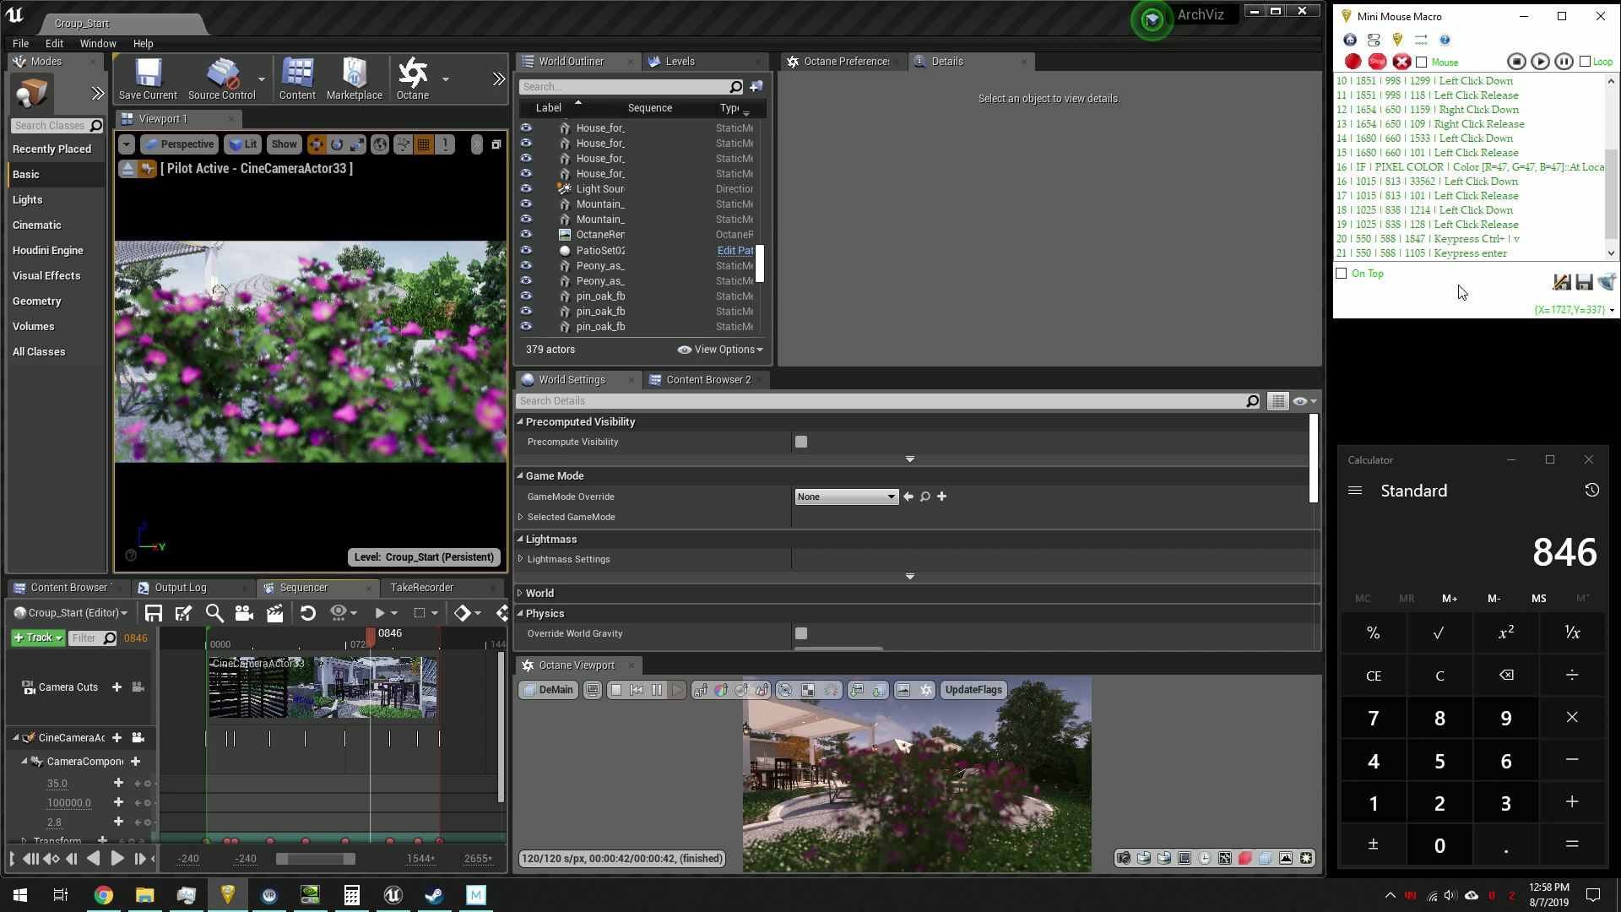
Set the time of the Left Click Down entry at 1015, 813 to 300 ms
click(1425, 182)
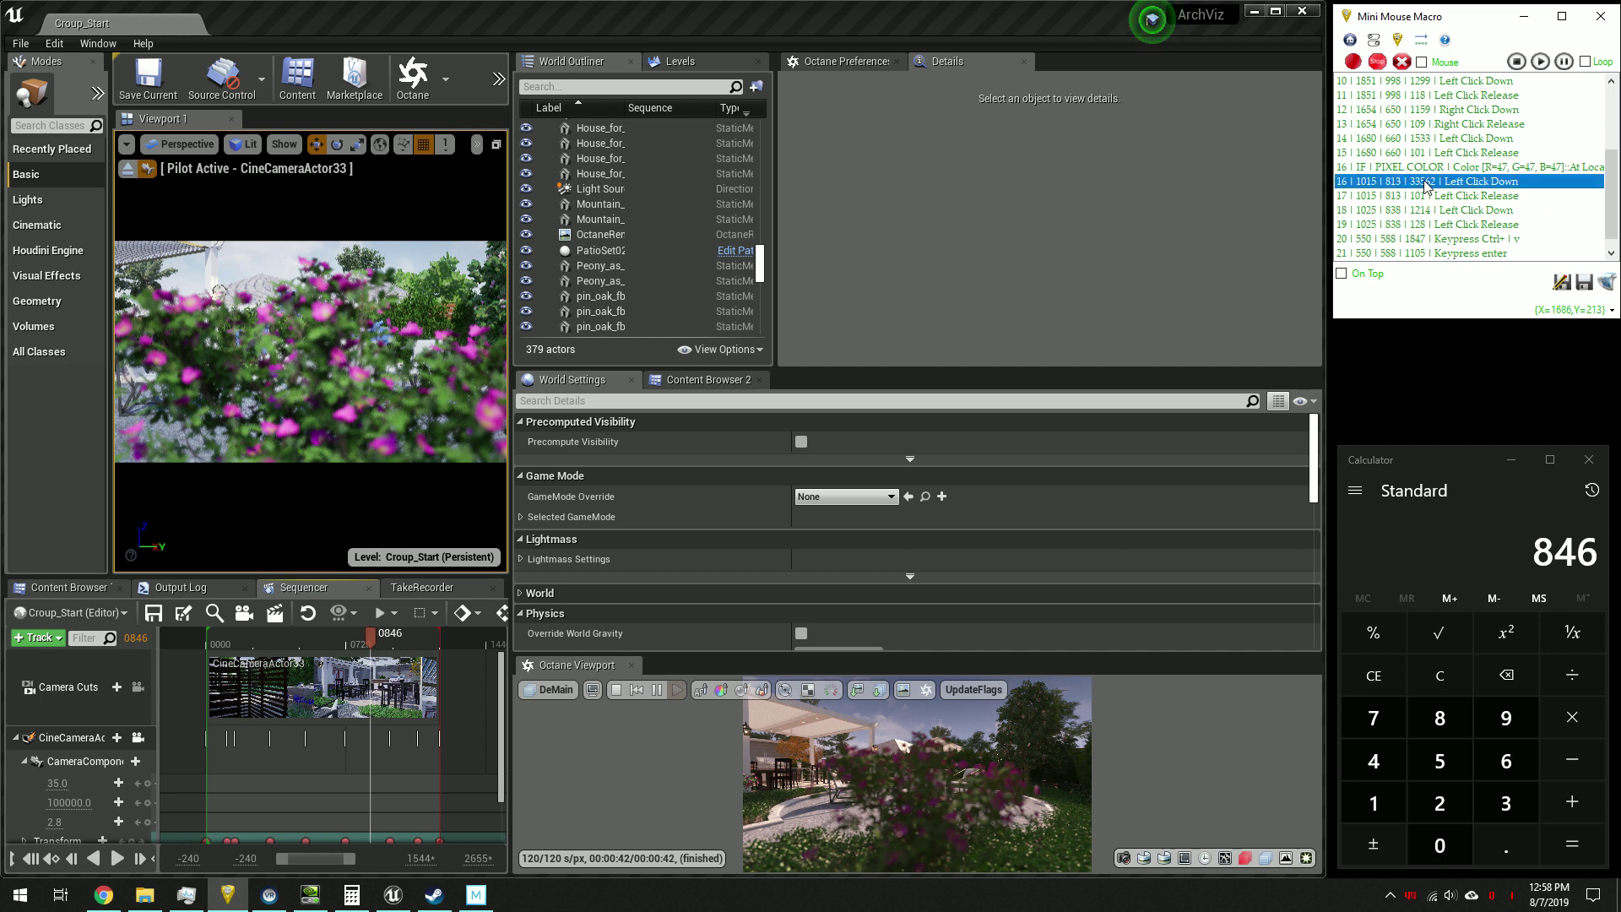
right_click(1425, 185)
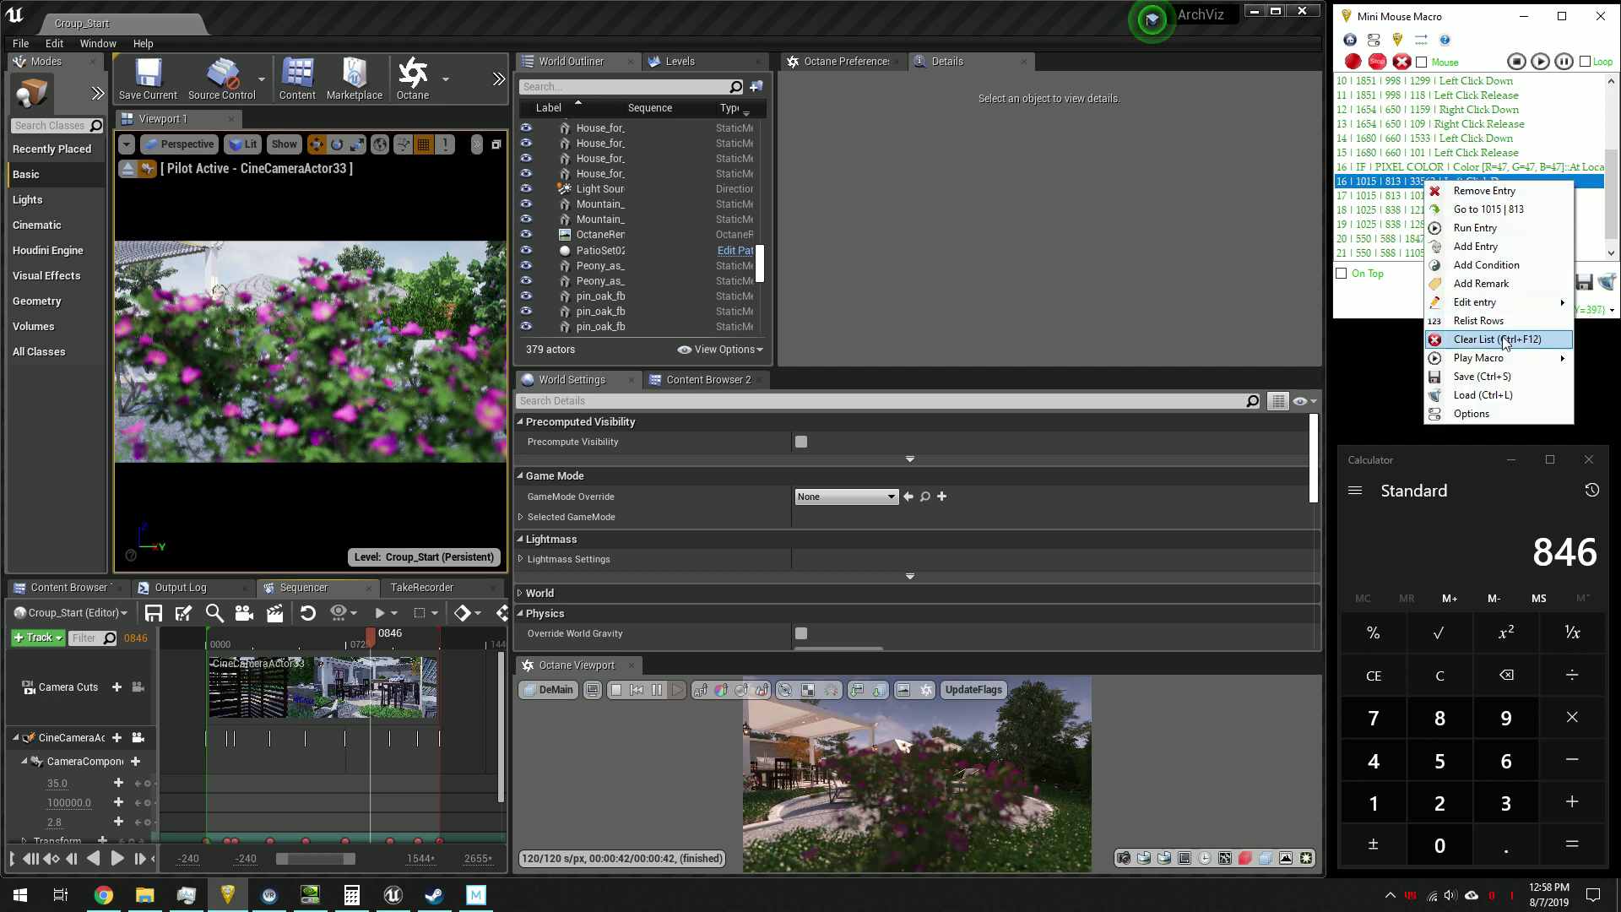
mouse_move(1501, 310)
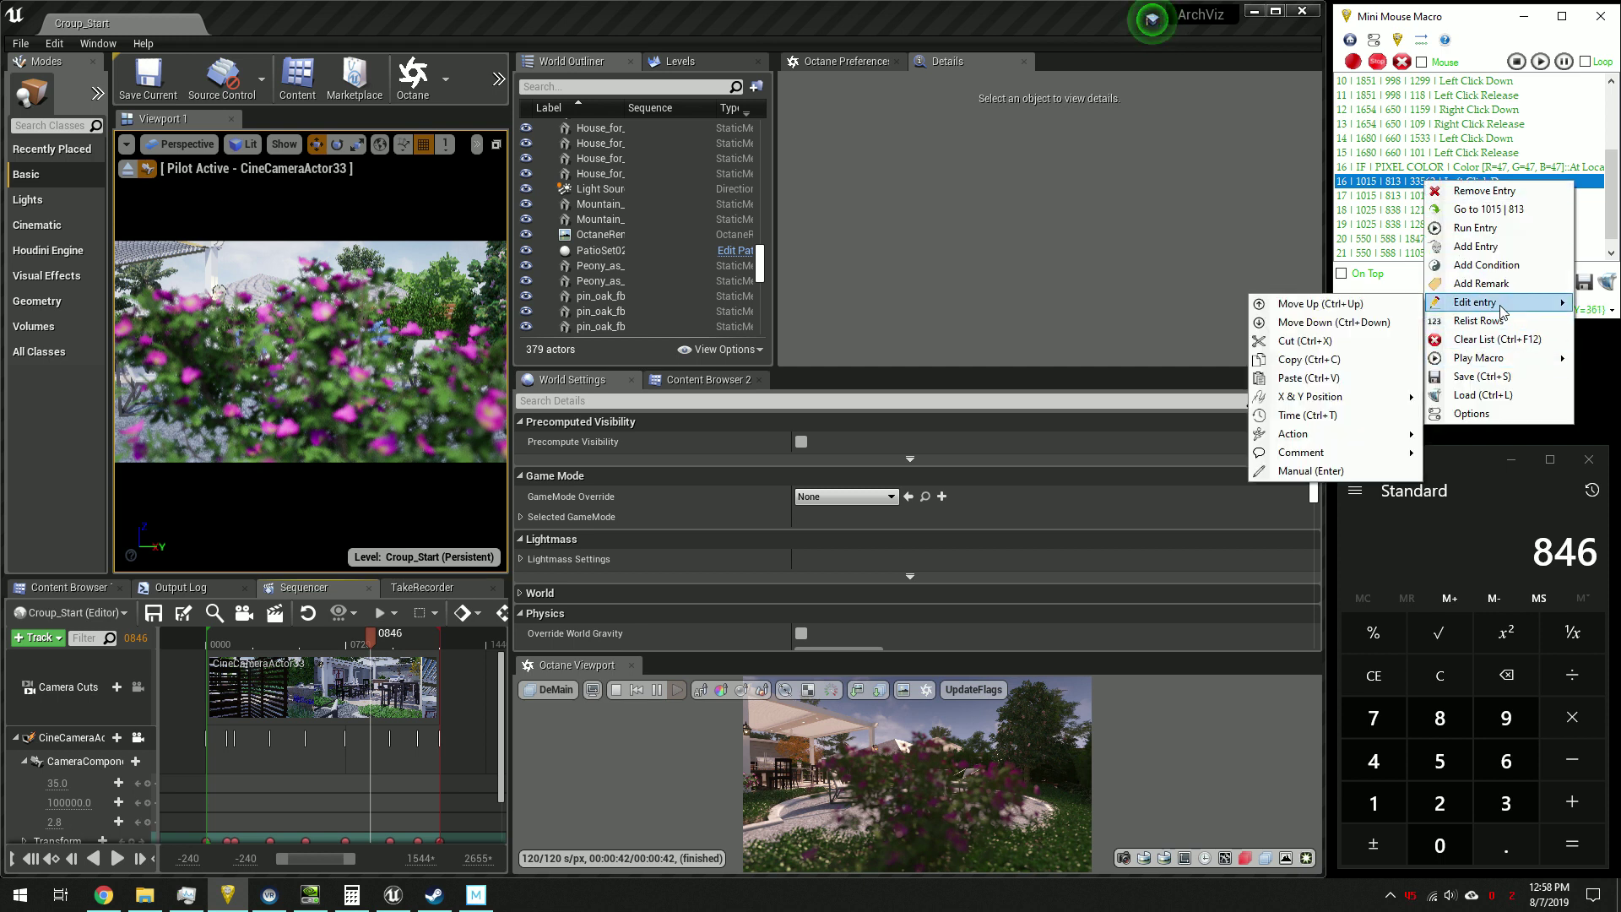
click(1388, 418)
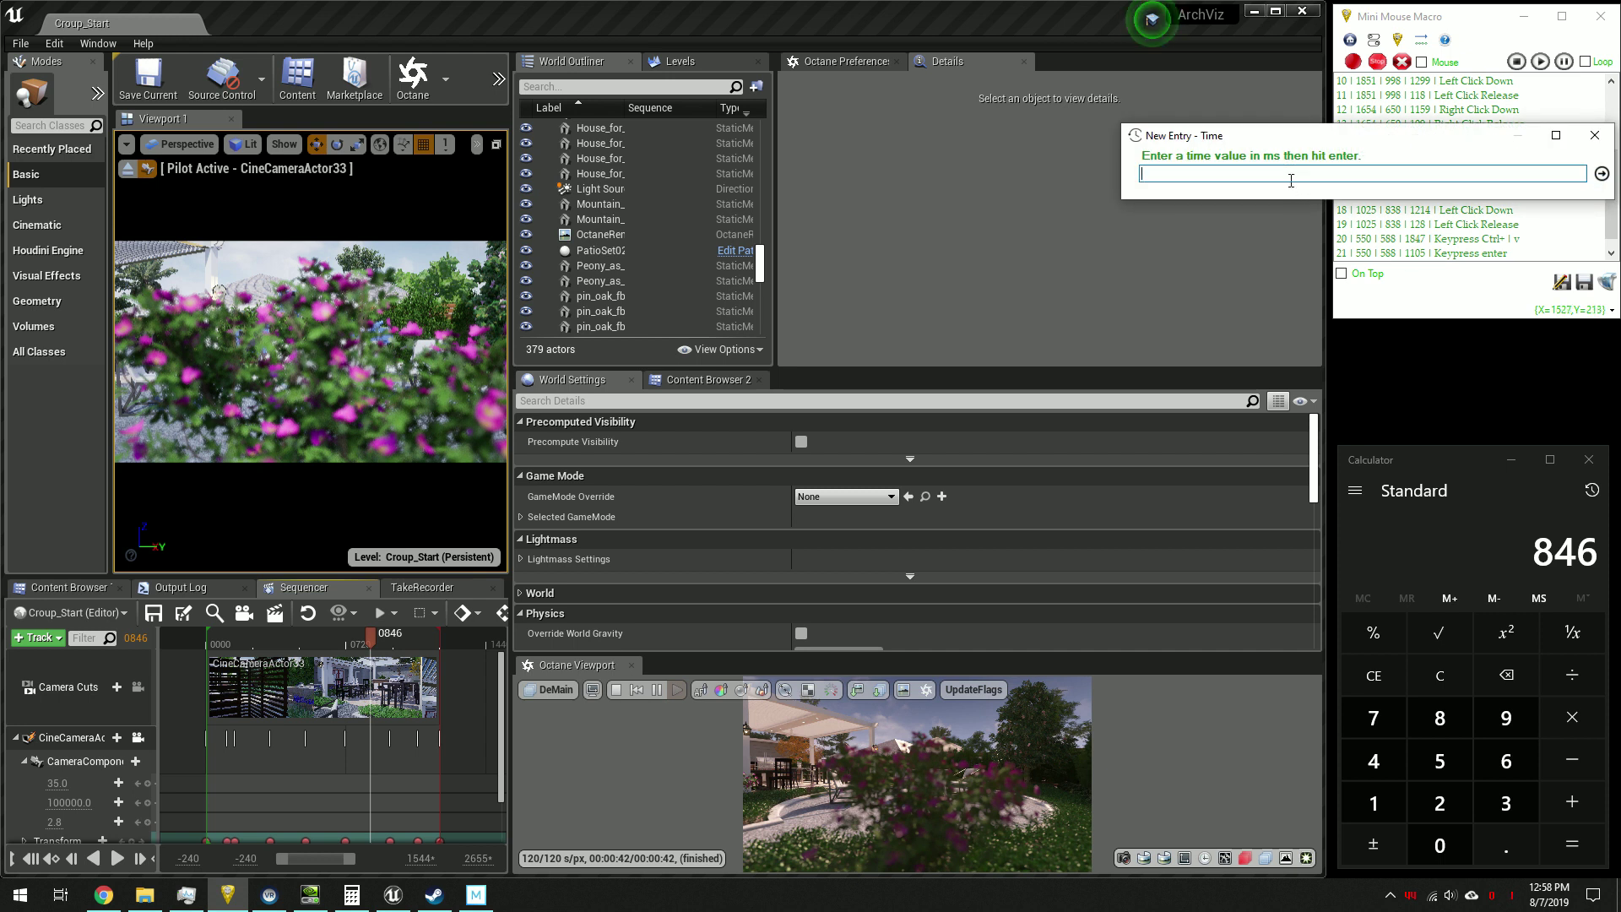
text(846)
key(Return)
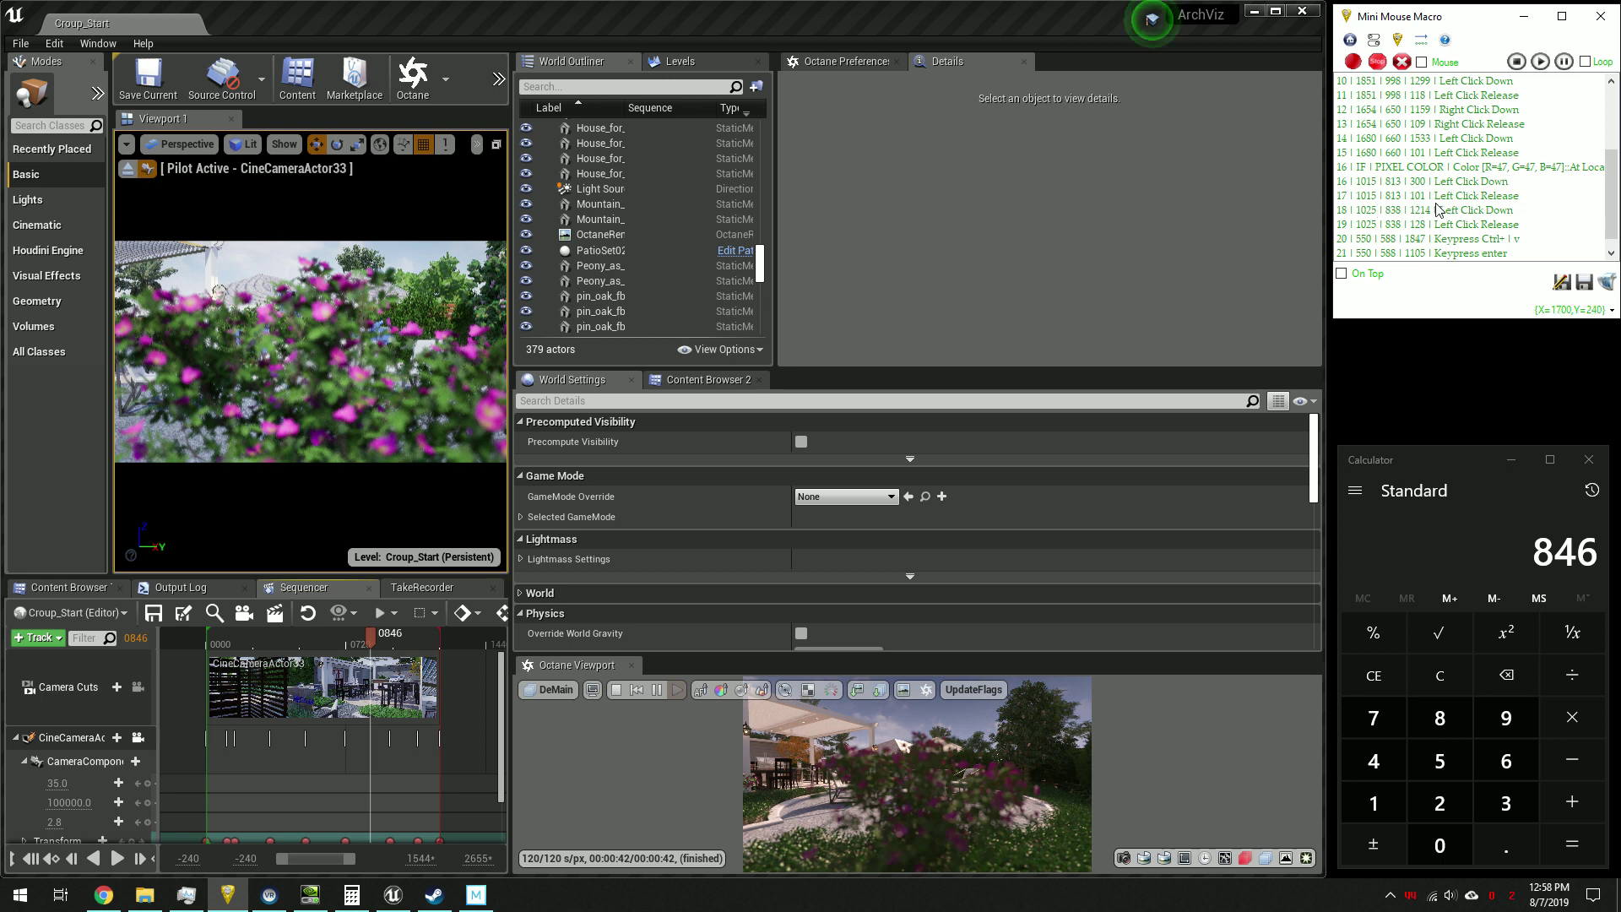
Set the time of the first macro entry, the Left Click Down at 213, 812, to 300 ms
scroll(1394, 202, down, 1)
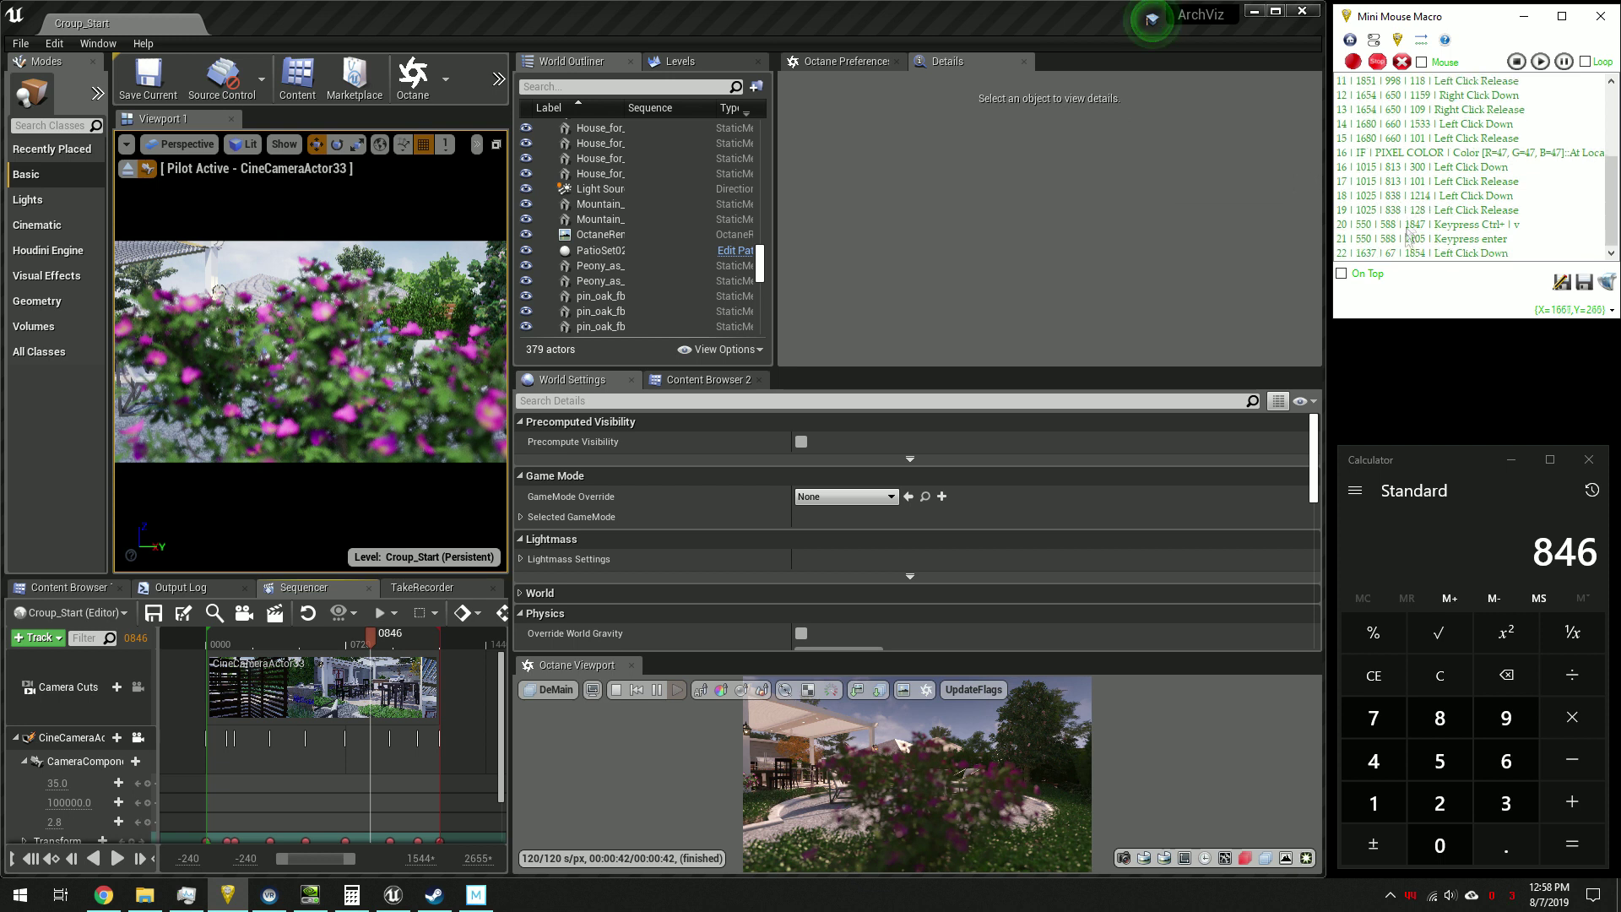
scroll(1424, 196, up, 2)
scroll(1424, 192, up, 2)
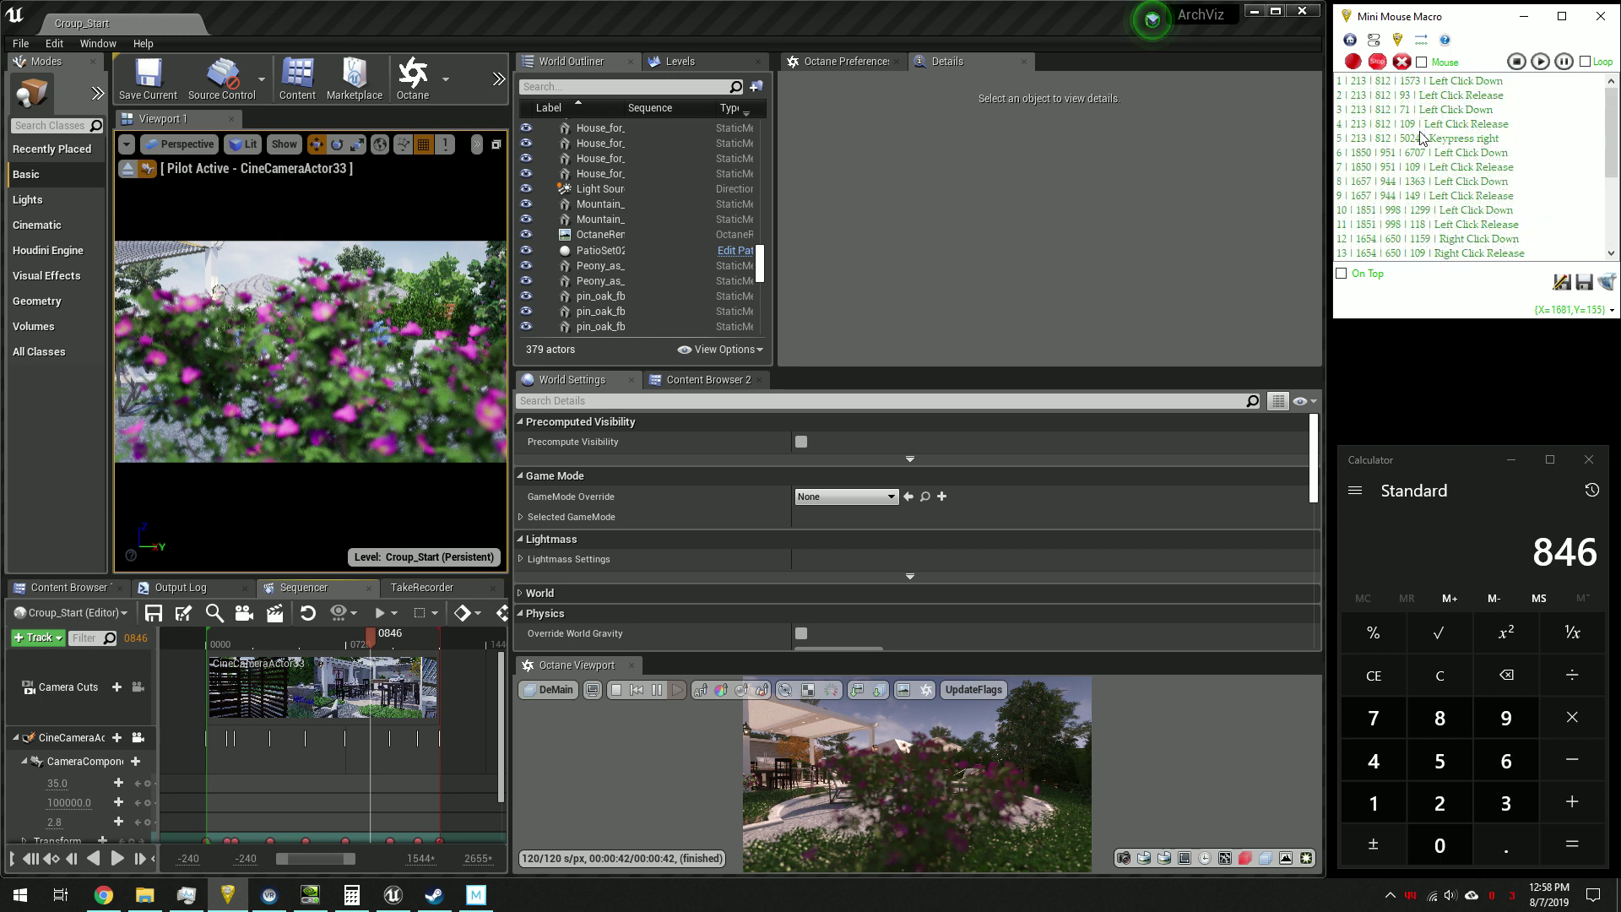
right_click(1413, 81)
click(1406, 83)
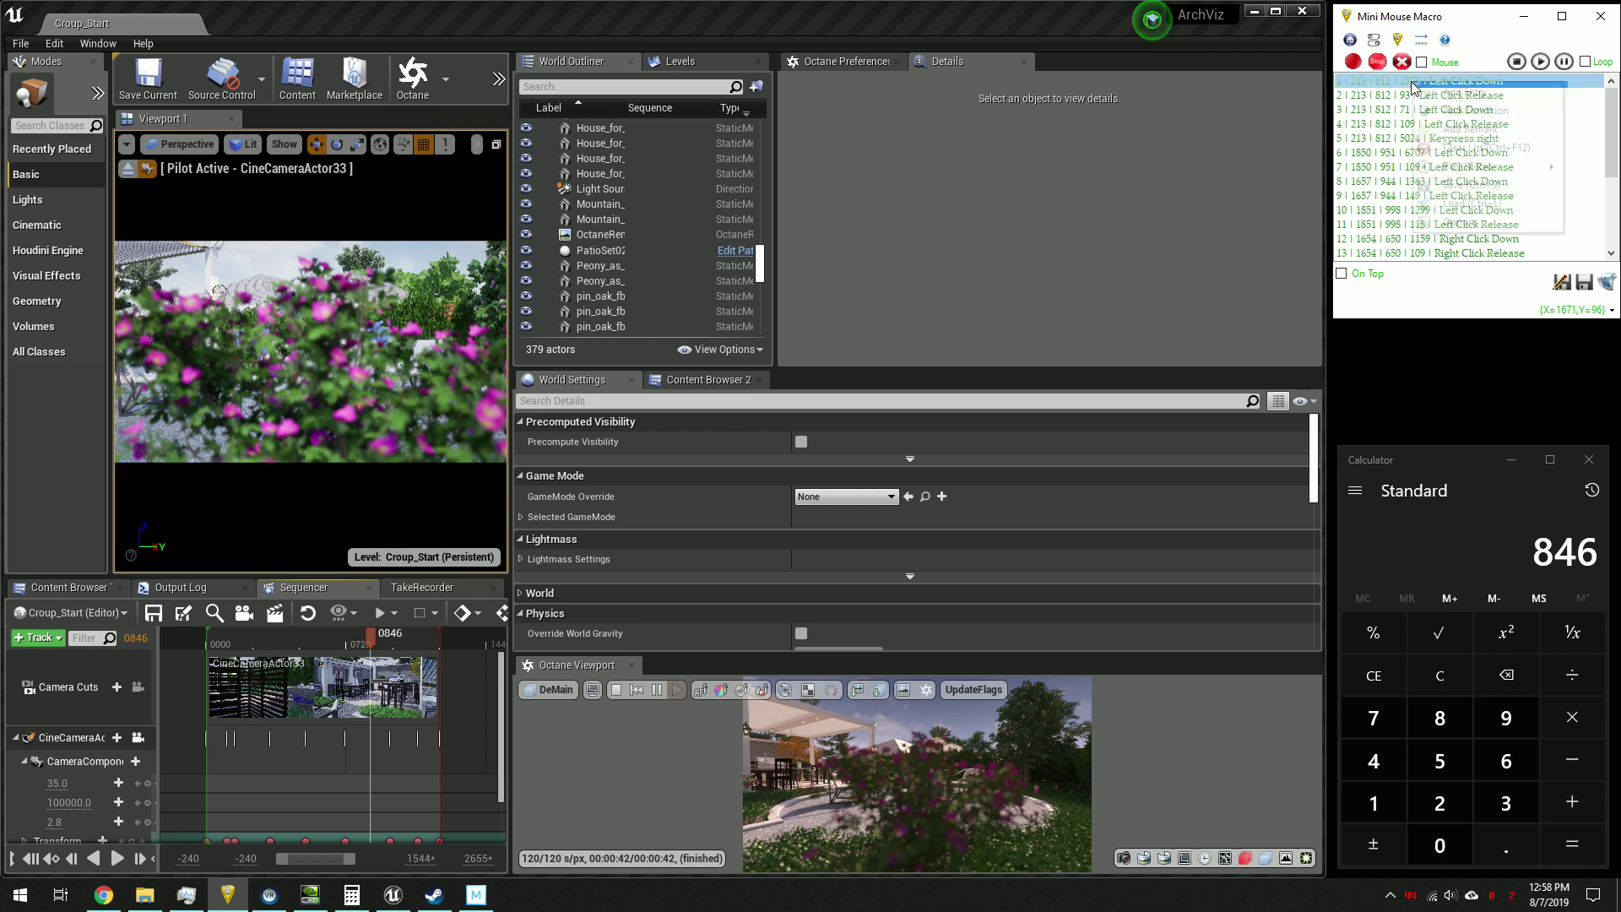
click(1404, 84)
double_click(1404, 84)
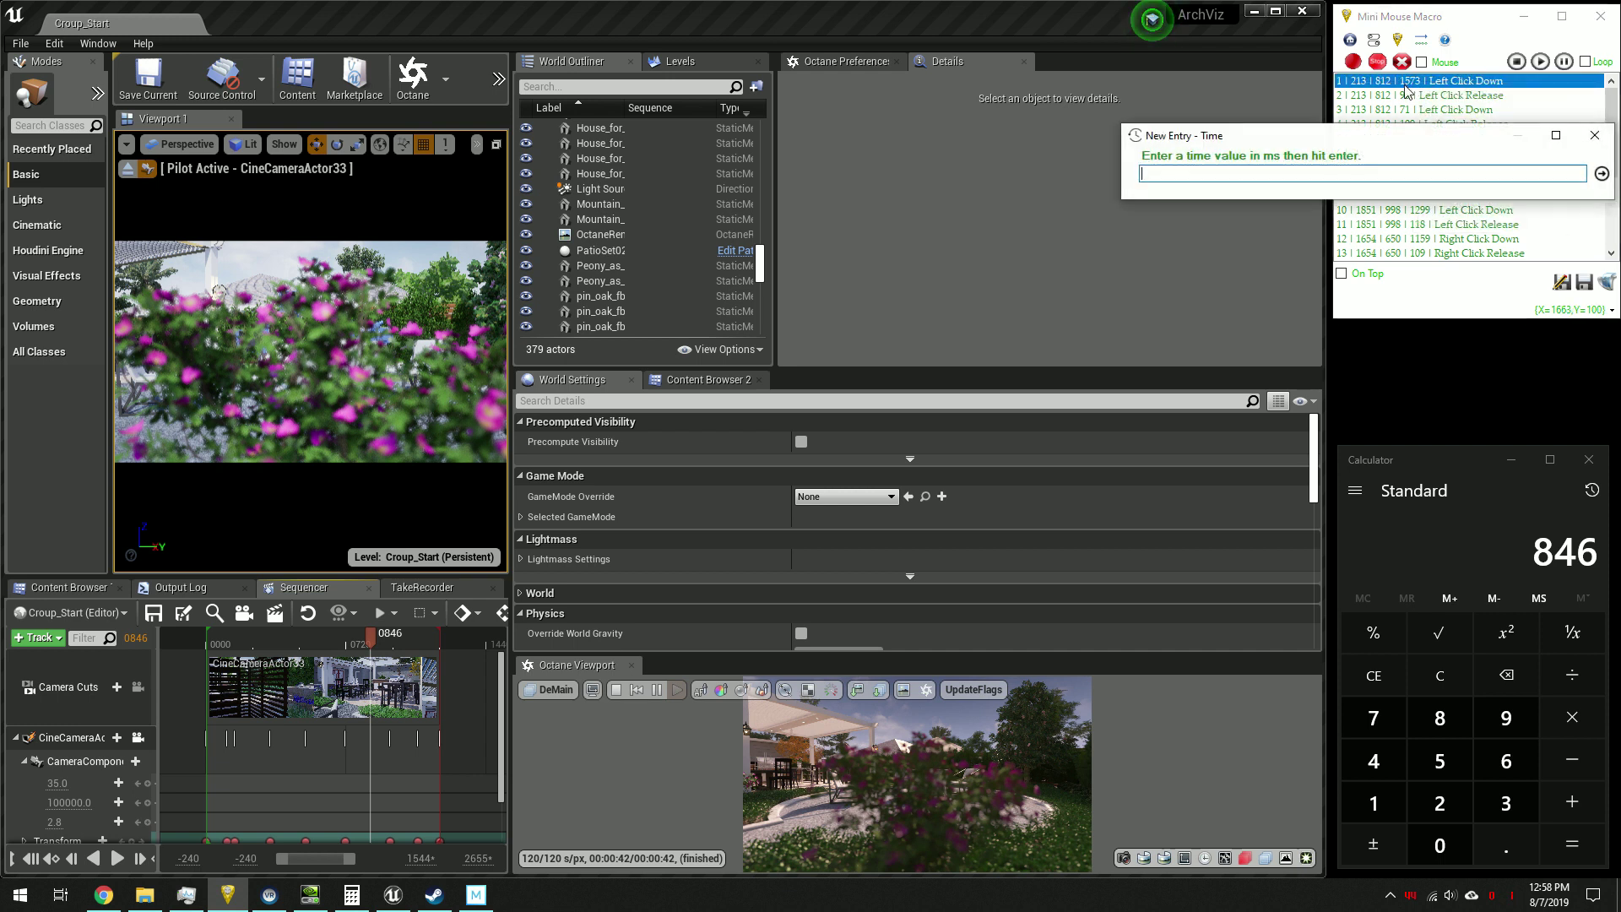
text(300)
key(Return)
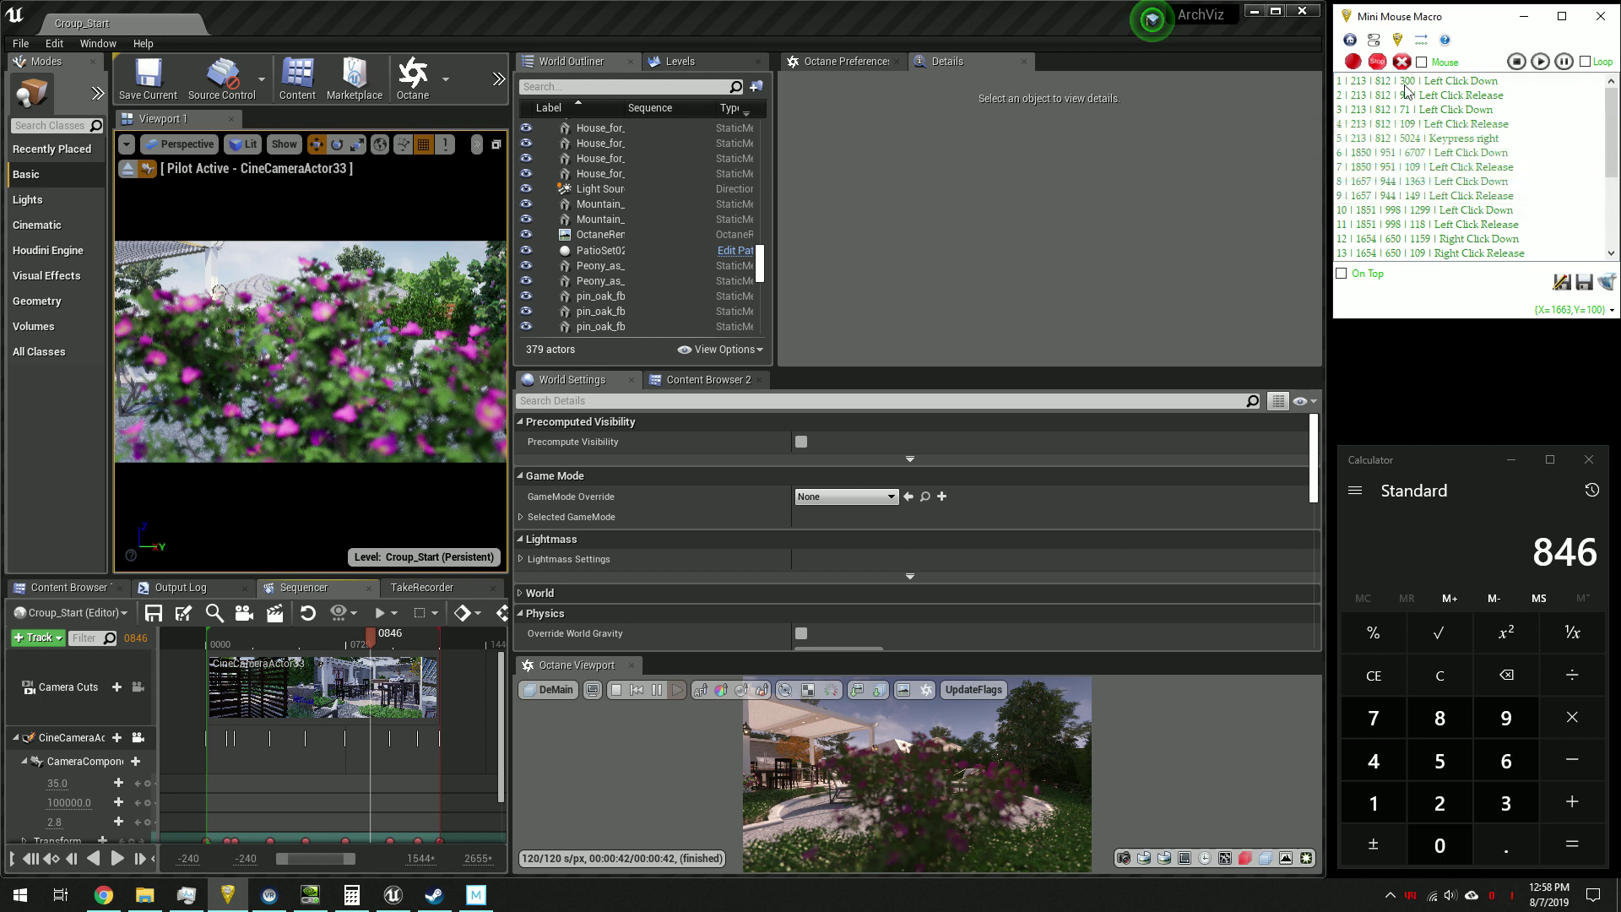
Set the time of the Keypress right entry, macro row 5, to 1000 ms
right_click(1411, 142)
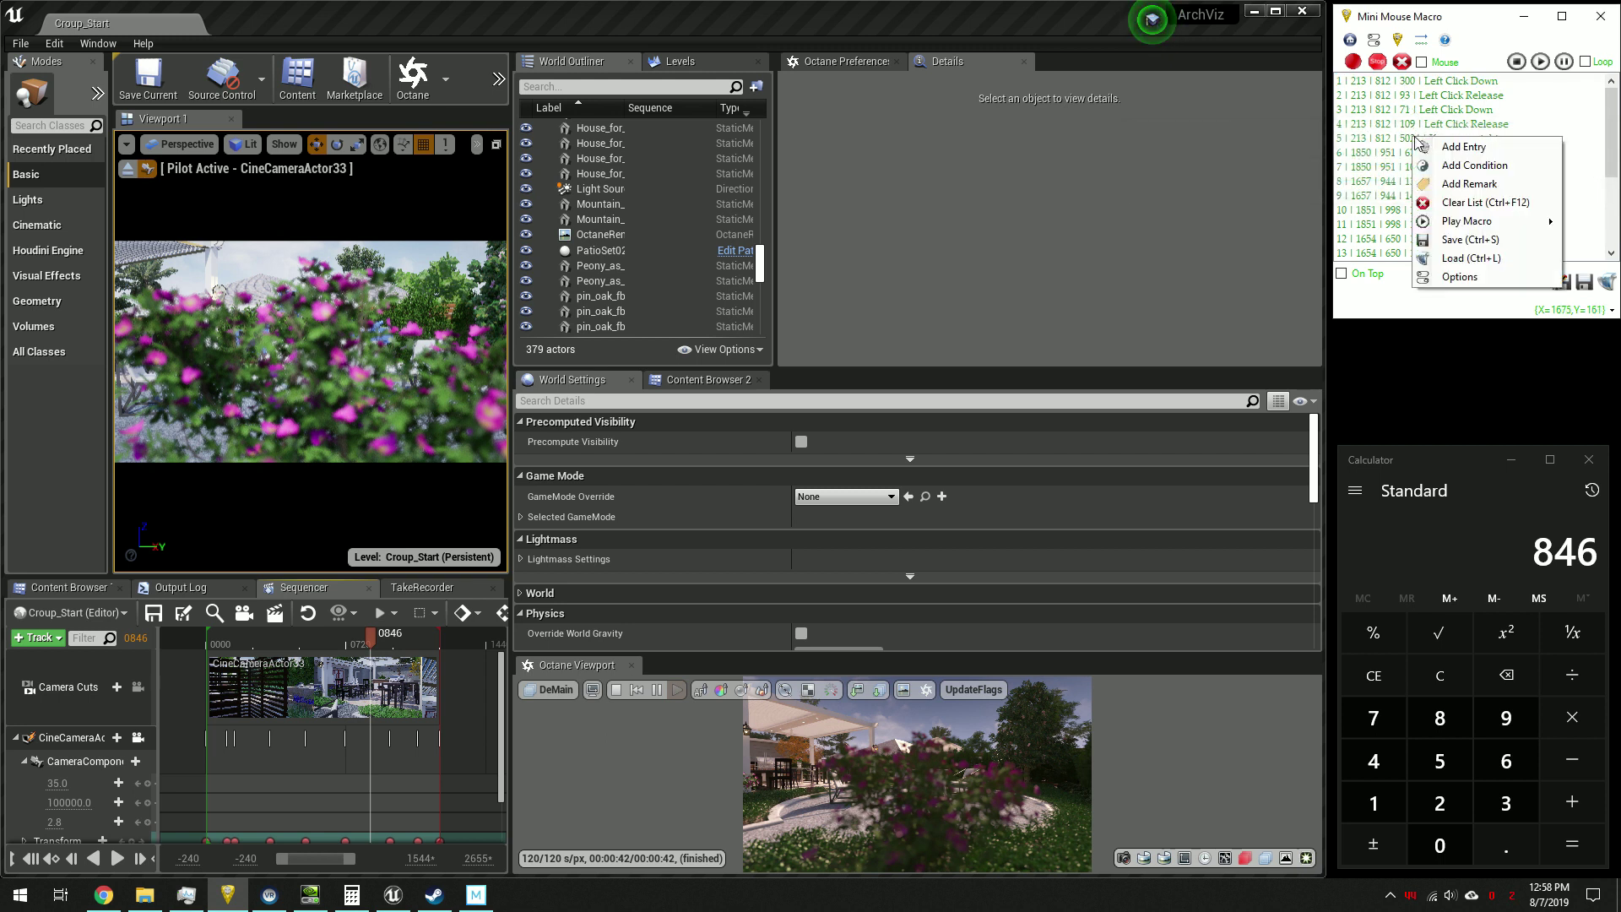
click(1405, 143)
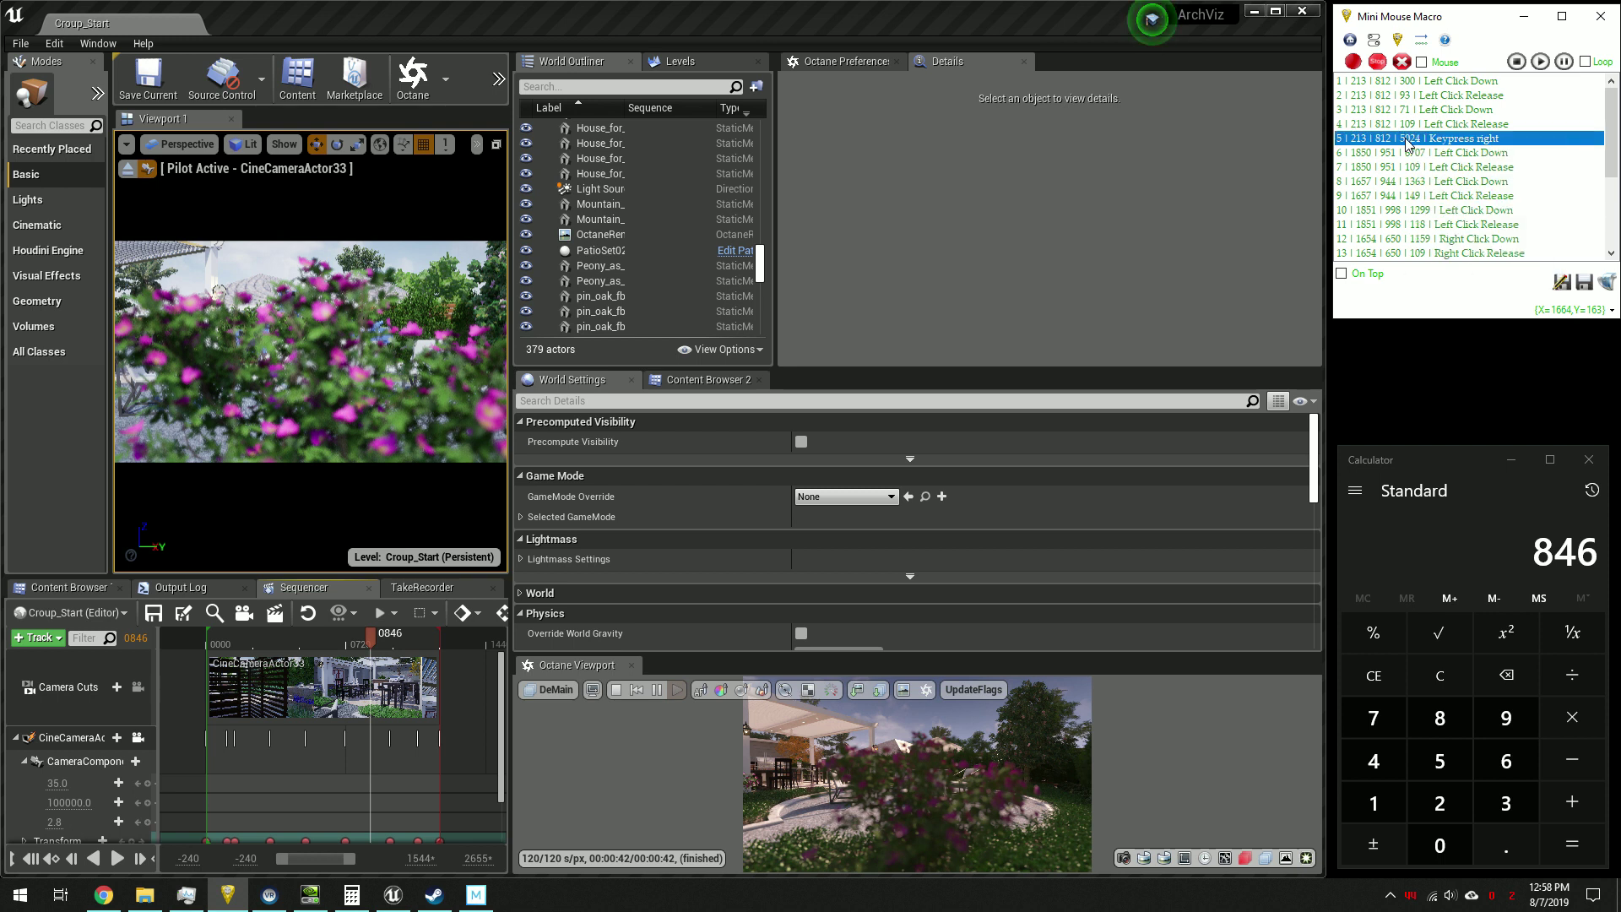
double_click(1408, 143)
text(100)
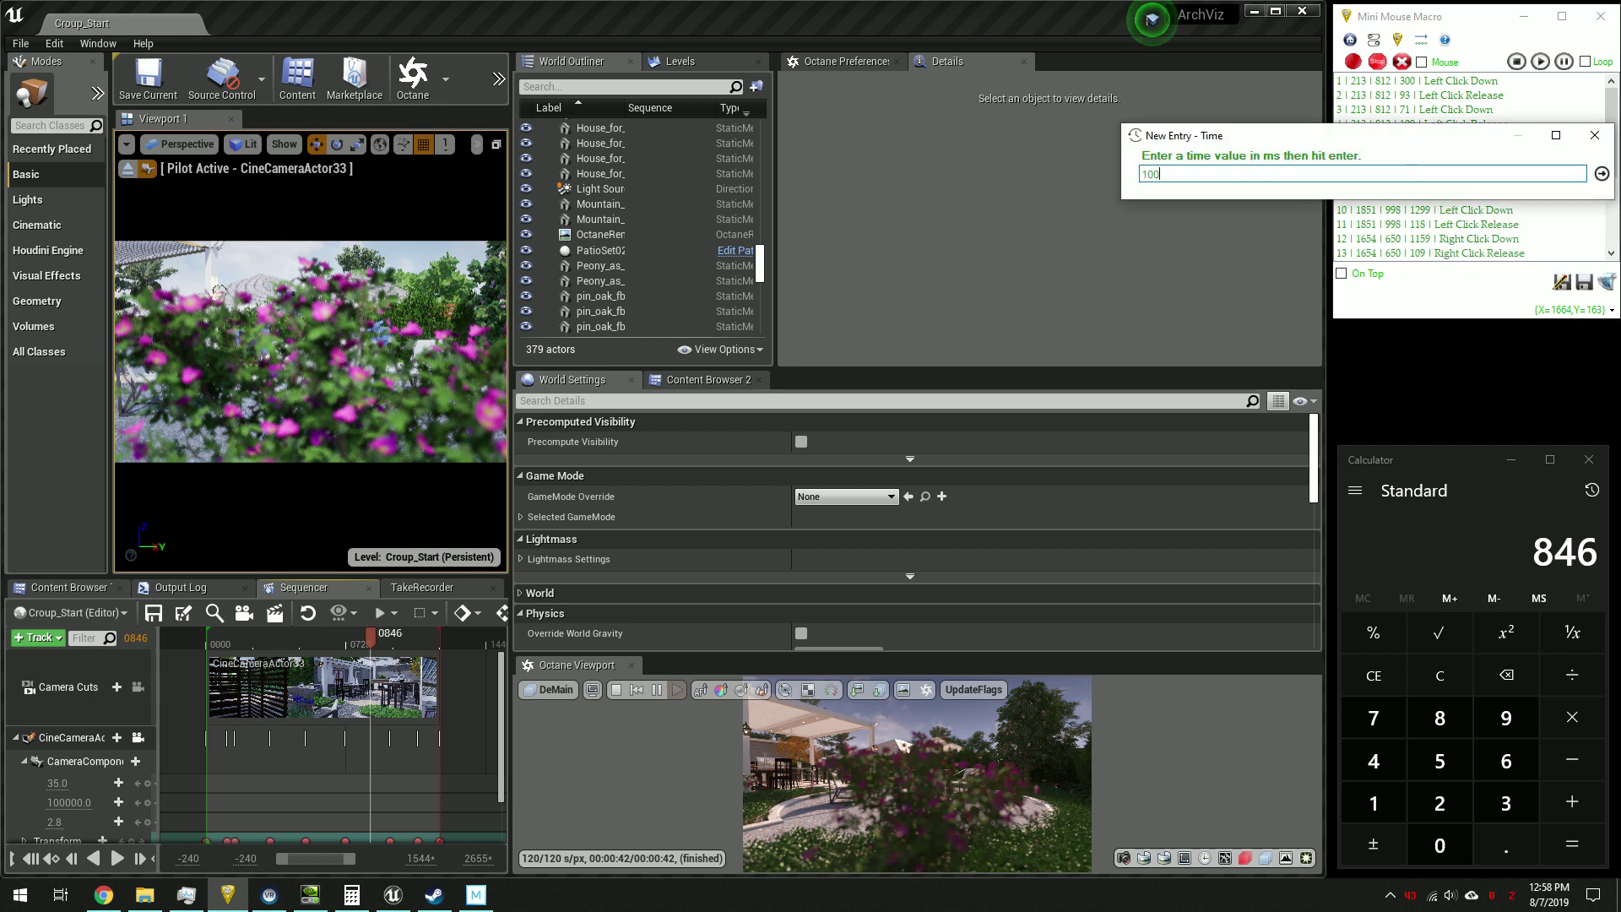
key(Return)
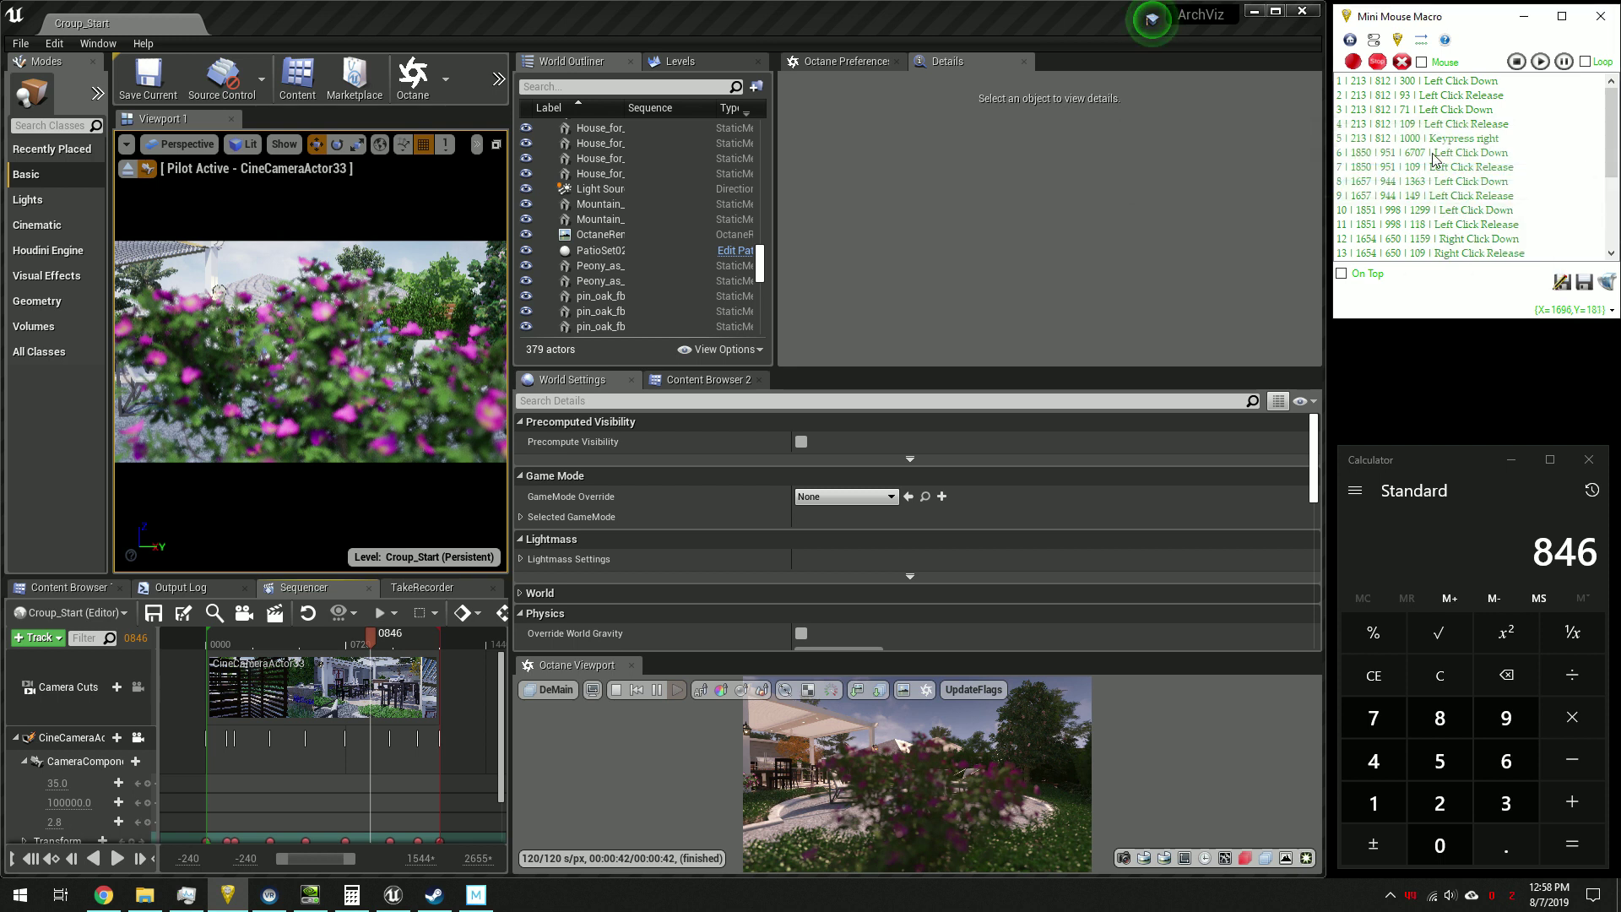
Set the time of the Left Click Down entry at 1850, 951 to 1000 ms
right_click(1413, 157)
click(1414, 158)
right_click(1416, 161)
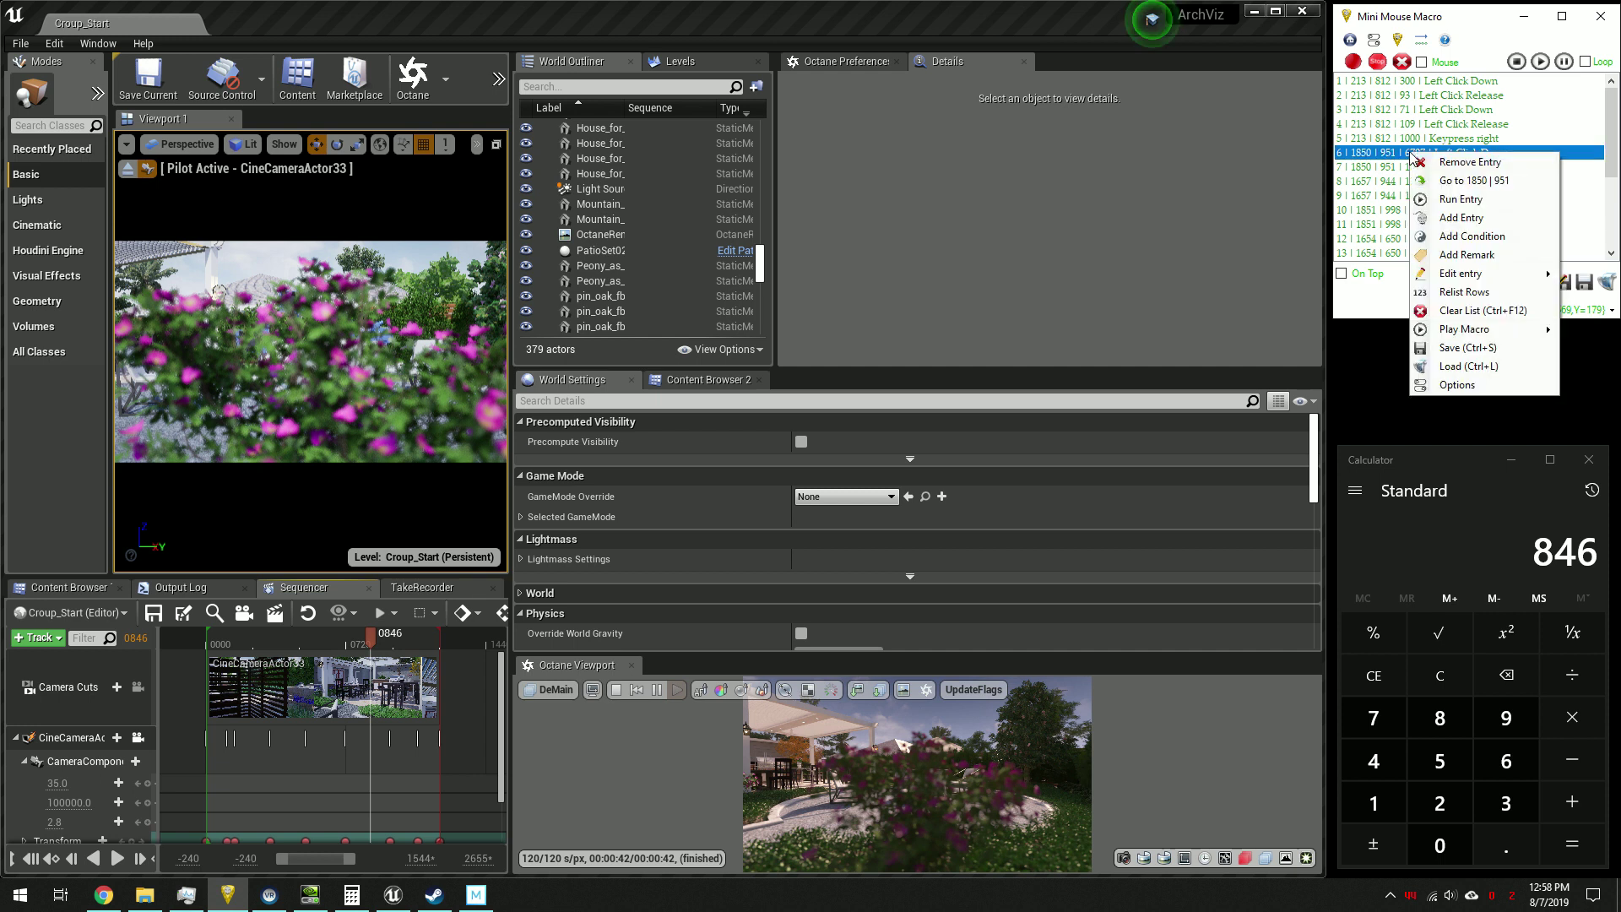
click(1379, 160)
double_click(1379, 161)
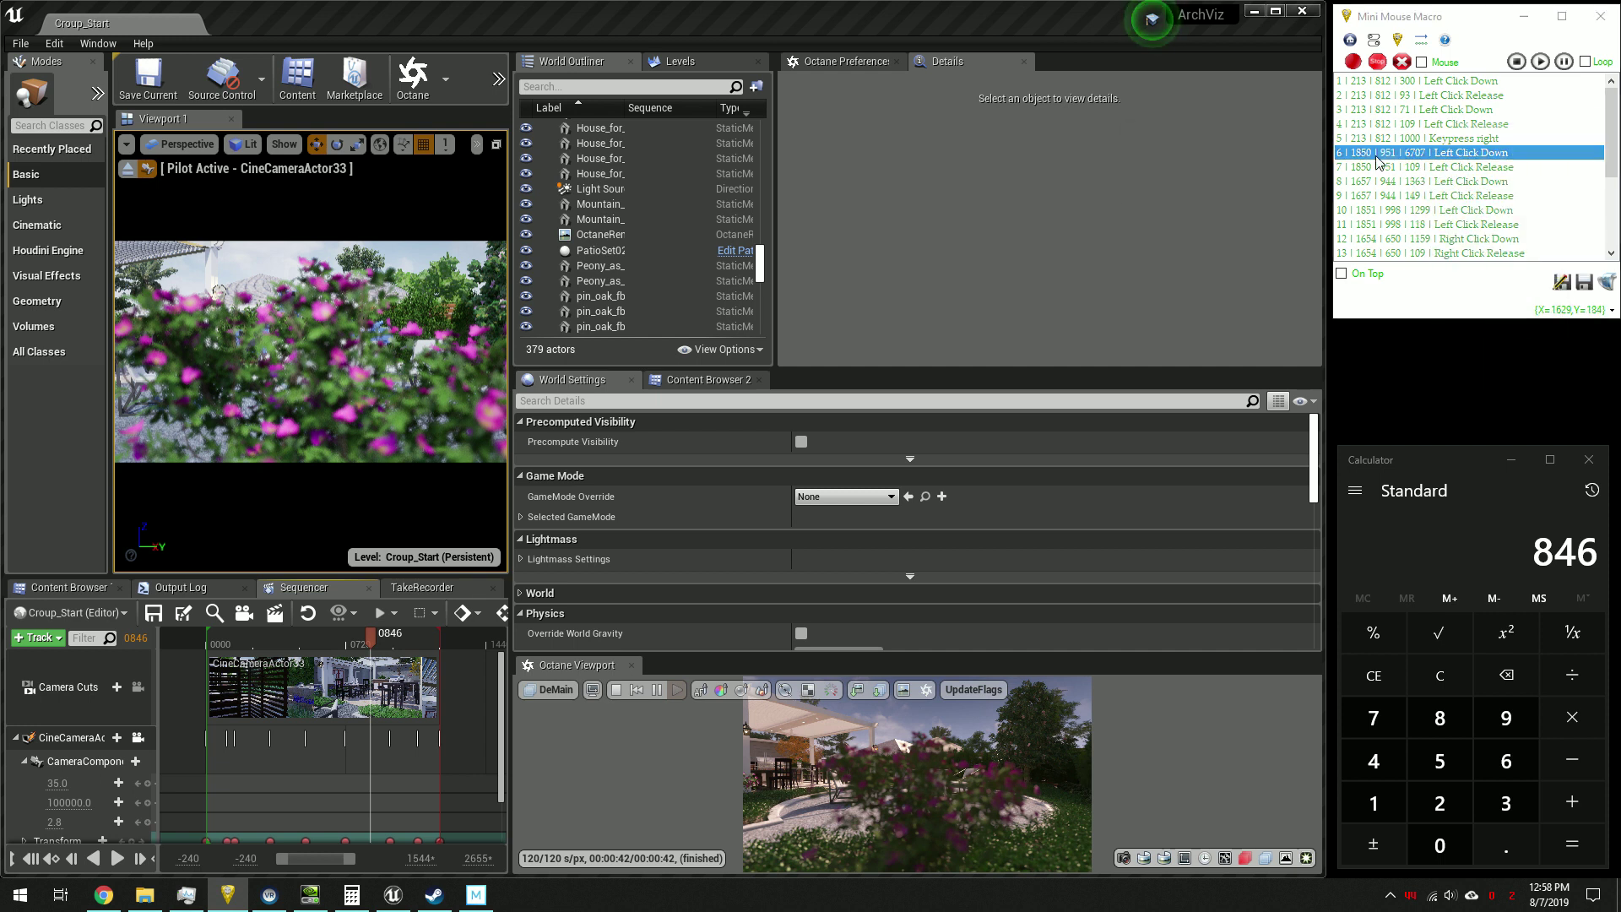
text(1000)
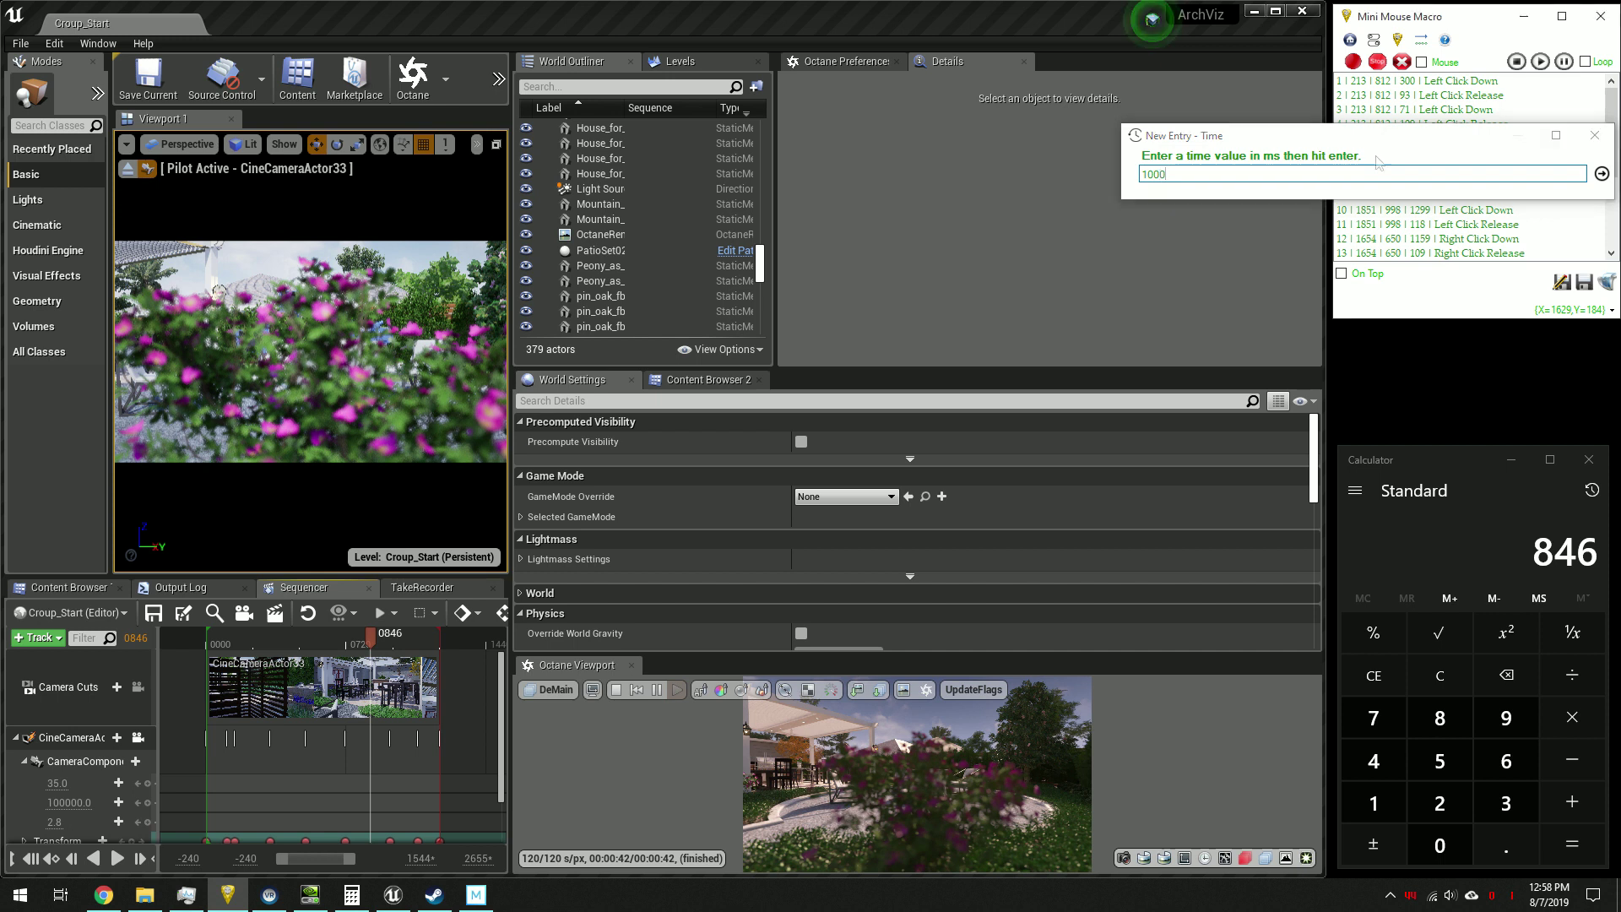
key(Return)
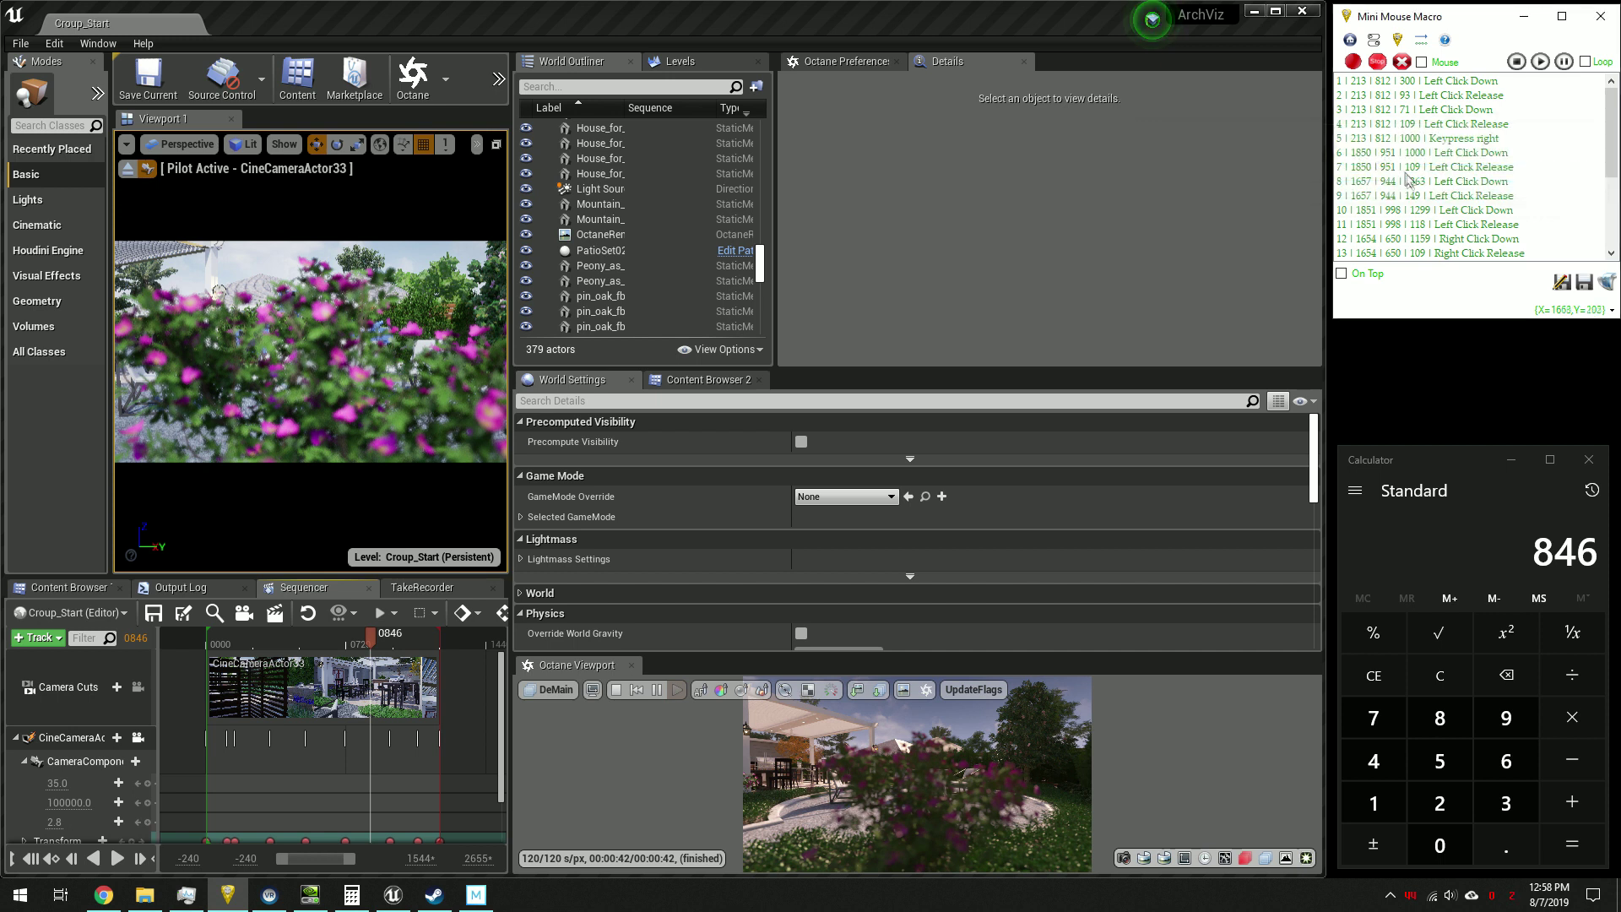
Set the time of the Keypress Ctrl+V entry, macro row 20, to 800 ms
scroll(1415, 187, down, 1)
scroll(1424, 138, down, 2)
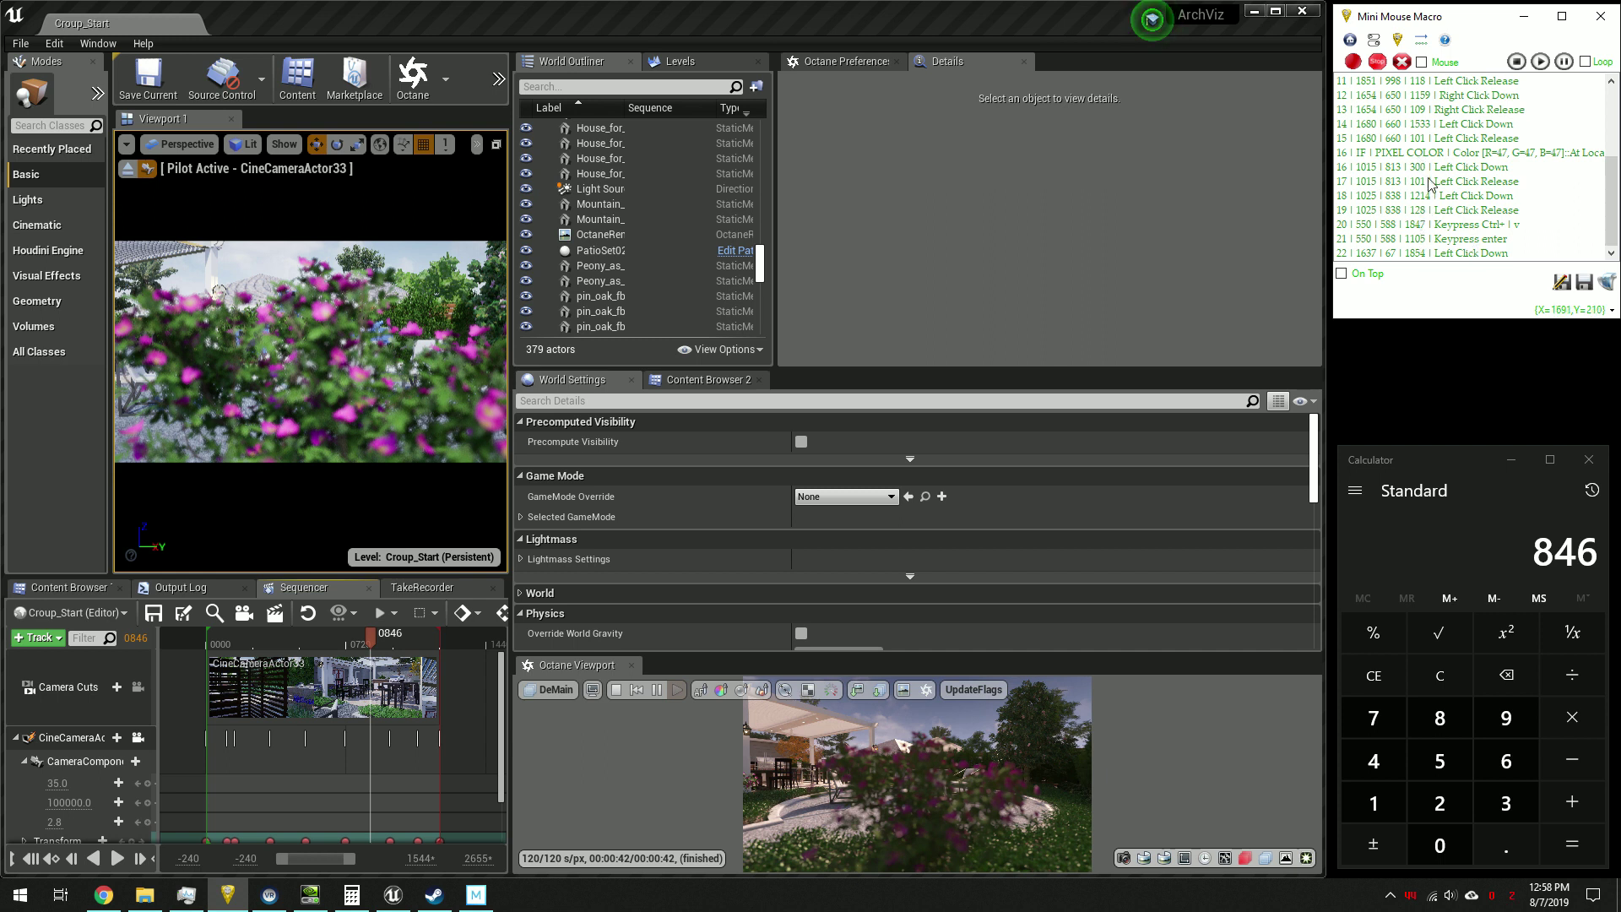
click(1417, 224)
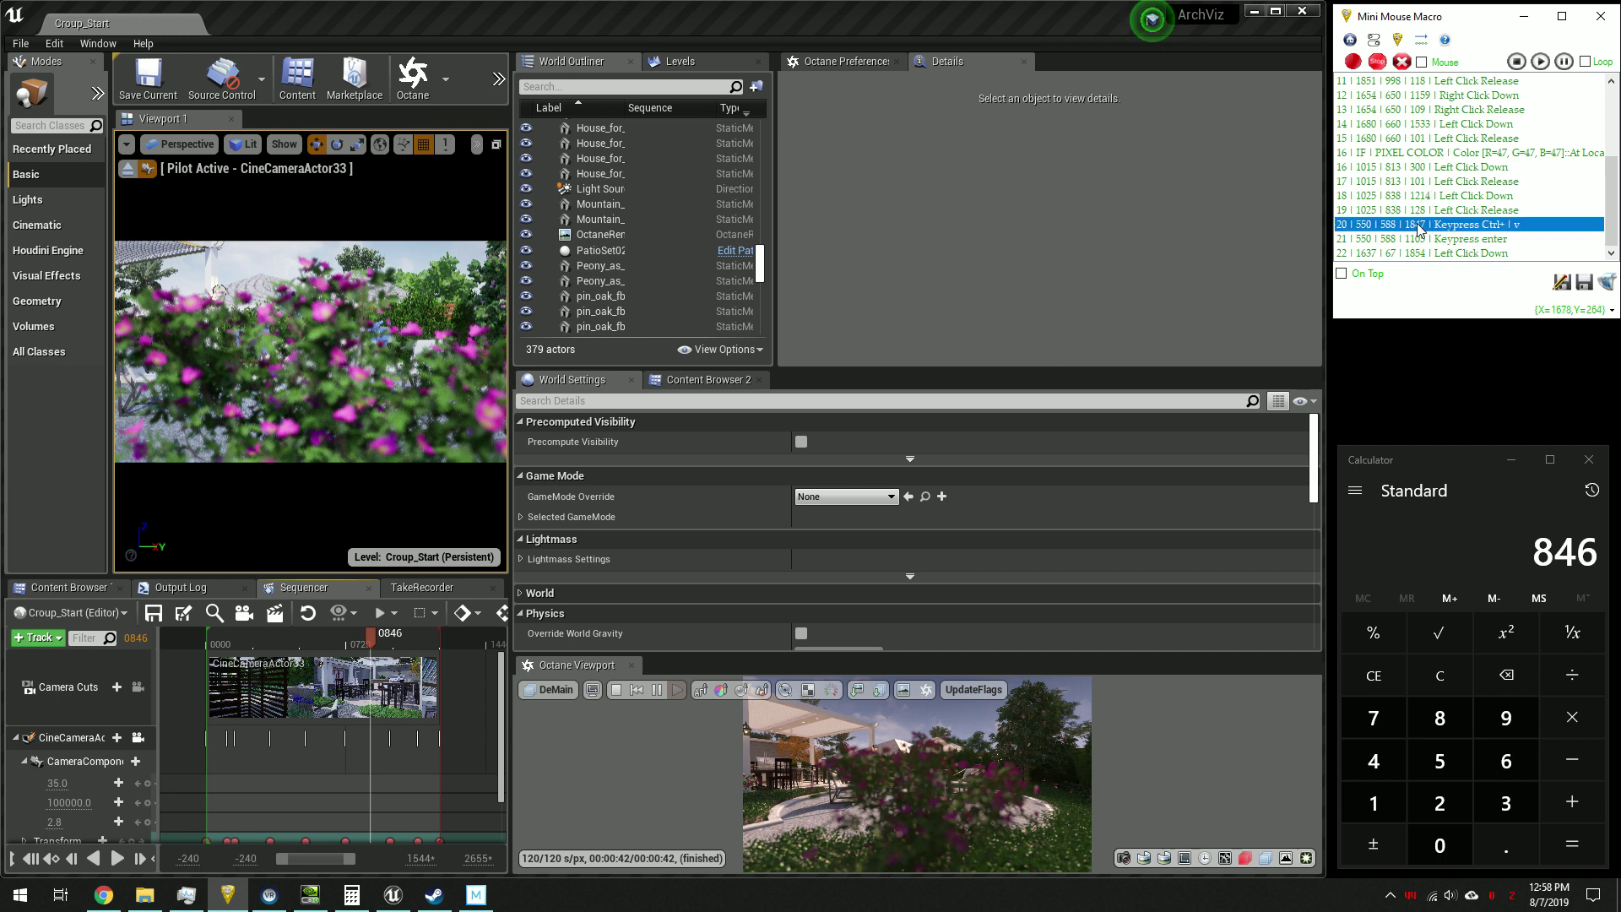
double_click(1417, 224)
text(1)
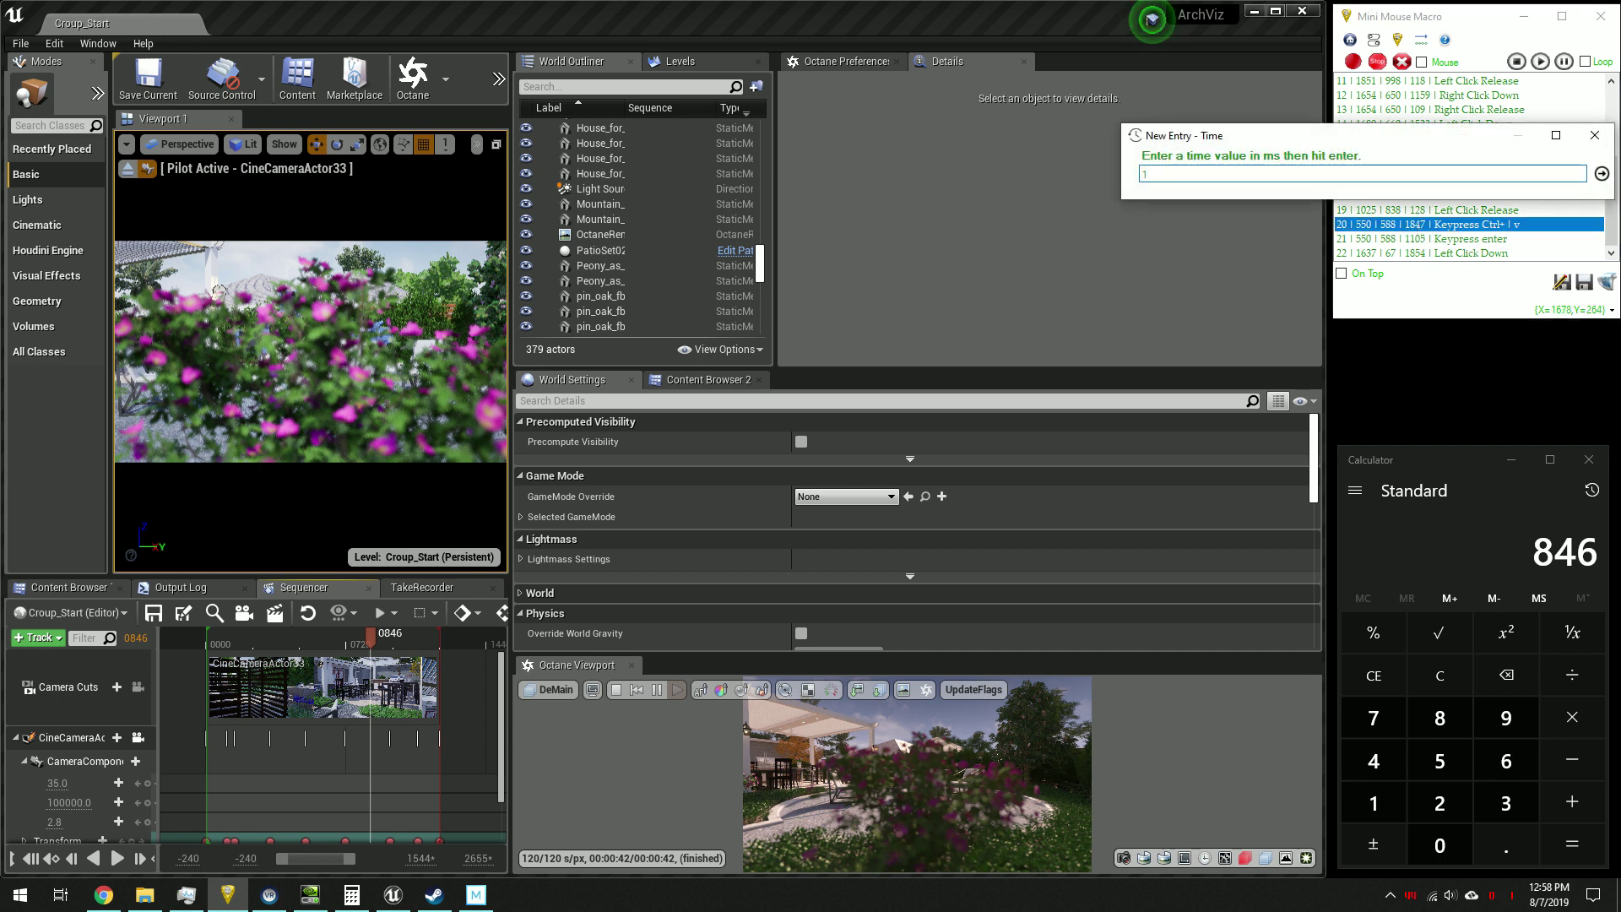
text(800)
key(Return)
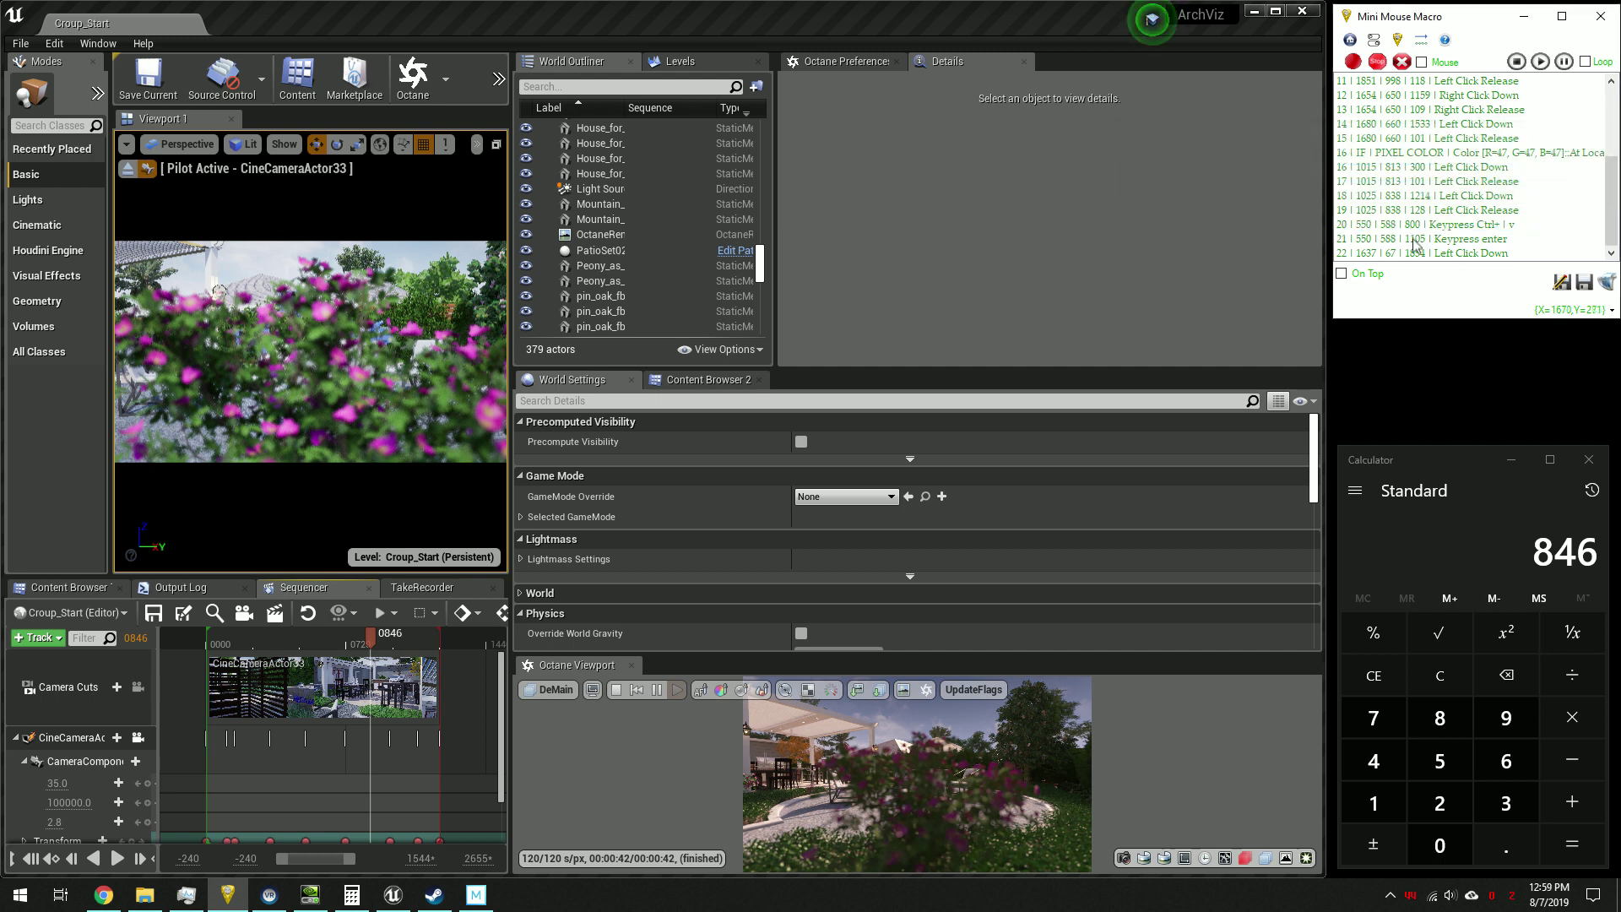
Set the time of the Keypress enter entry, macro row 21, to 500 ms
right_click(1411, 225)
click(1400, 223)
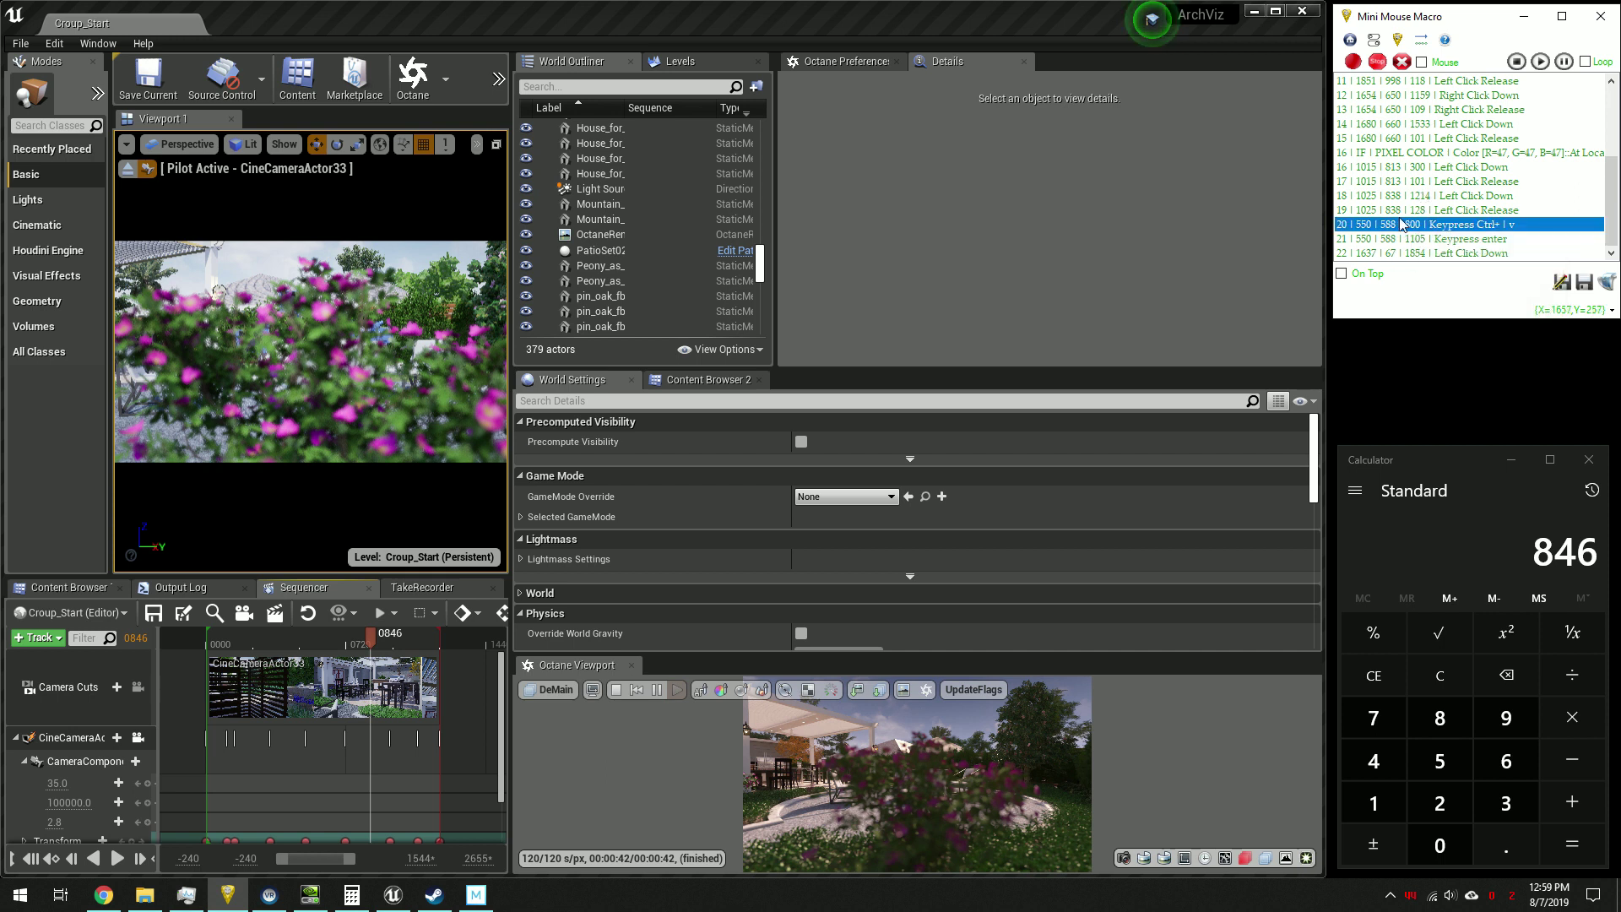
click(1413, 240)
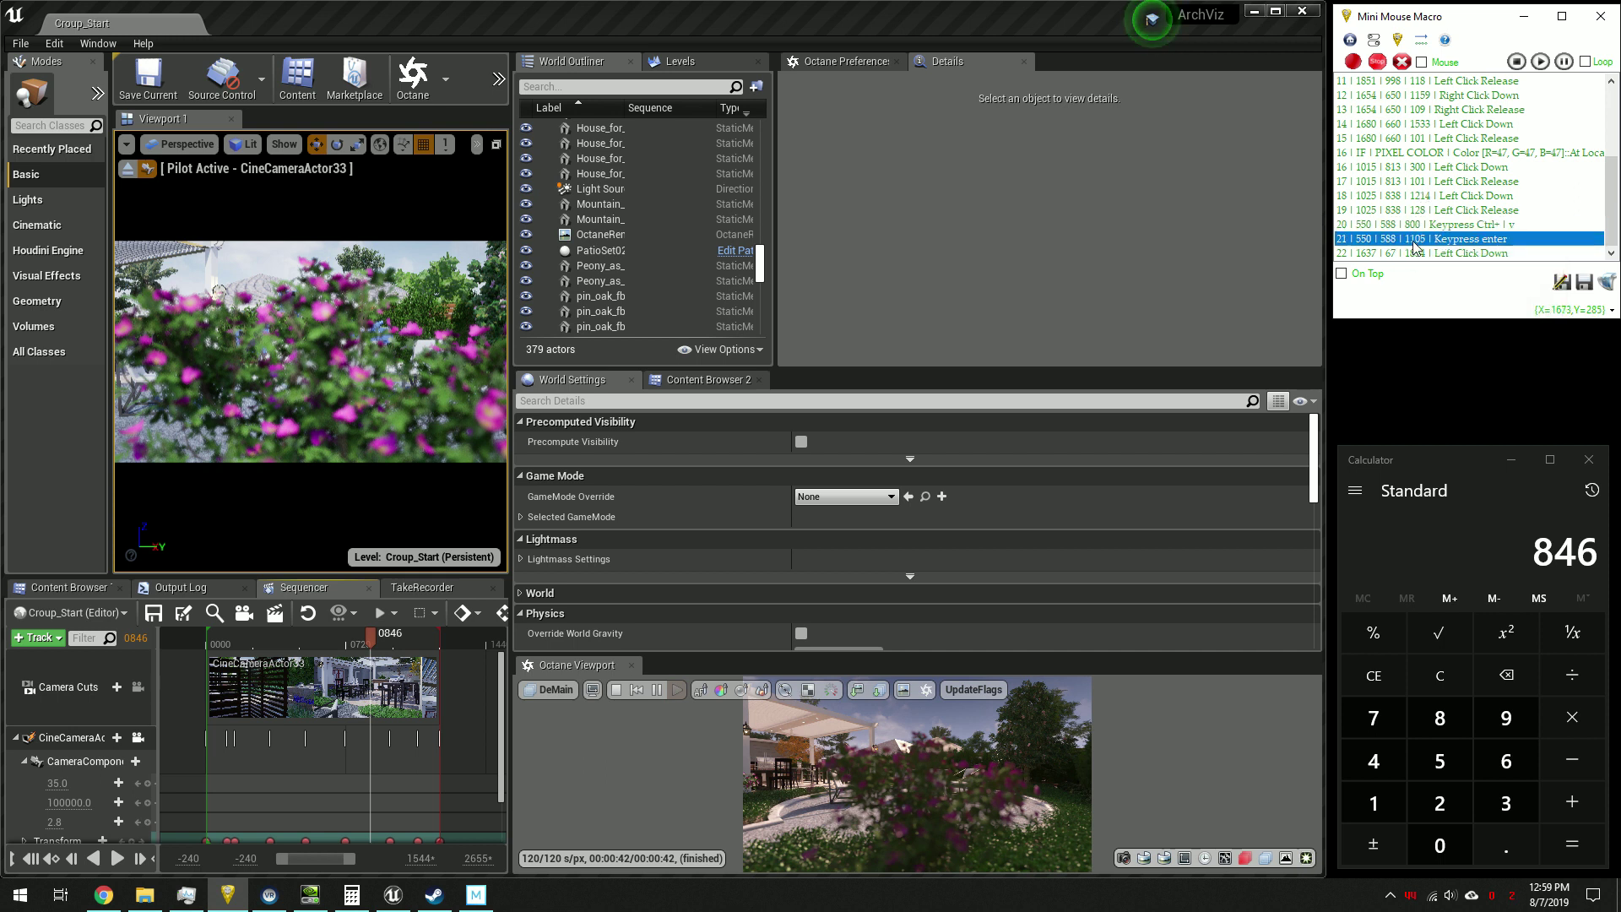
right_click(1413, 242)
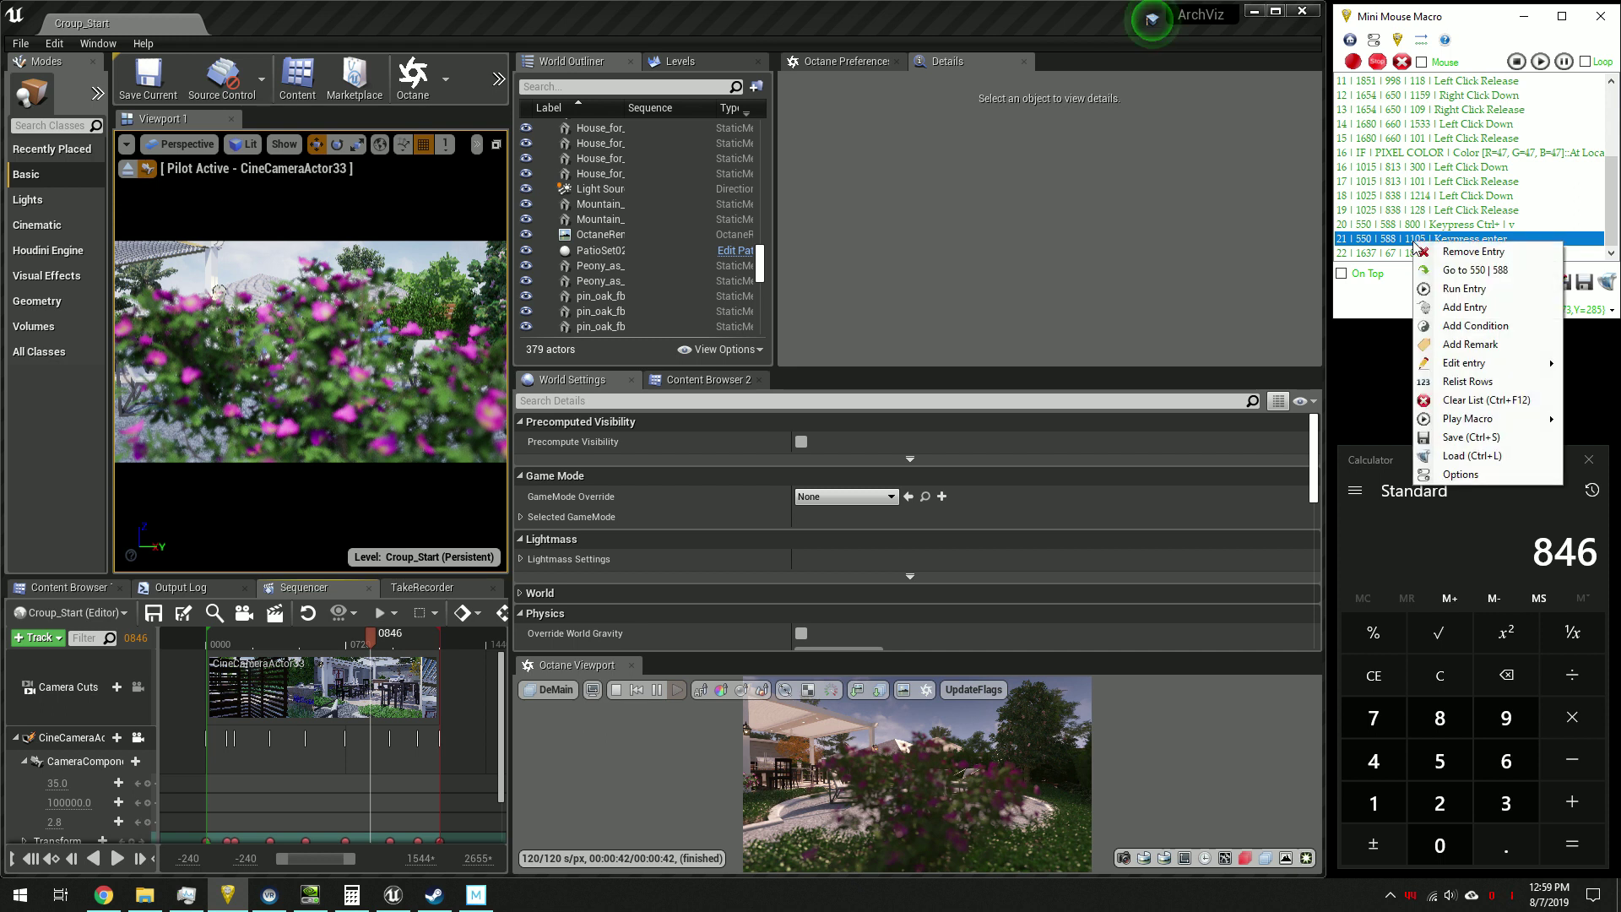
click(1400, 241)
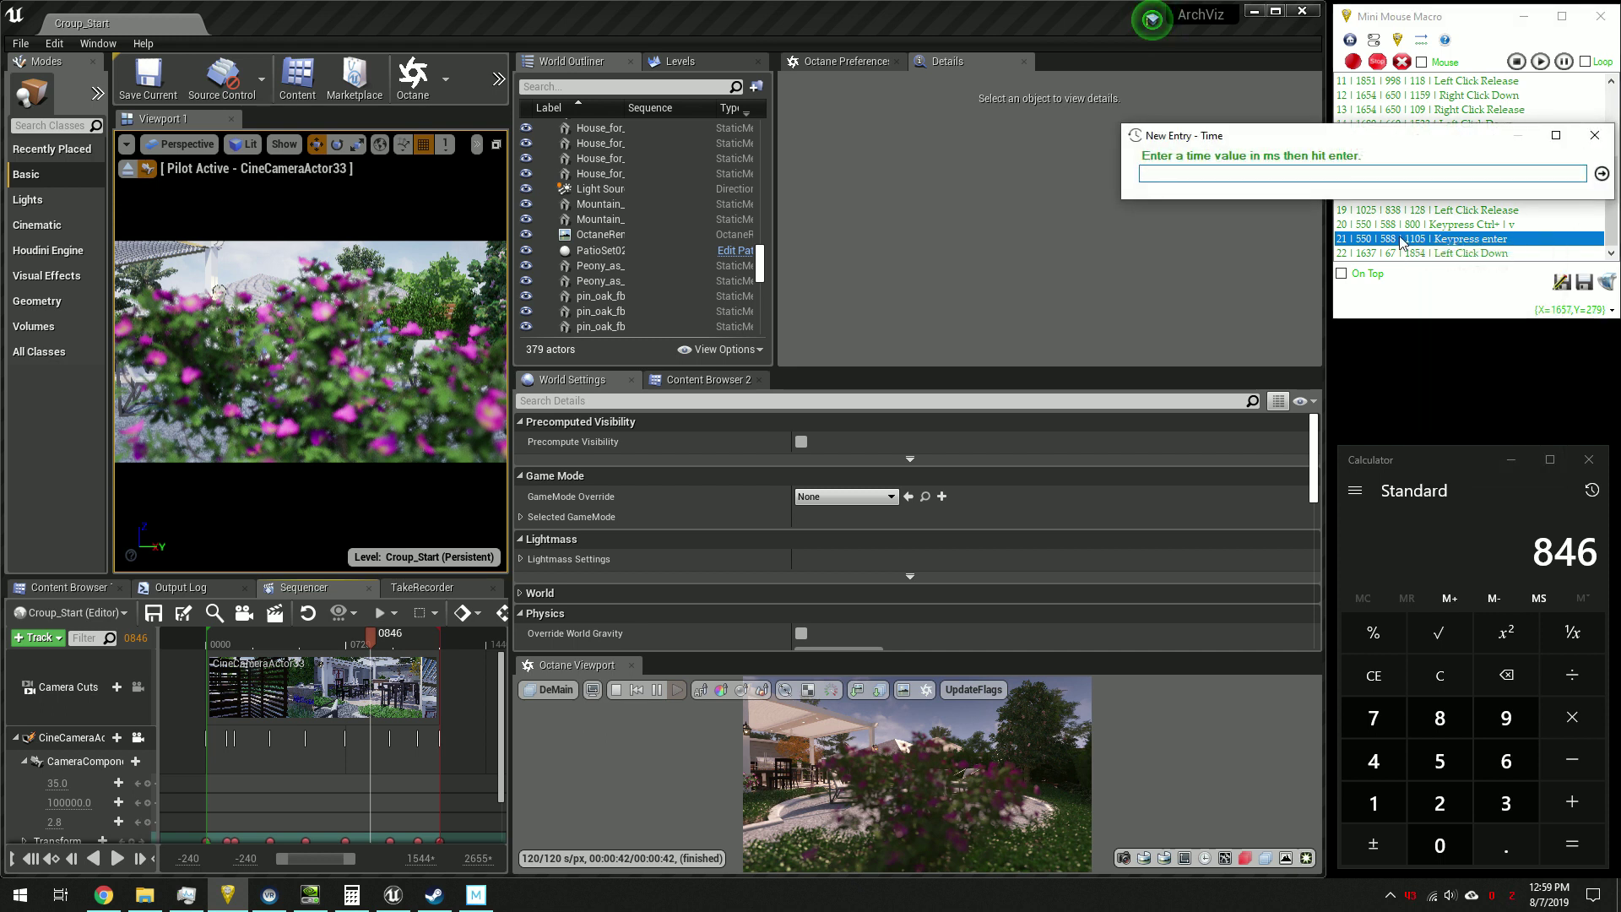
text(50)
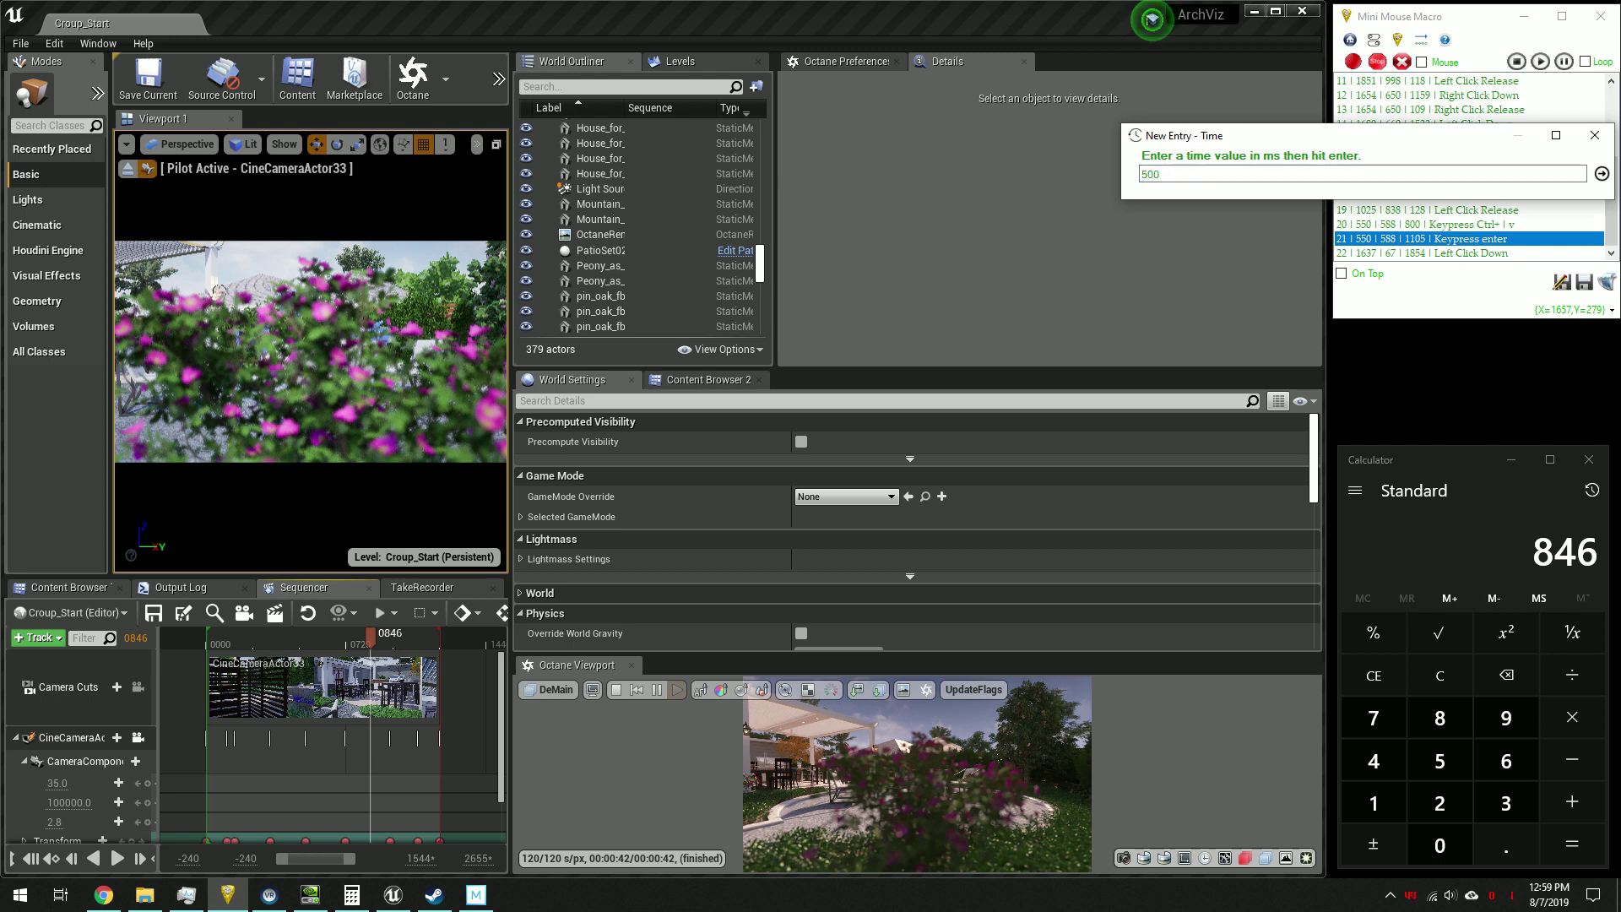
text(0)
key(Return)
Set the time of the final Left Click Down entry at 1637, 67 to 500 ms
right_click(1412, 254)
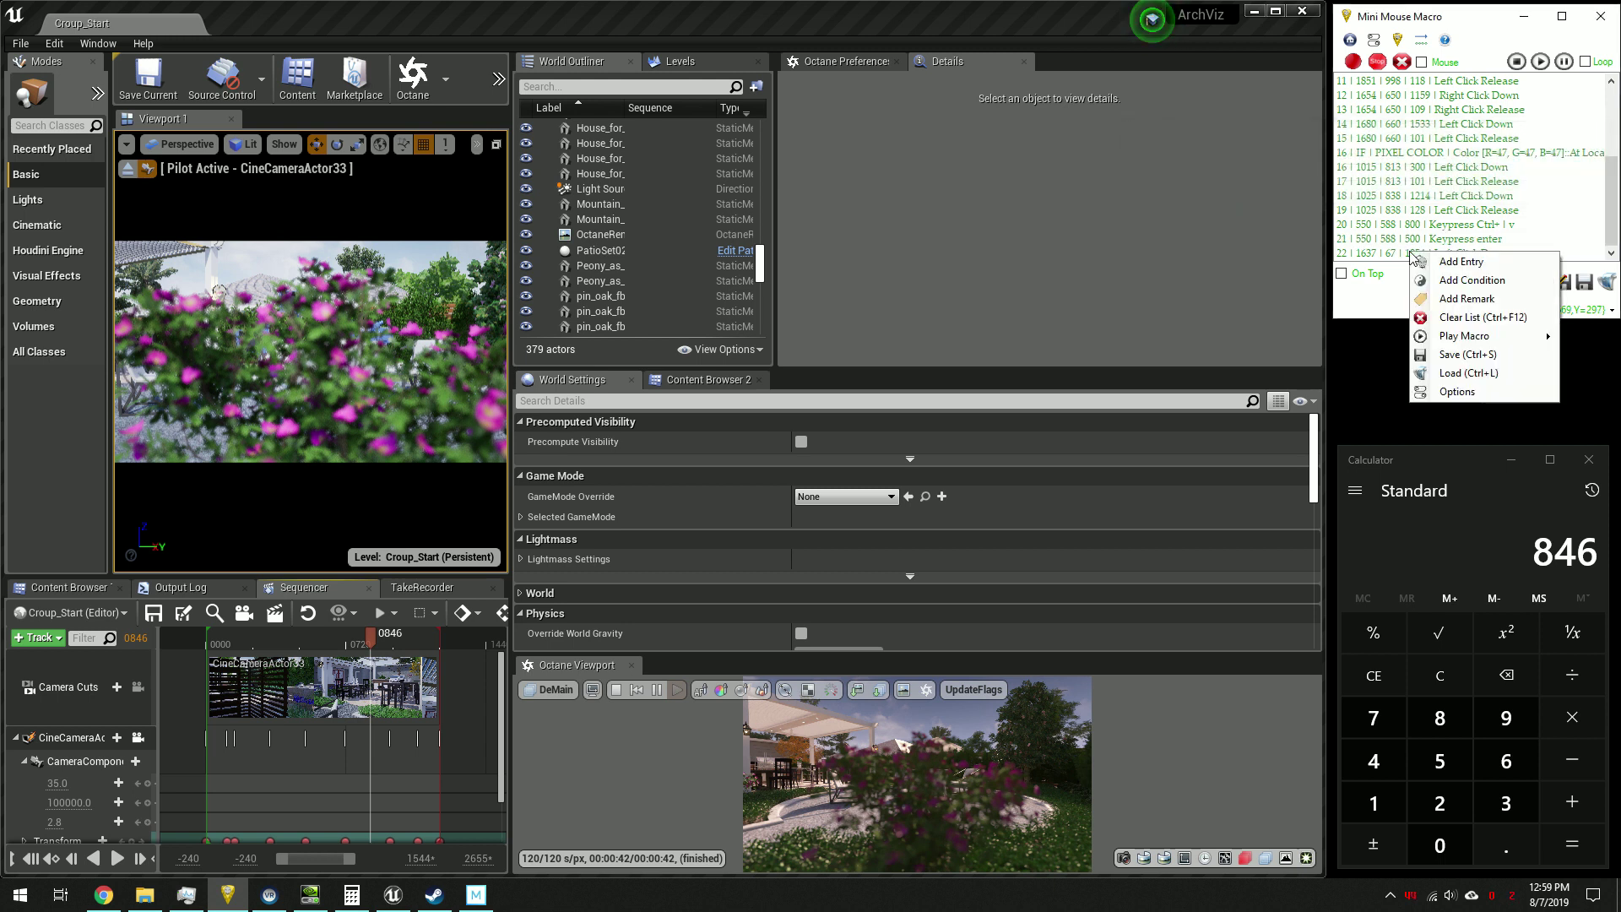
click(1367, 253)
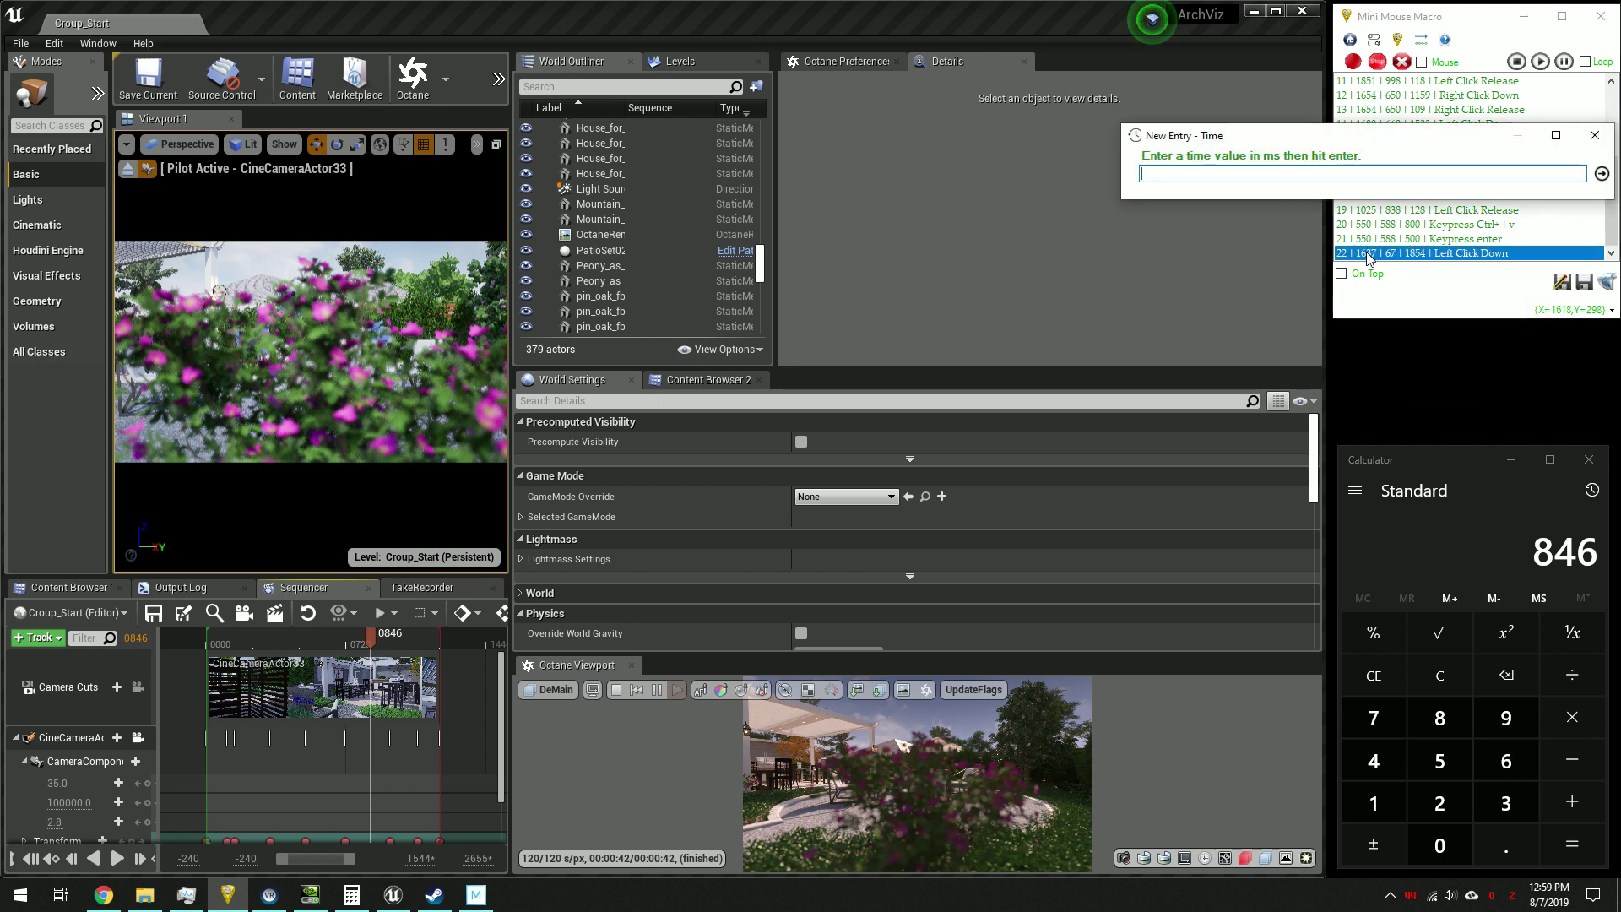
text(500)
key(Return)
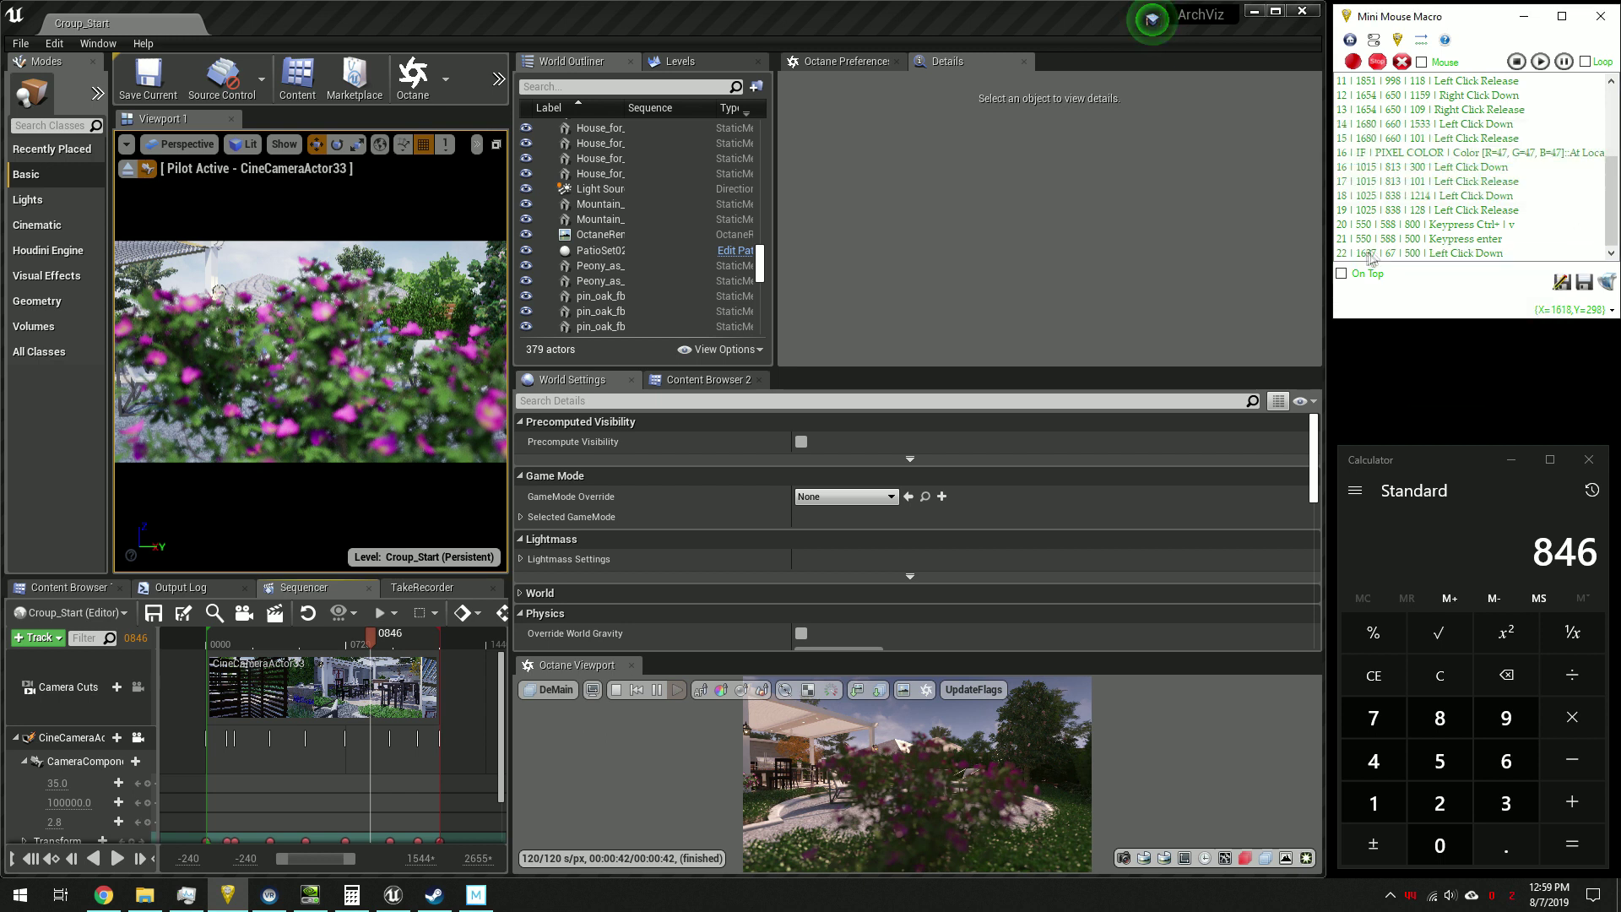
Relist the macro rows so that the added IF Pixel Color condition and the following entries are renumbered in sequence
scroll(1404, 219, up, 1)
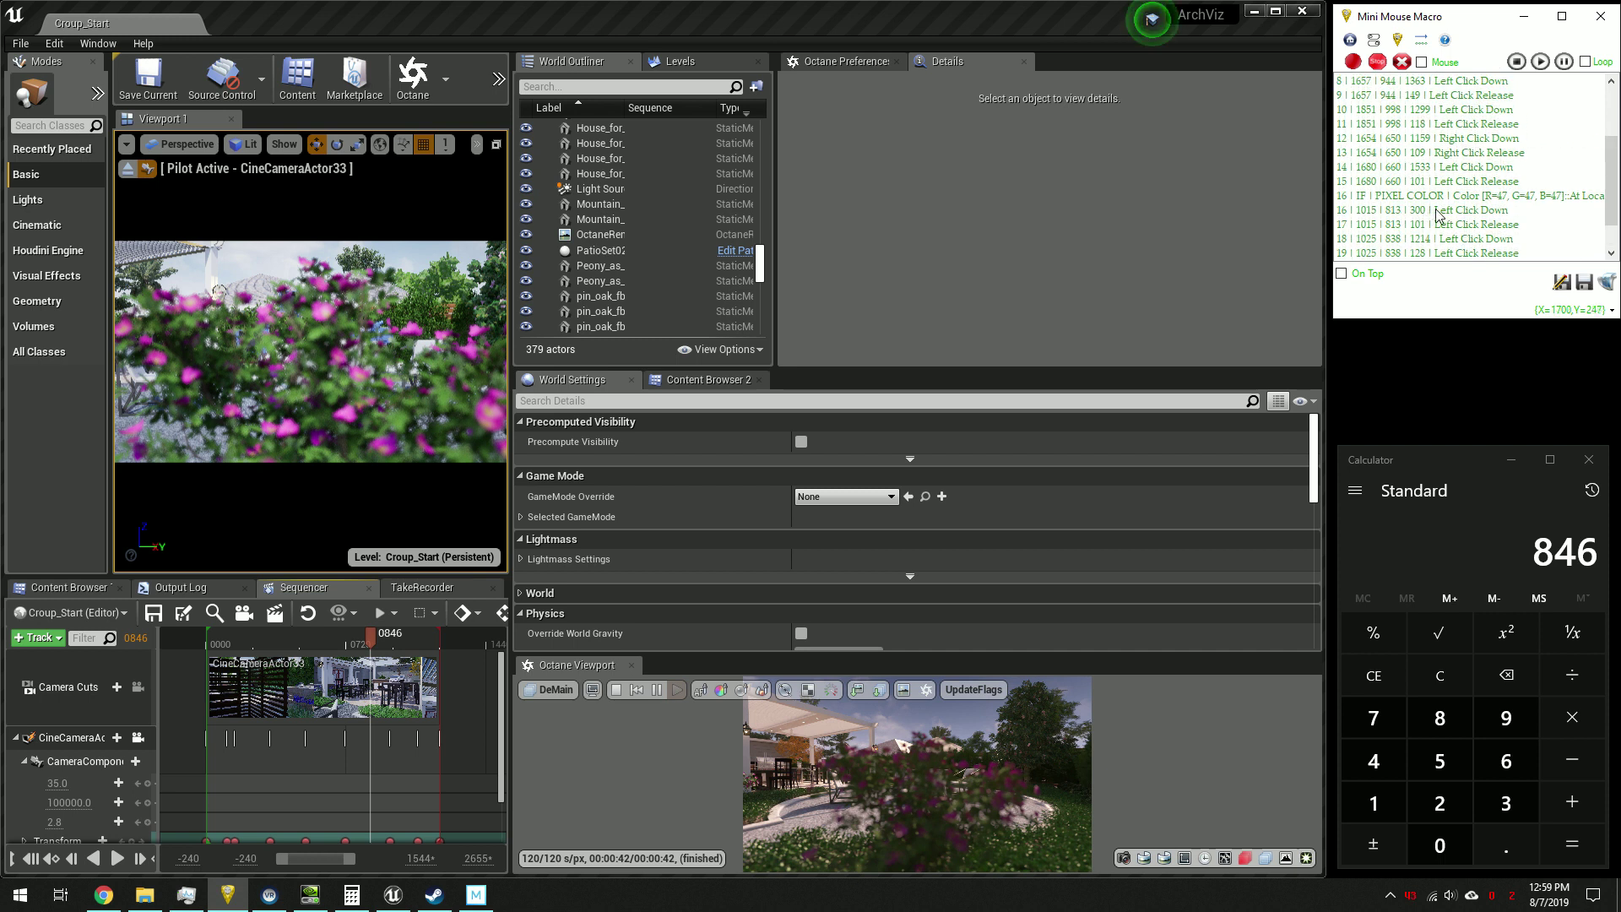
scroll(1431, 211, up, 1)
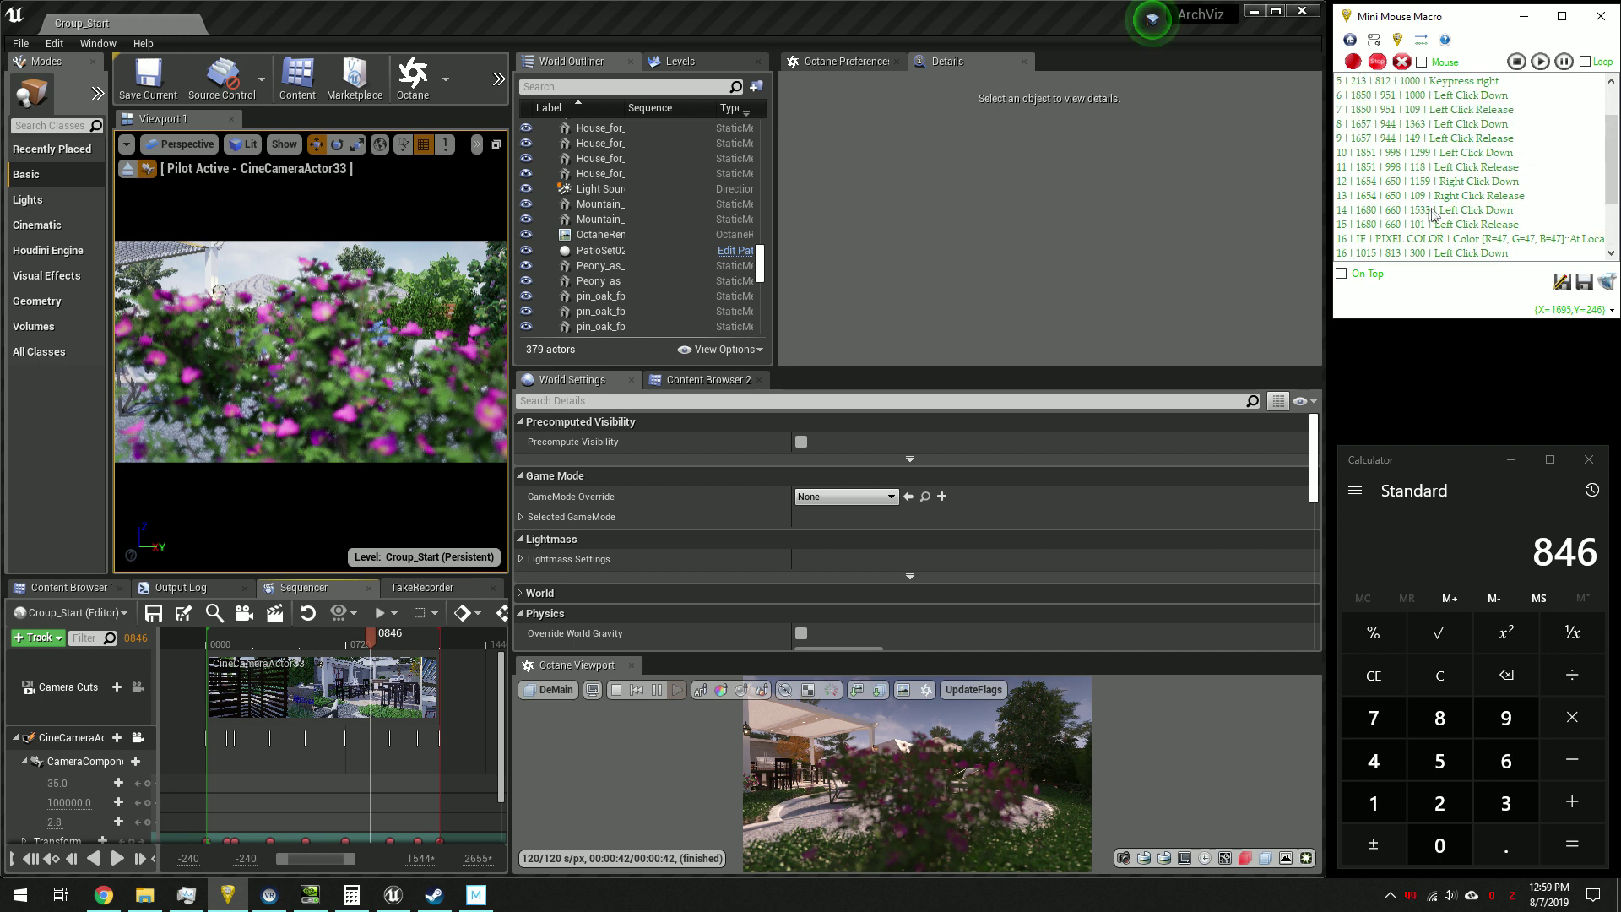
scroll(1350, 187, down, 1)
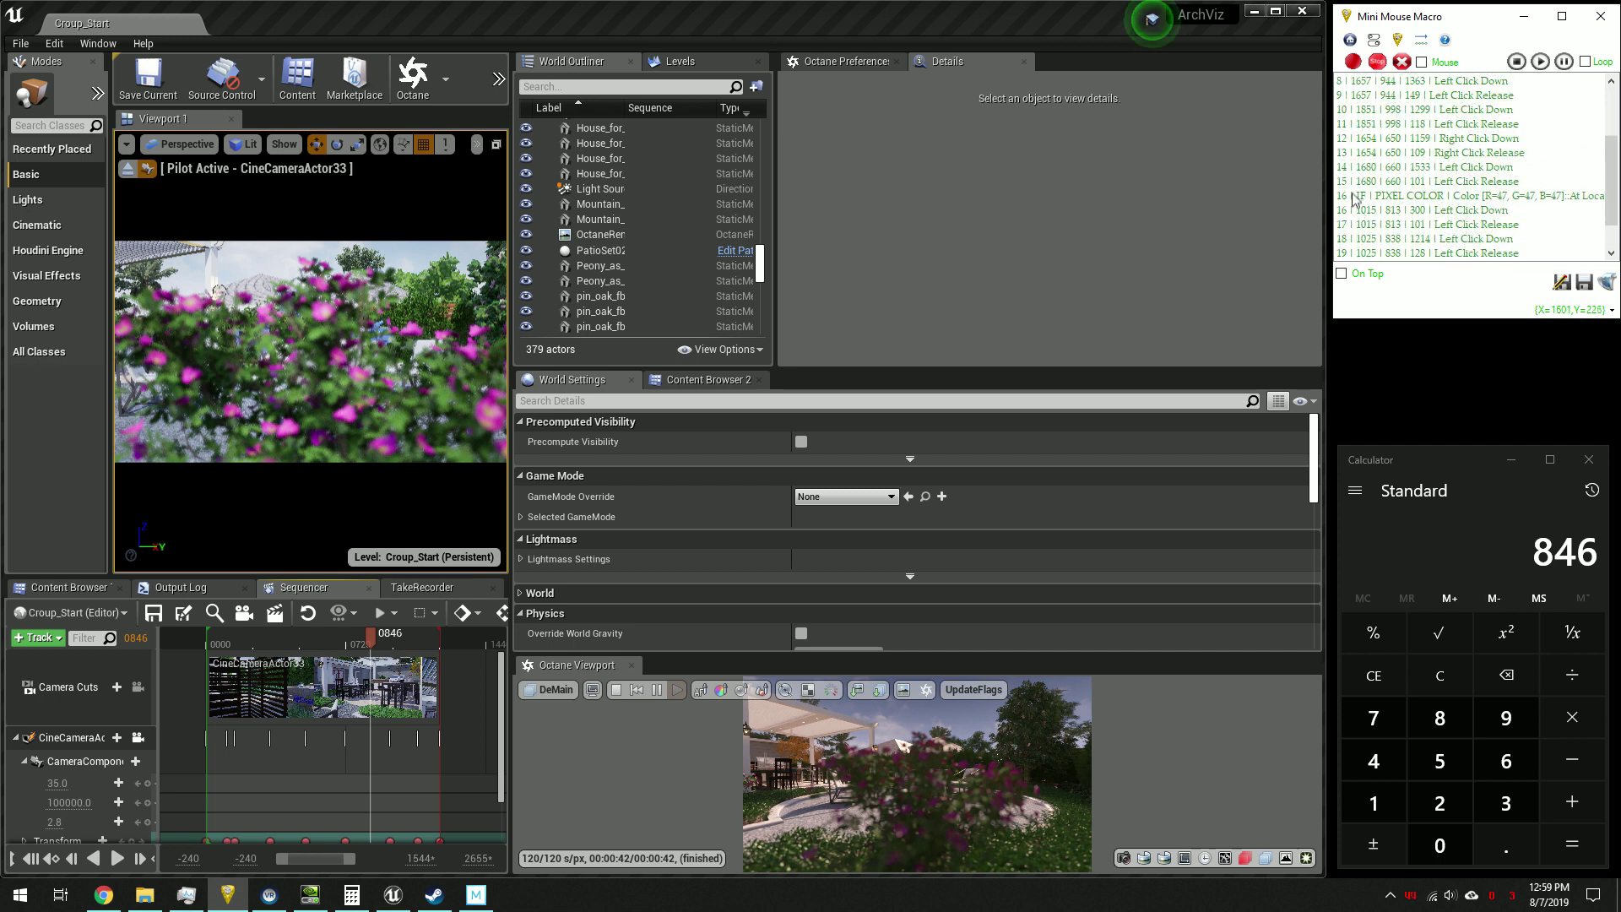
right_click(1372, 196)
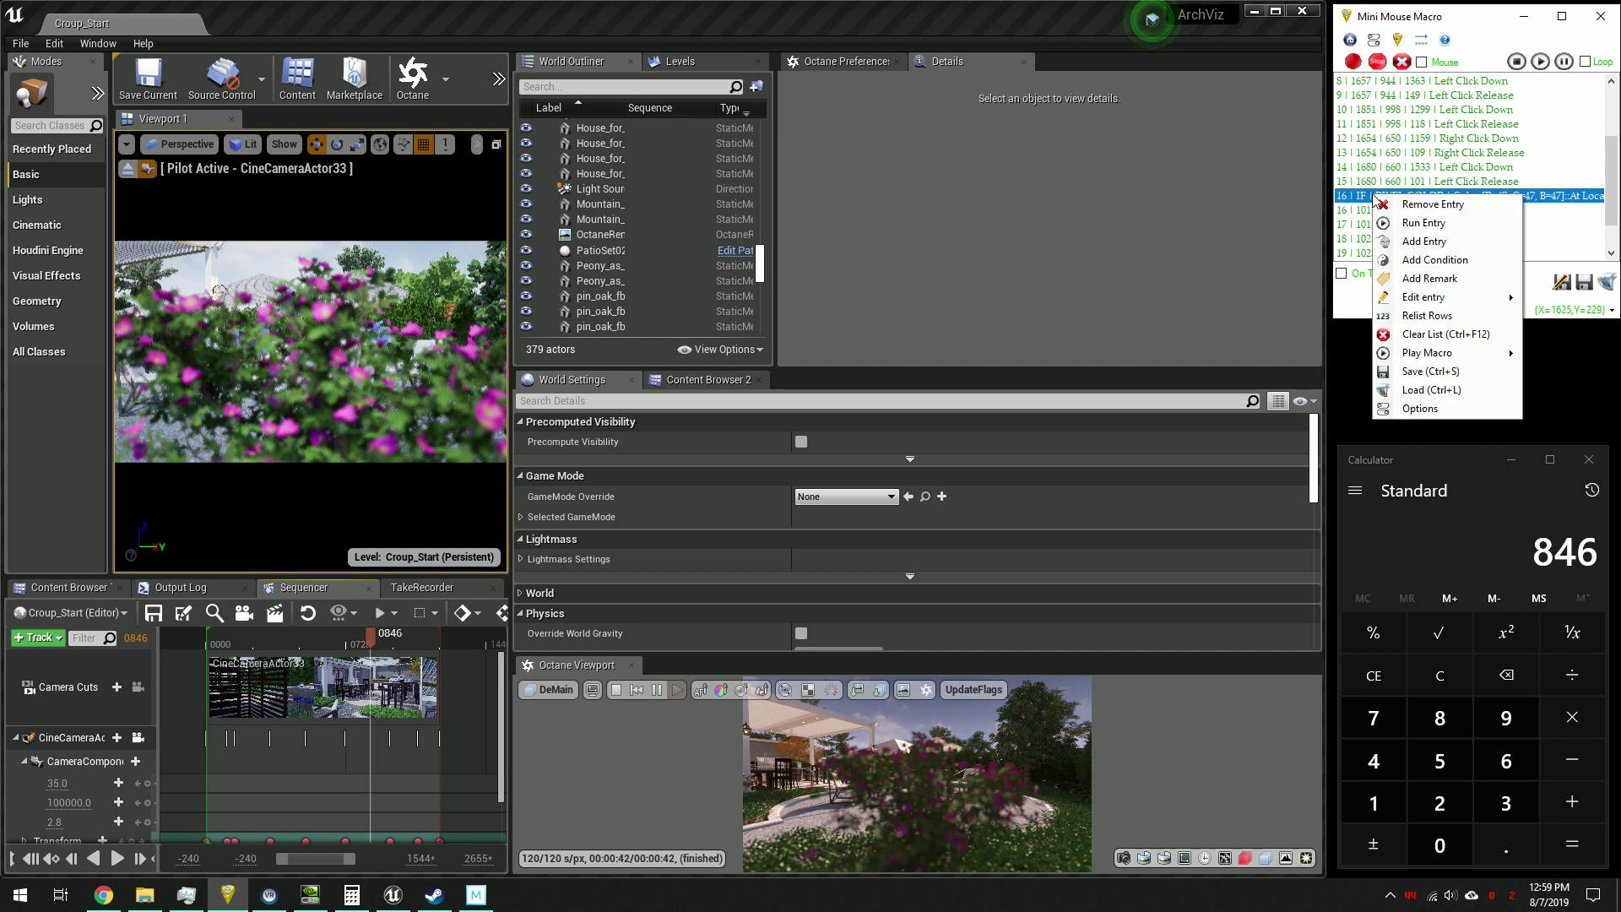
mouse_move(1467, 302)
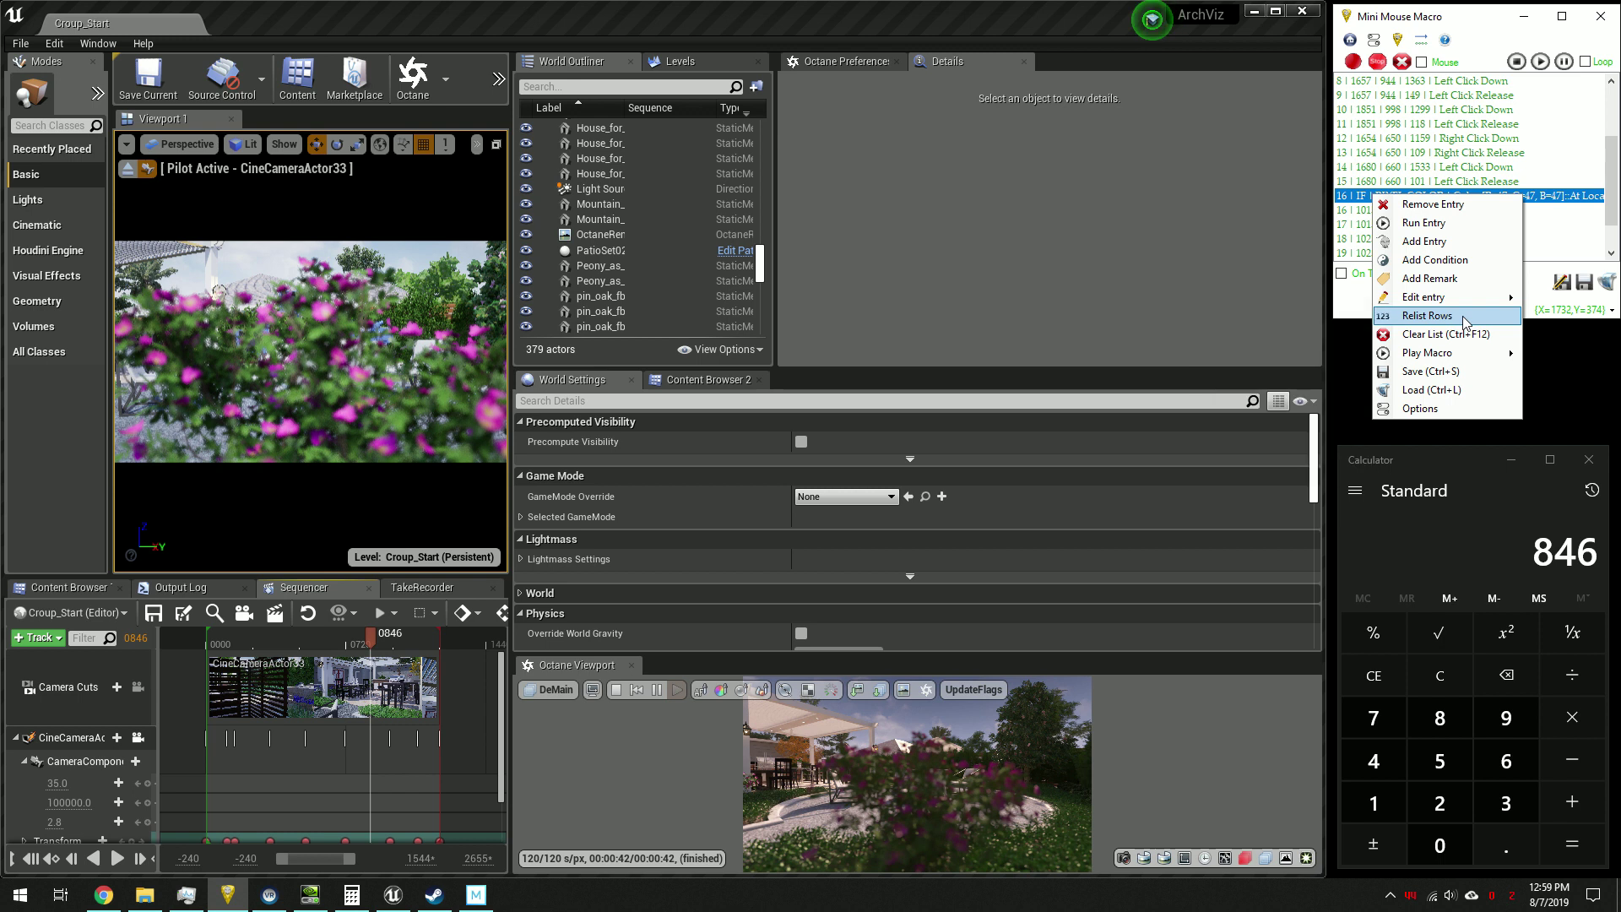
click(1463, 315)
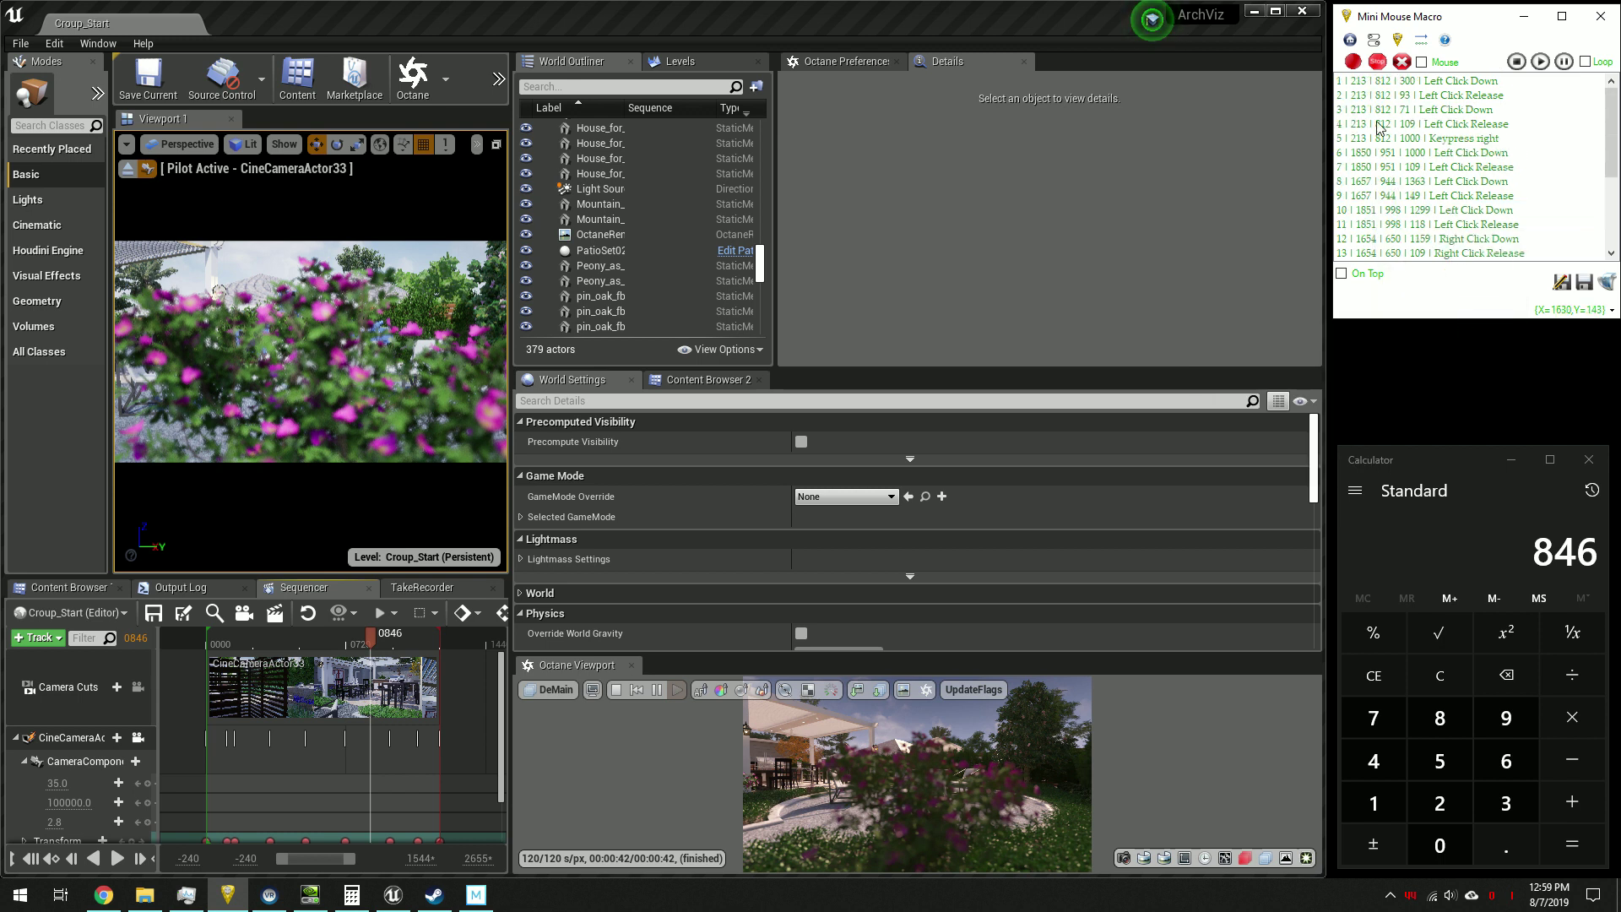
Play the macro to advance the sequence by one frame and add 1 to the frame number in the calculator
scroll(1381, 127, down, 3)
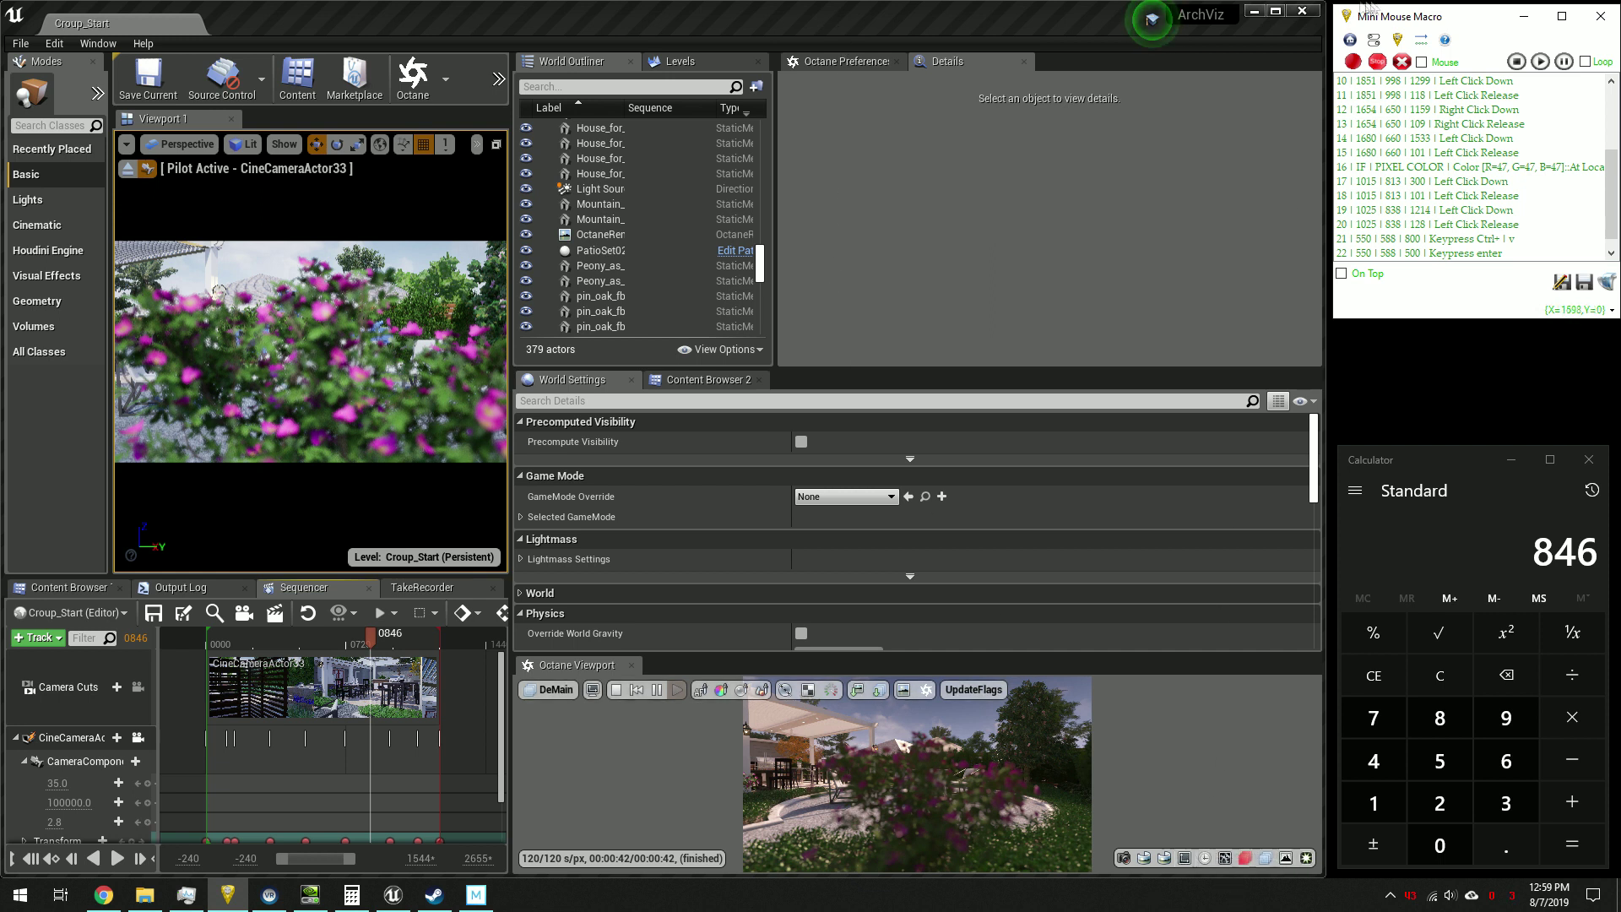
click(1537, 66)
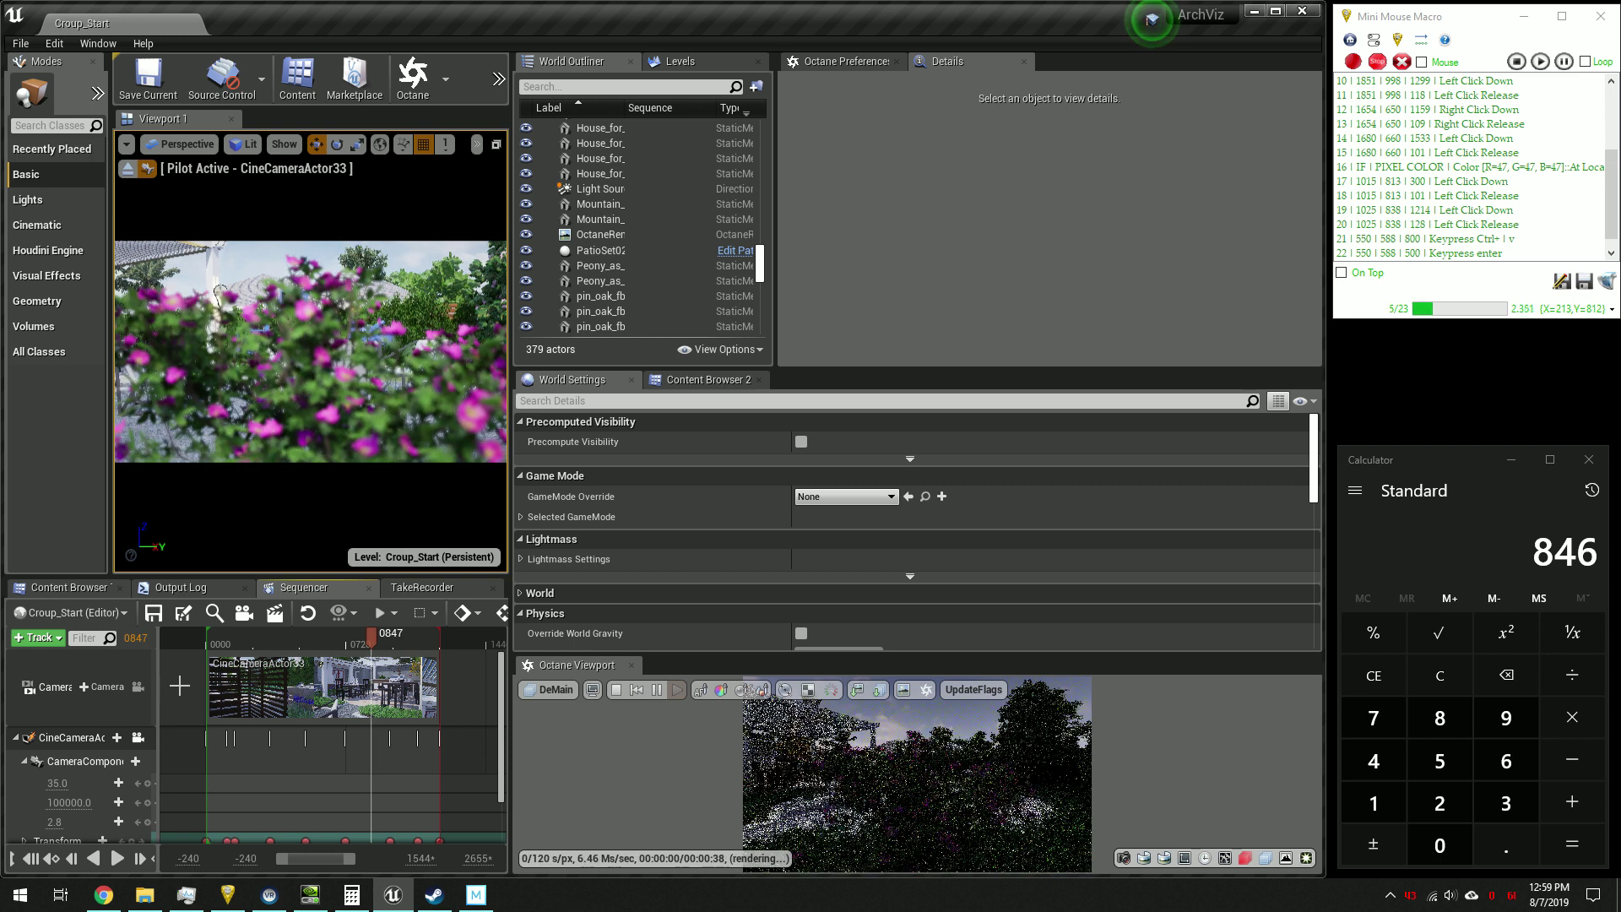
click(1562, 803)
click(1374, 803)
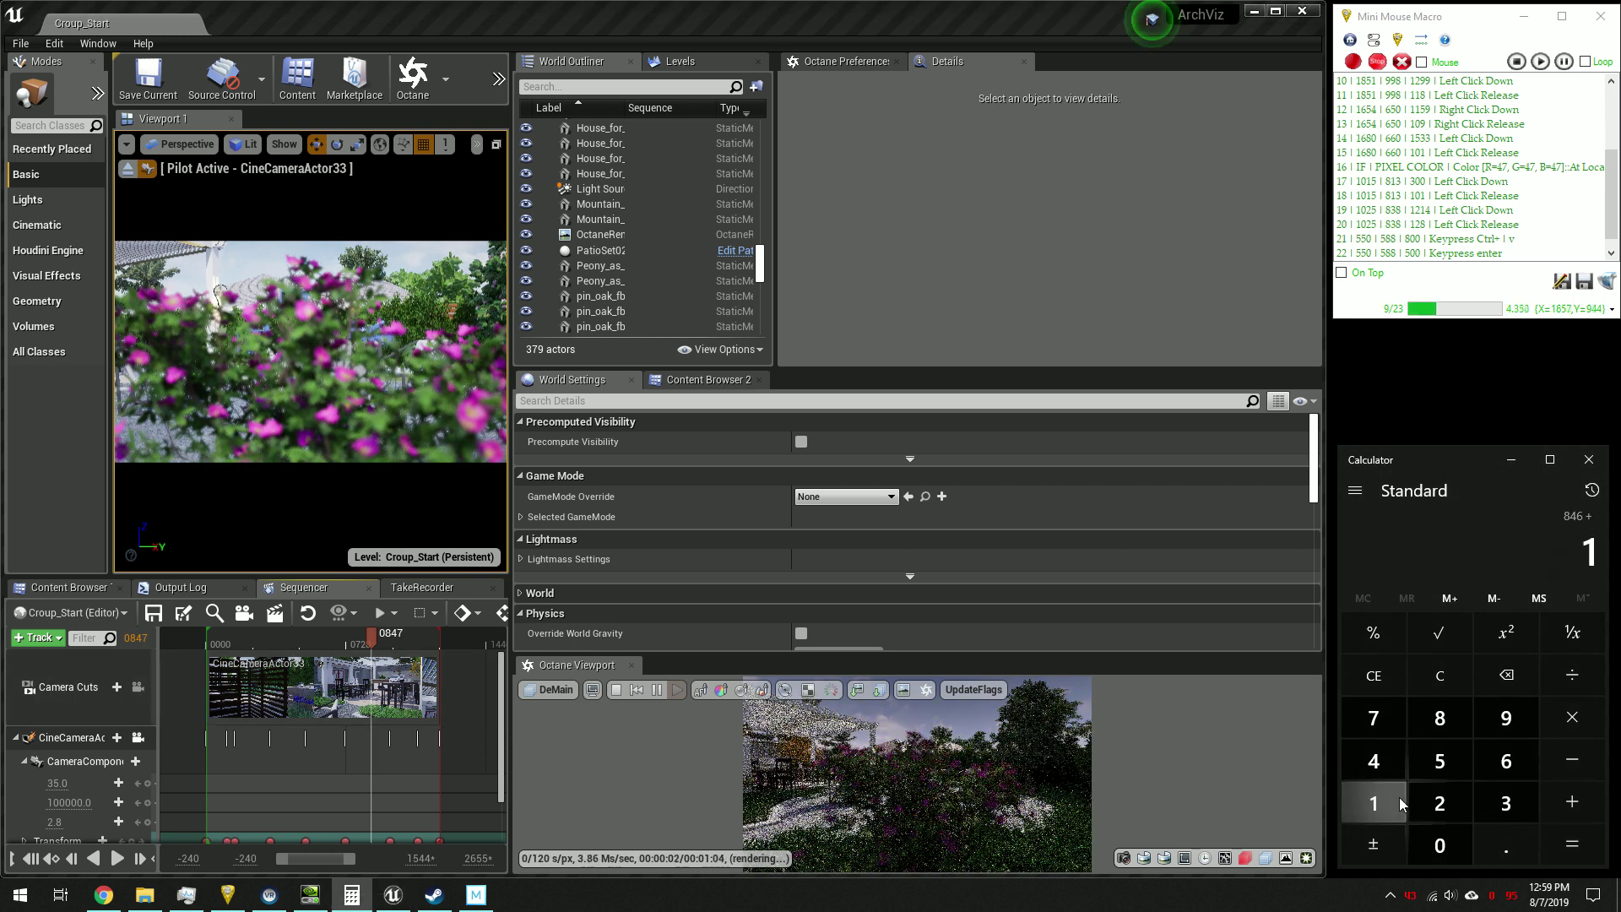
click(1562, 843)
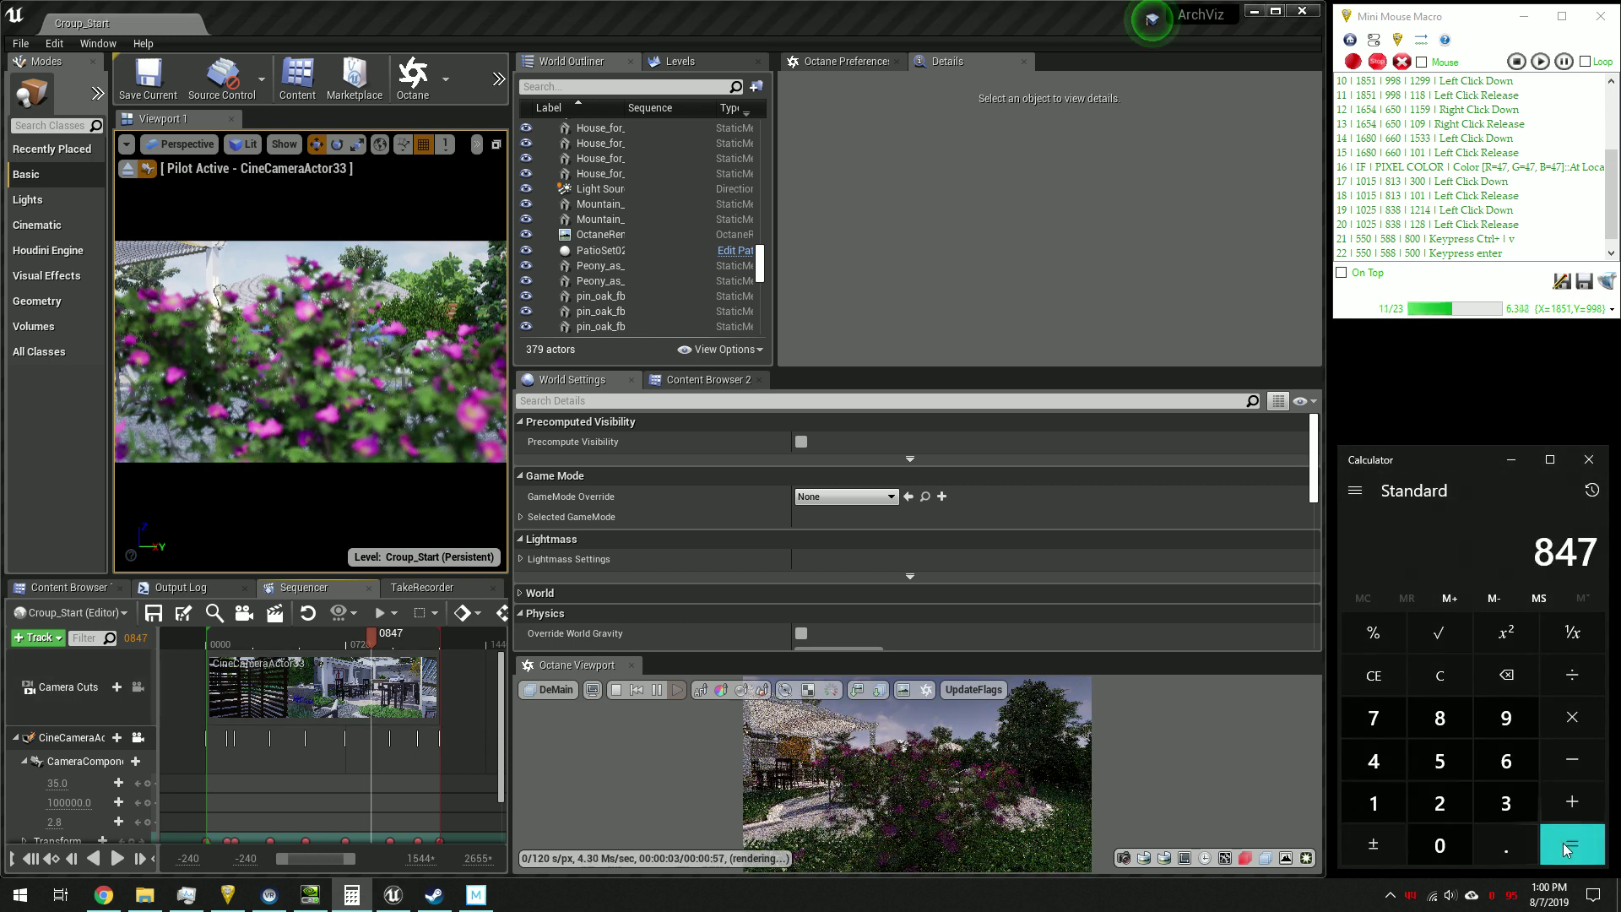
Copy the frame number 847 from the calculator and save the finished Octane render as an 8-bit PNG under that number
right_click(1396, 548)
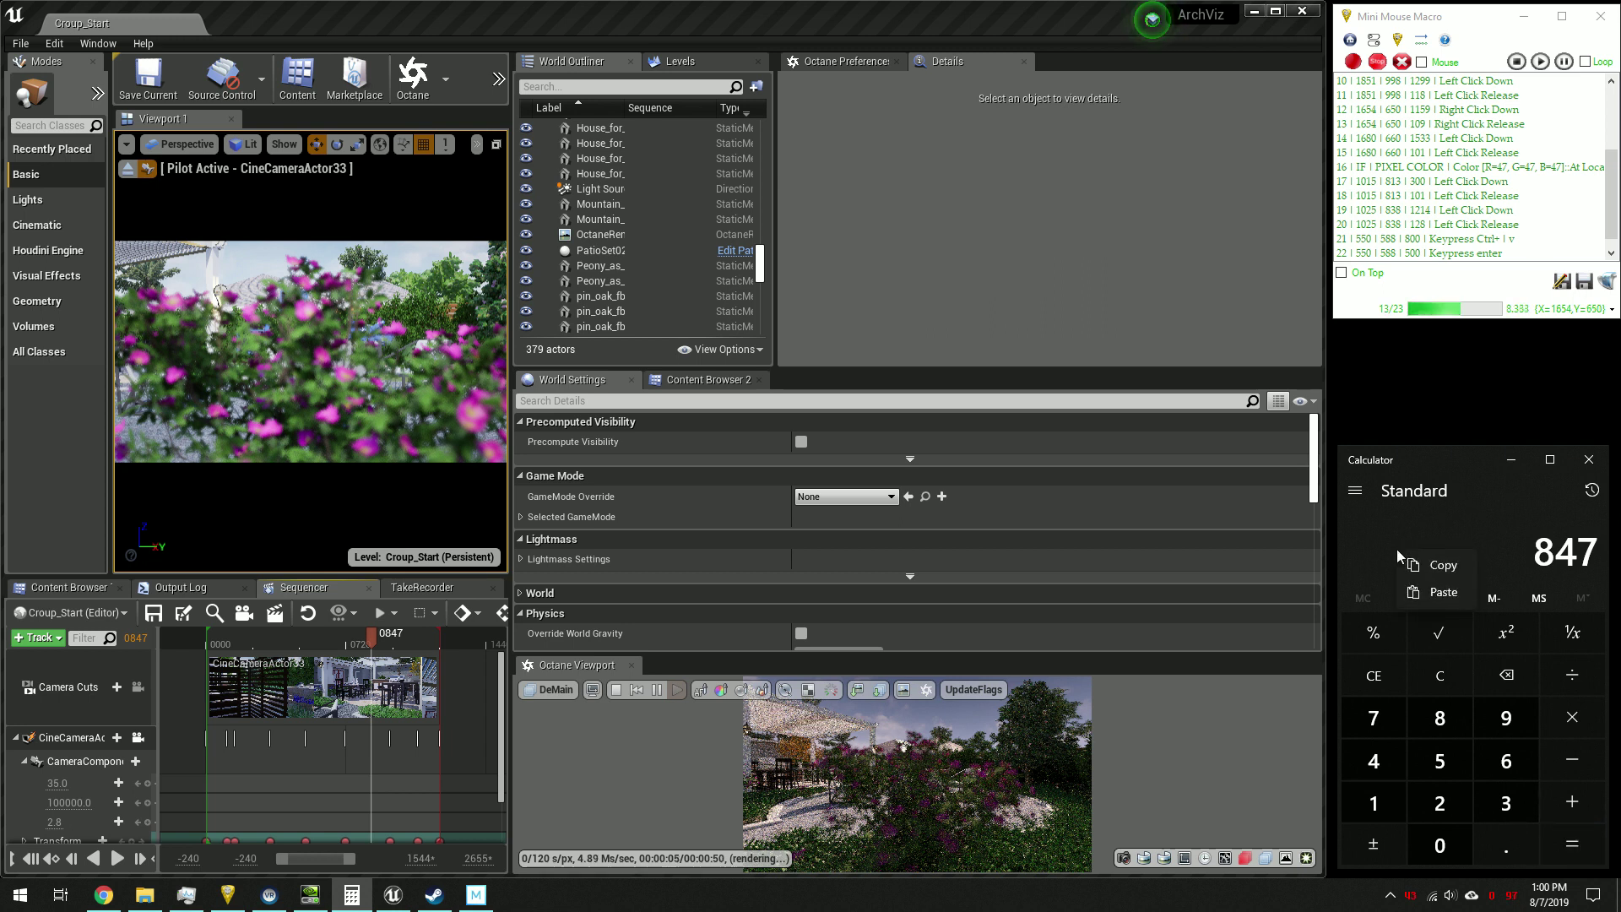
click(1418, 557)
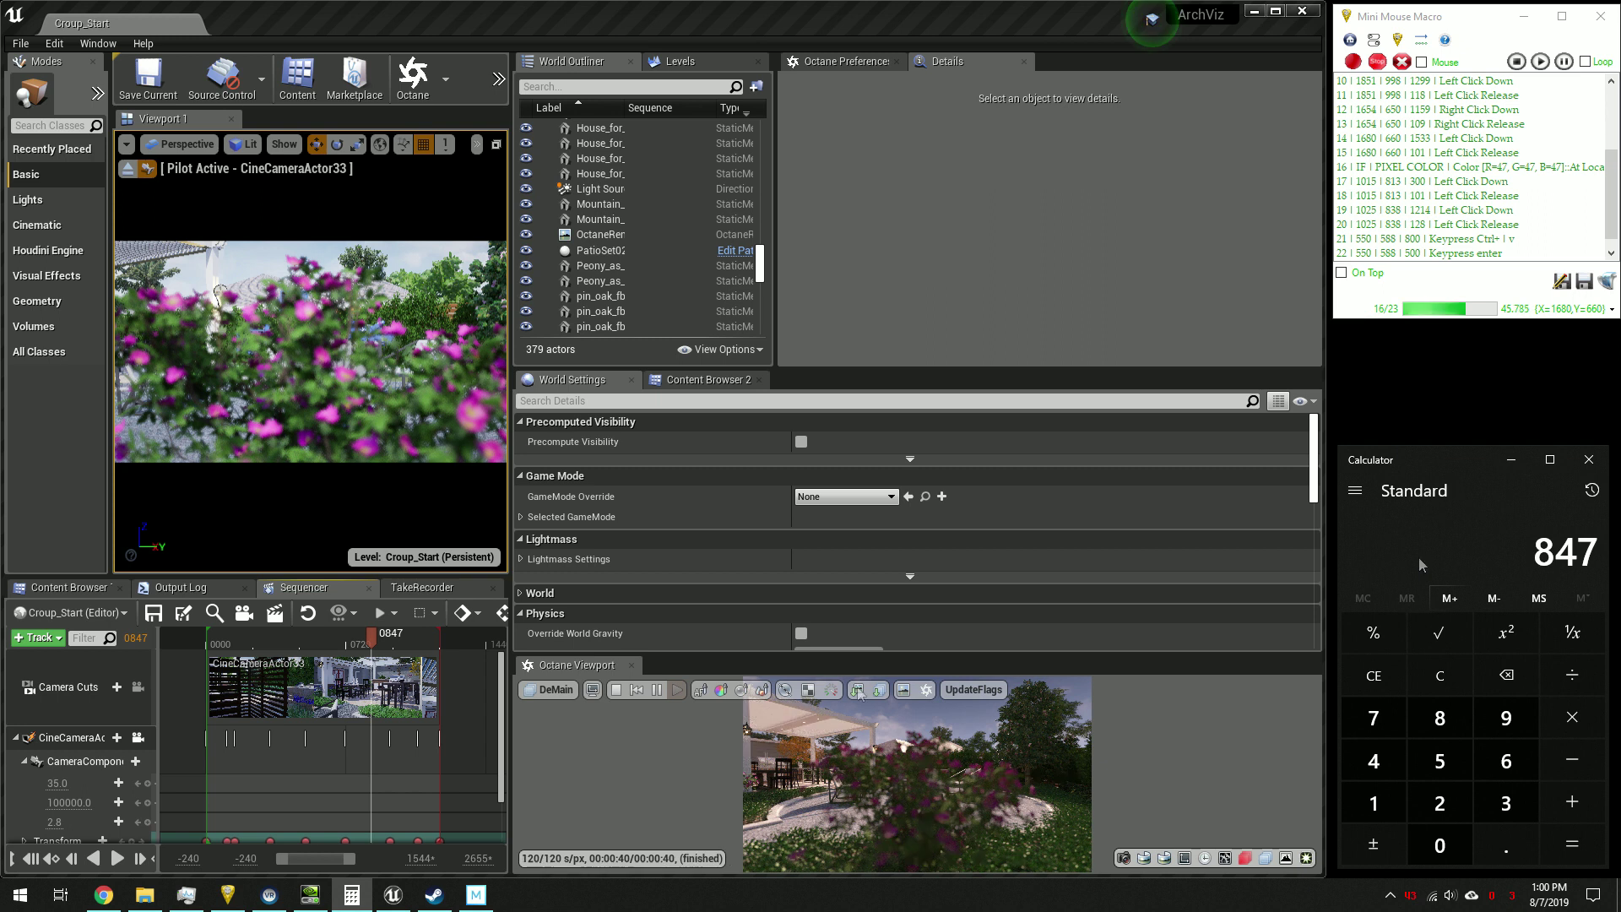
click(857, 688)
click(864, 707)
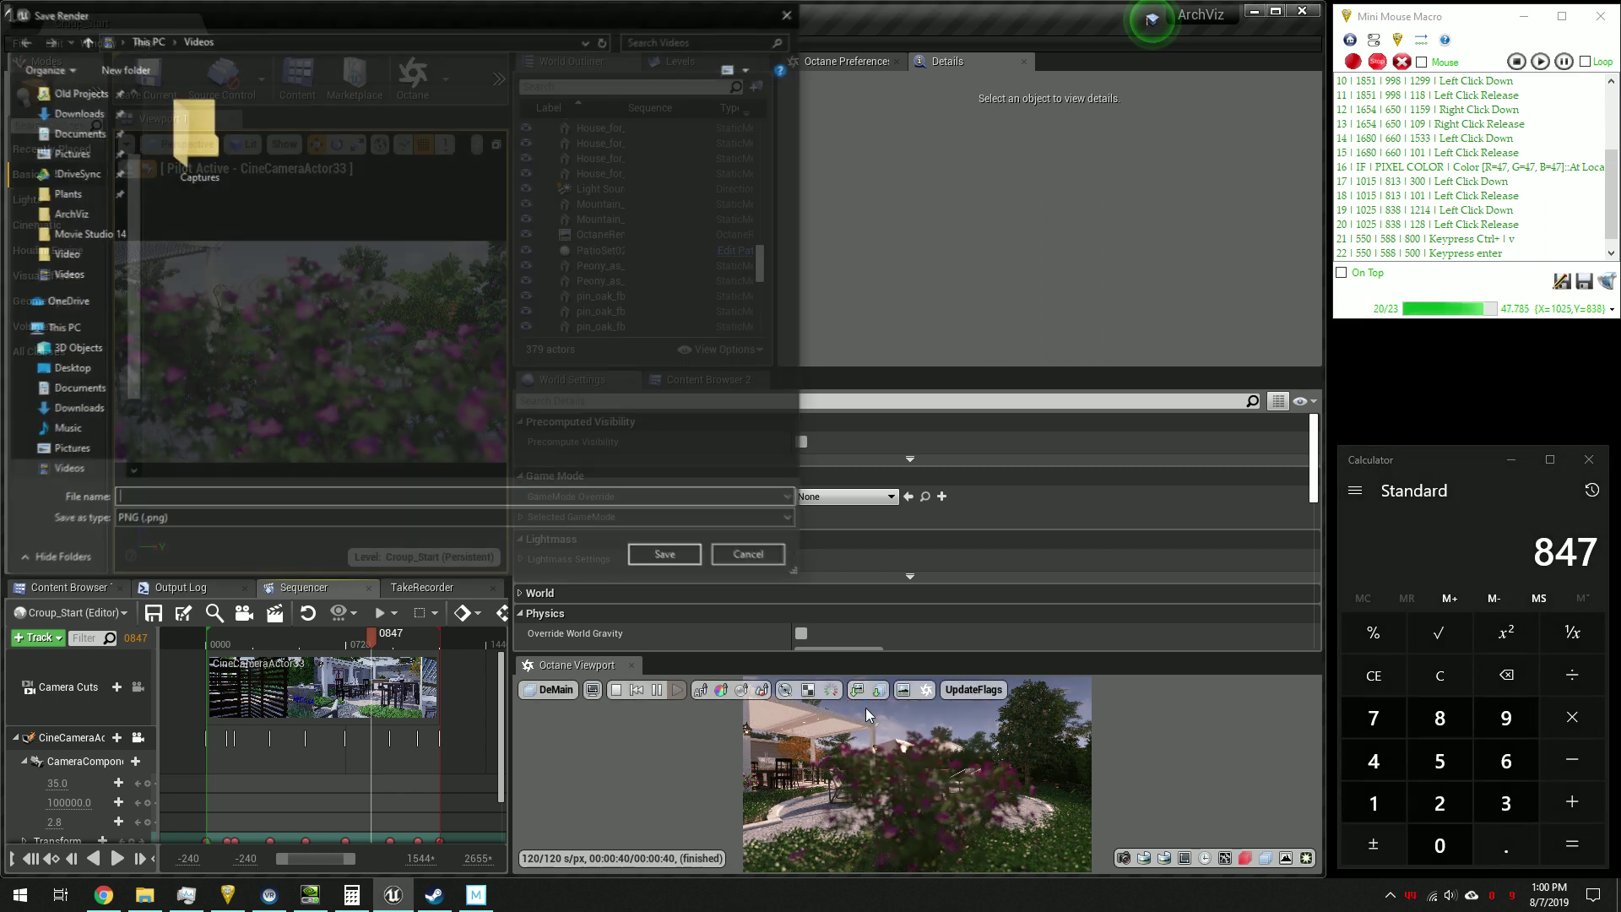
key(ctrl+v)
key(Return)
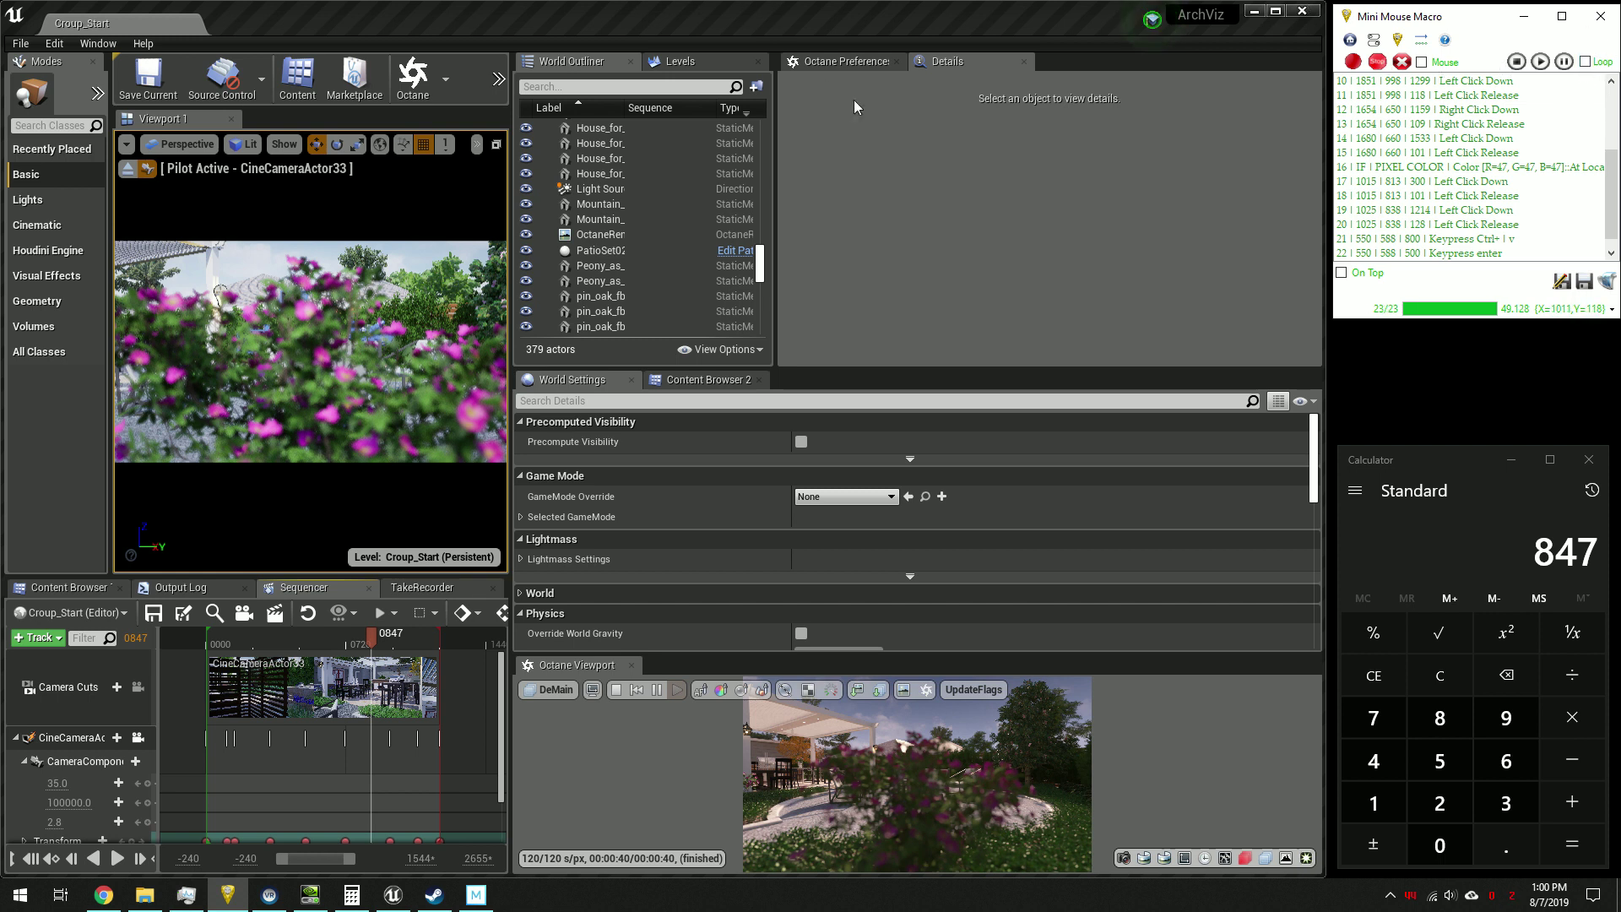
Enable looping and play the macro, saving the finished frame 848 render as an 8-bit PNG named with the copied number
click(1584, 64)
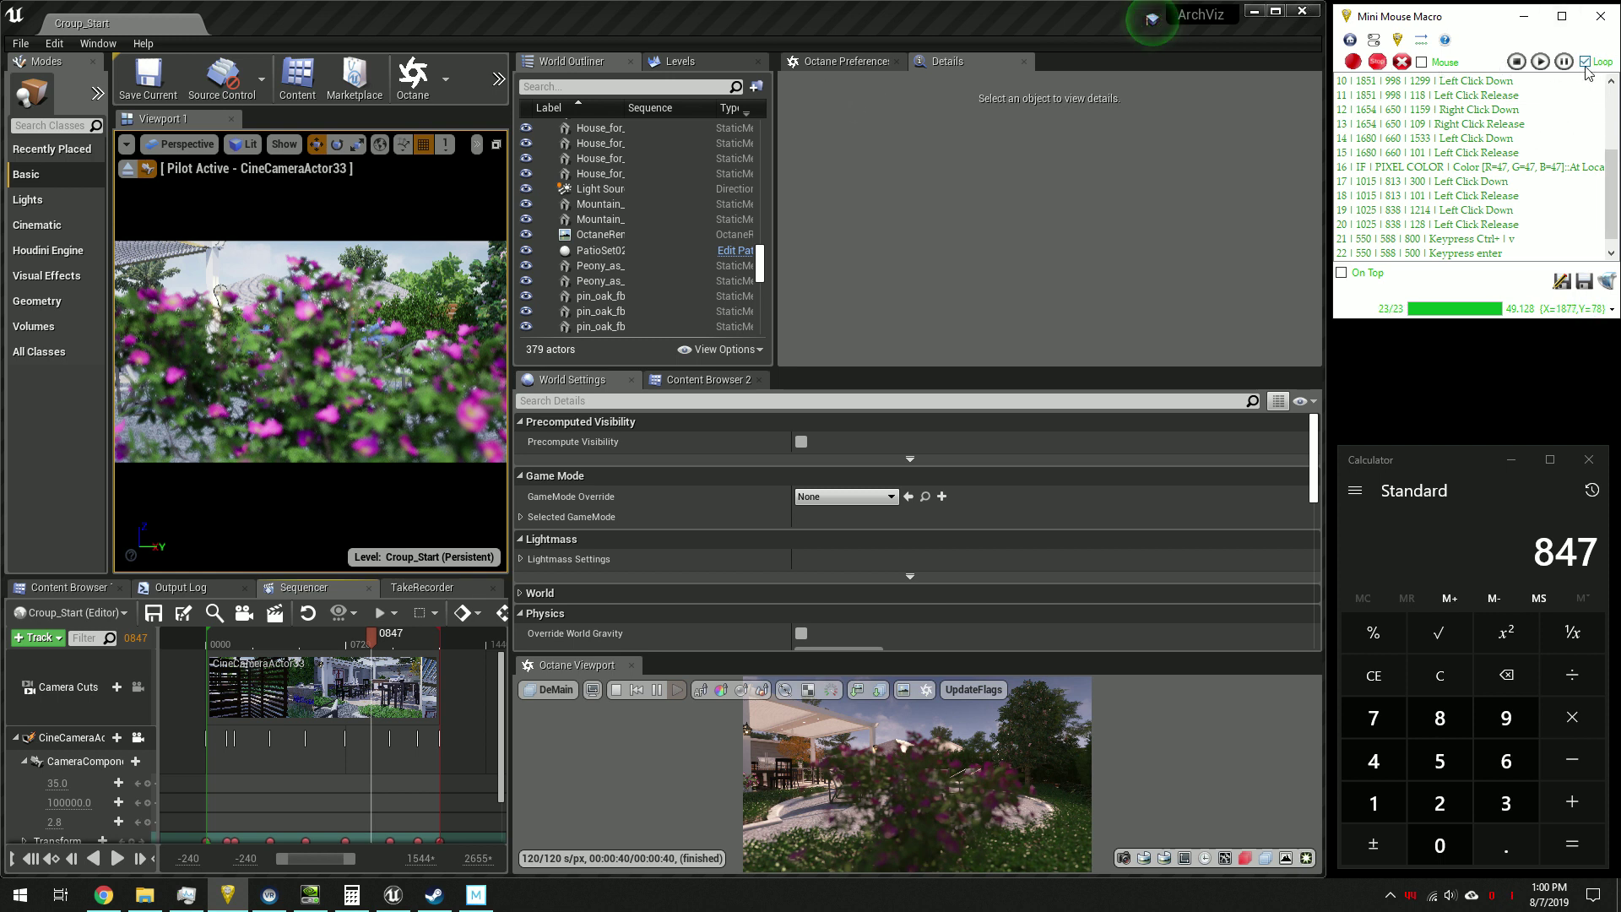
click(1540, 62)
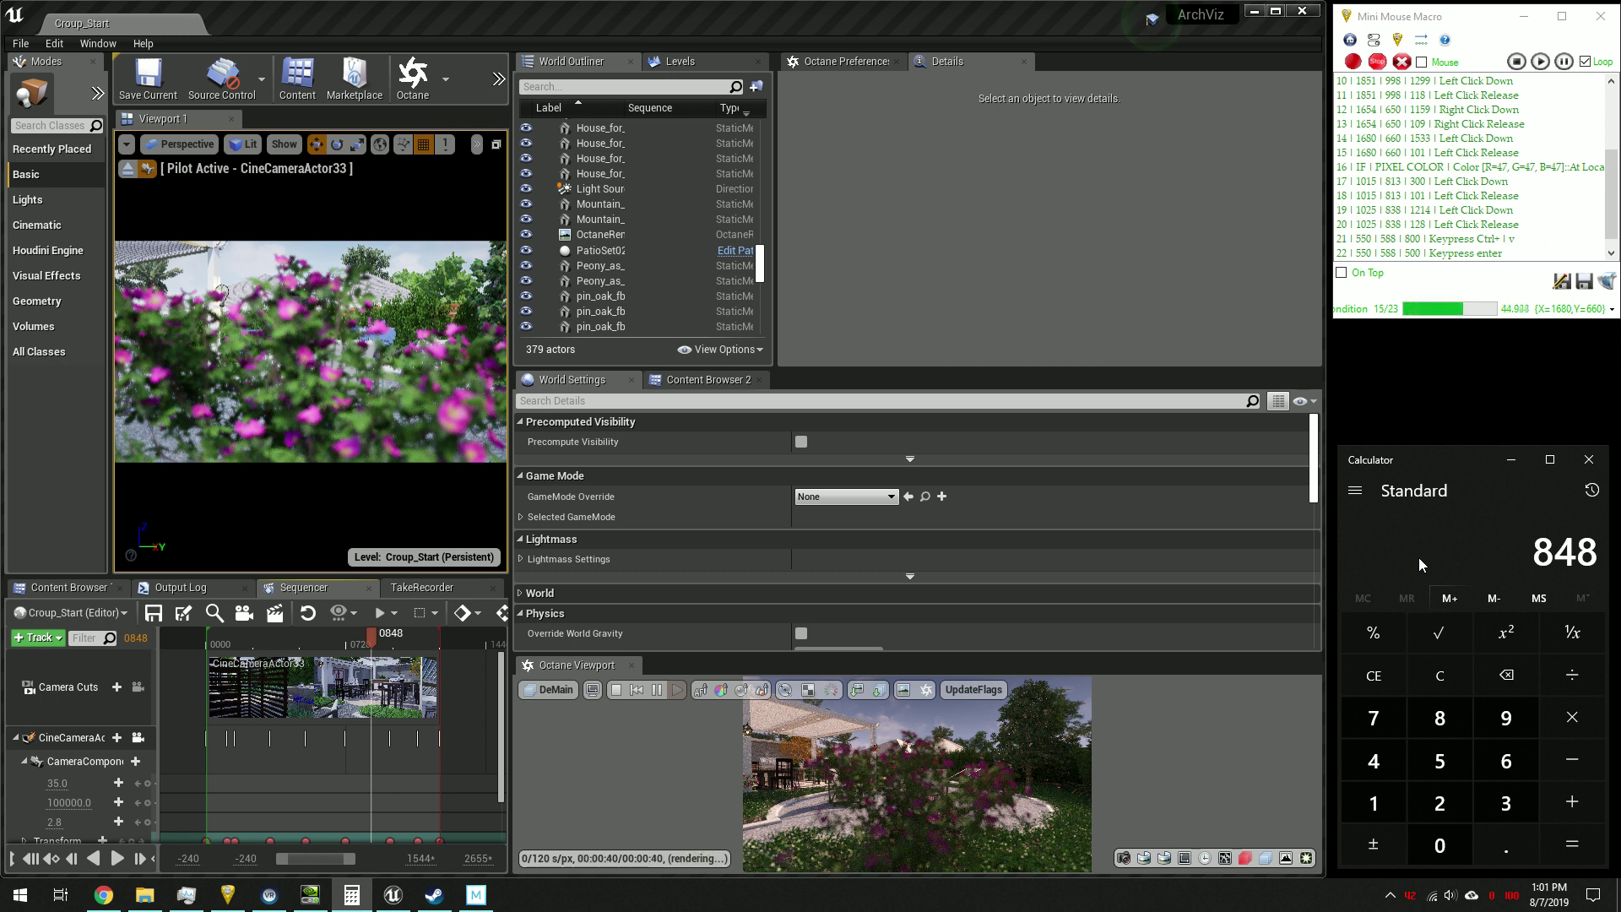
click(856, 686)
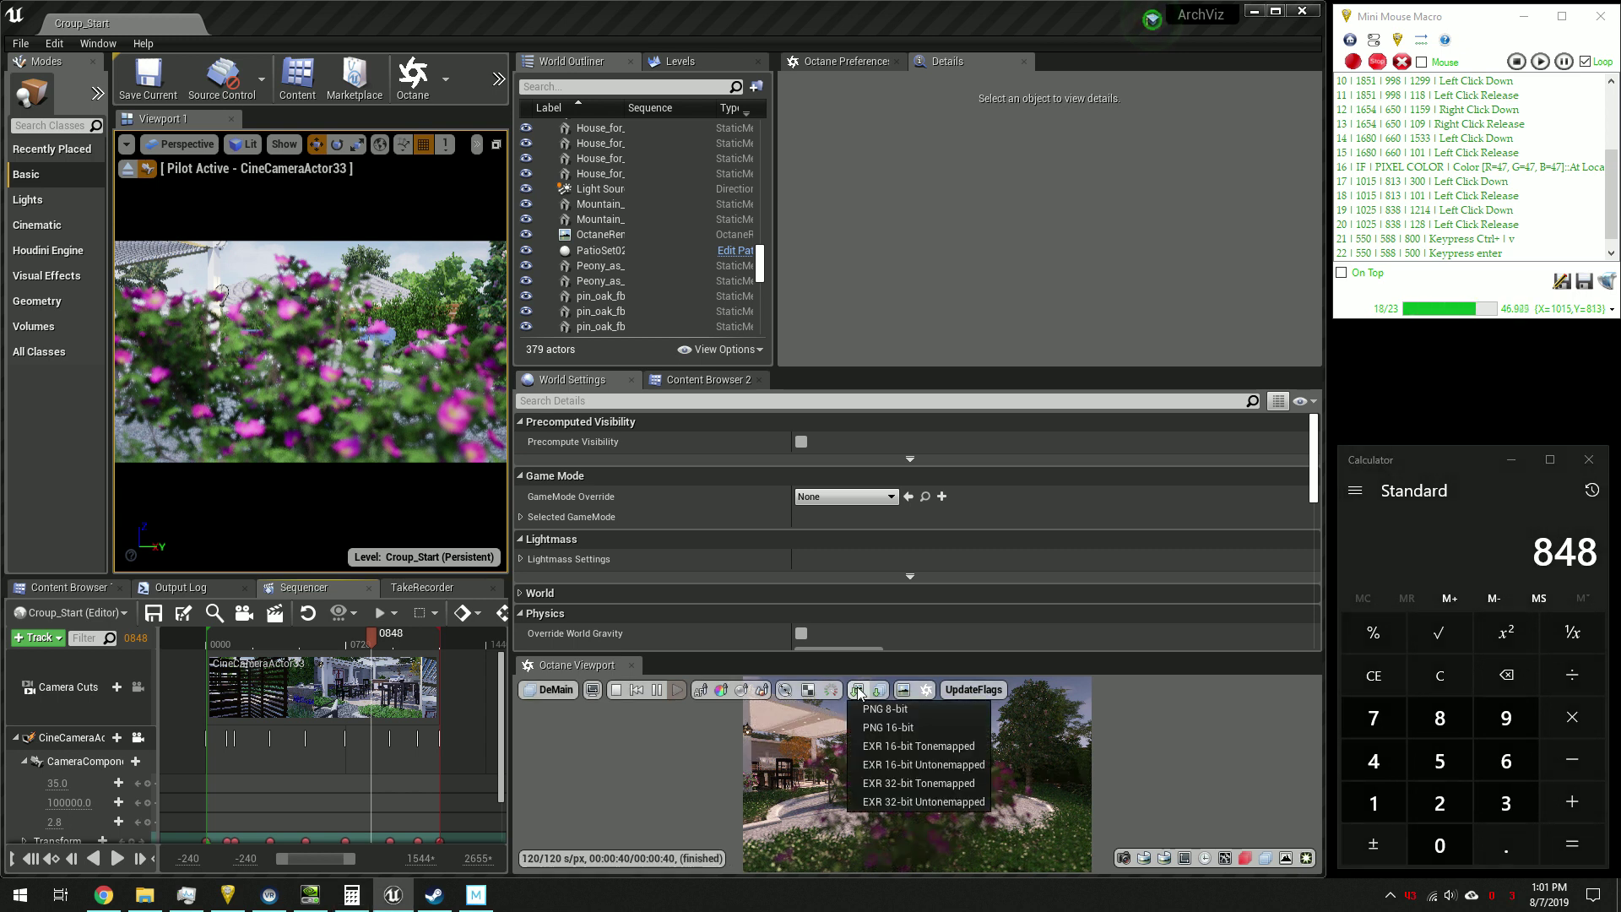
click(865, 707)
key(ctrl+v)
key(Return)
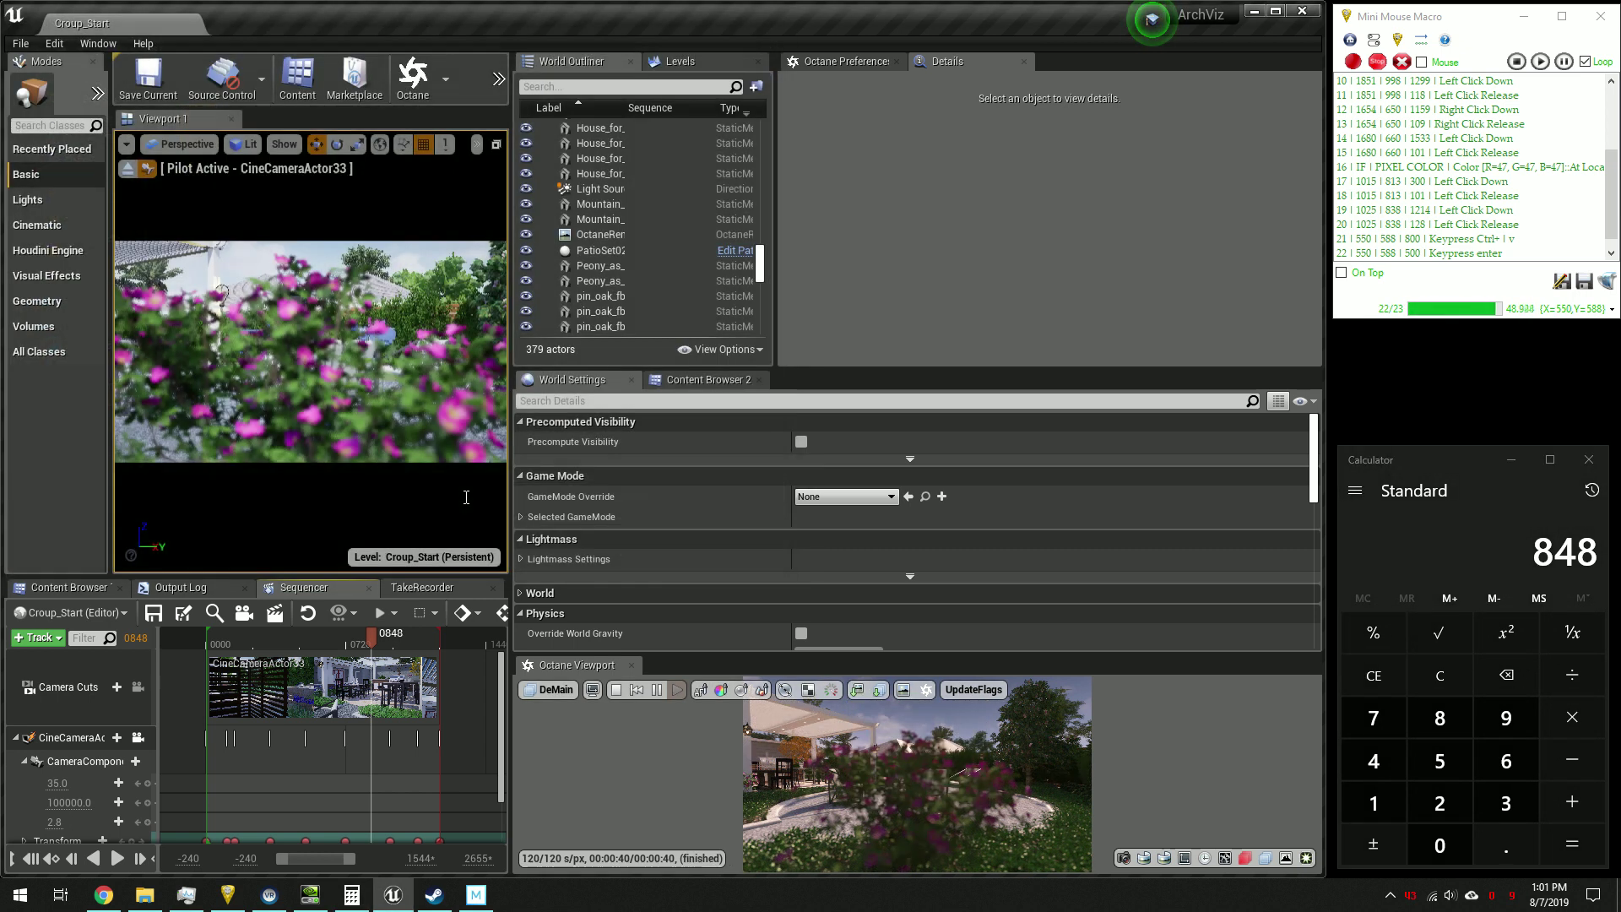
Advance the sequence by one frame to 0849 and add 1 to the frame number in the calculator
click(180, 685)
key(Right)
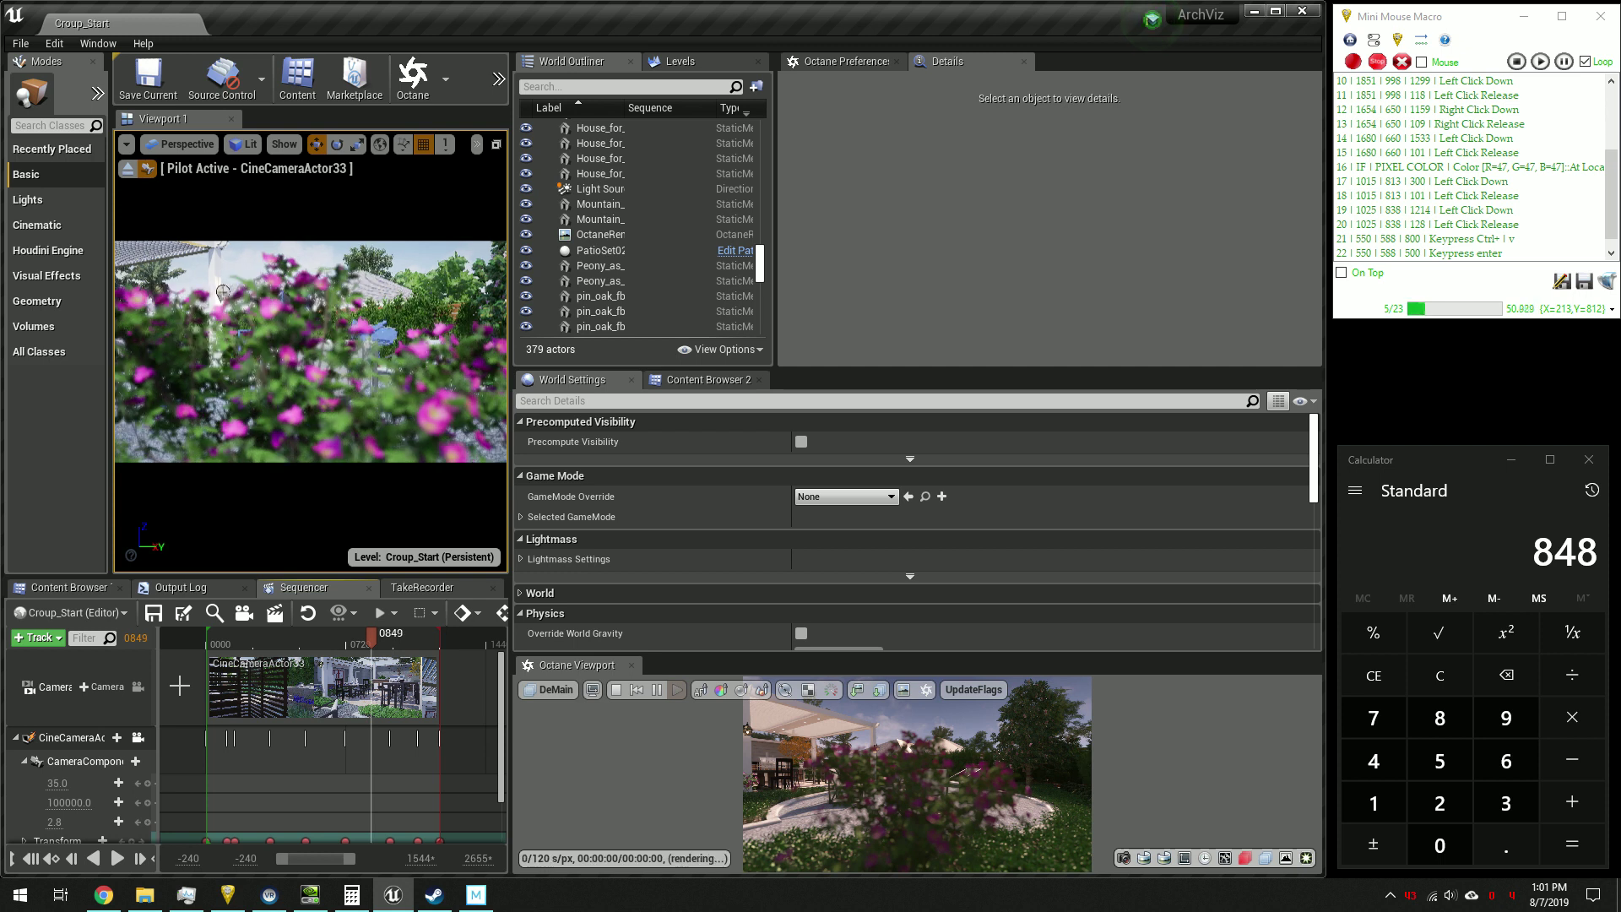
click(1562, 803)
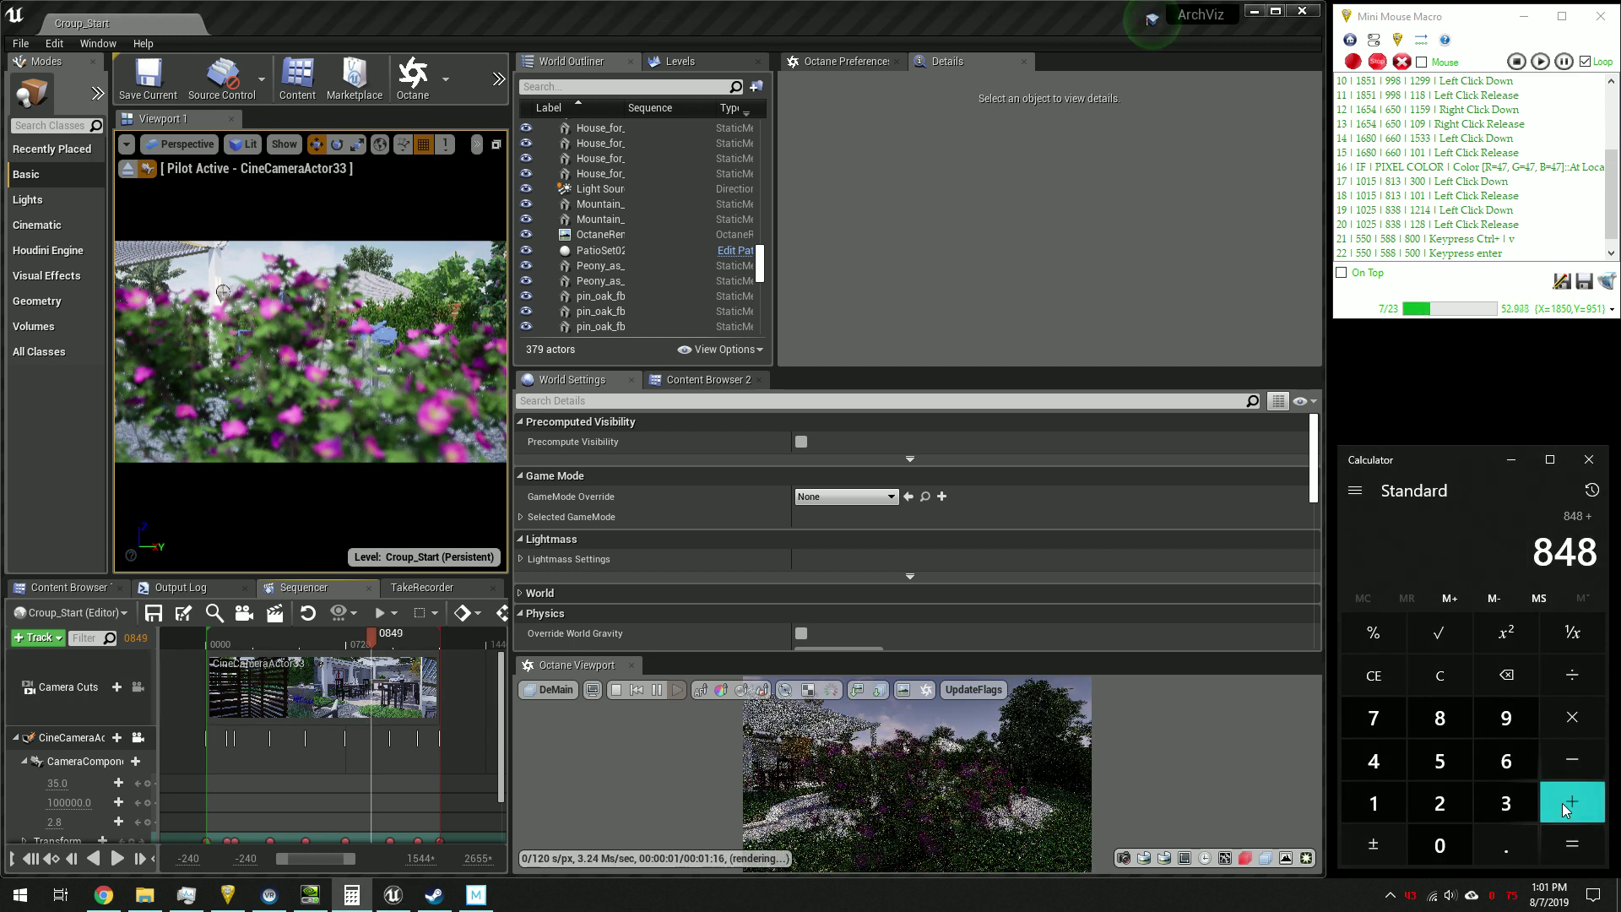
click(1401, 803)
click(1562, 843)
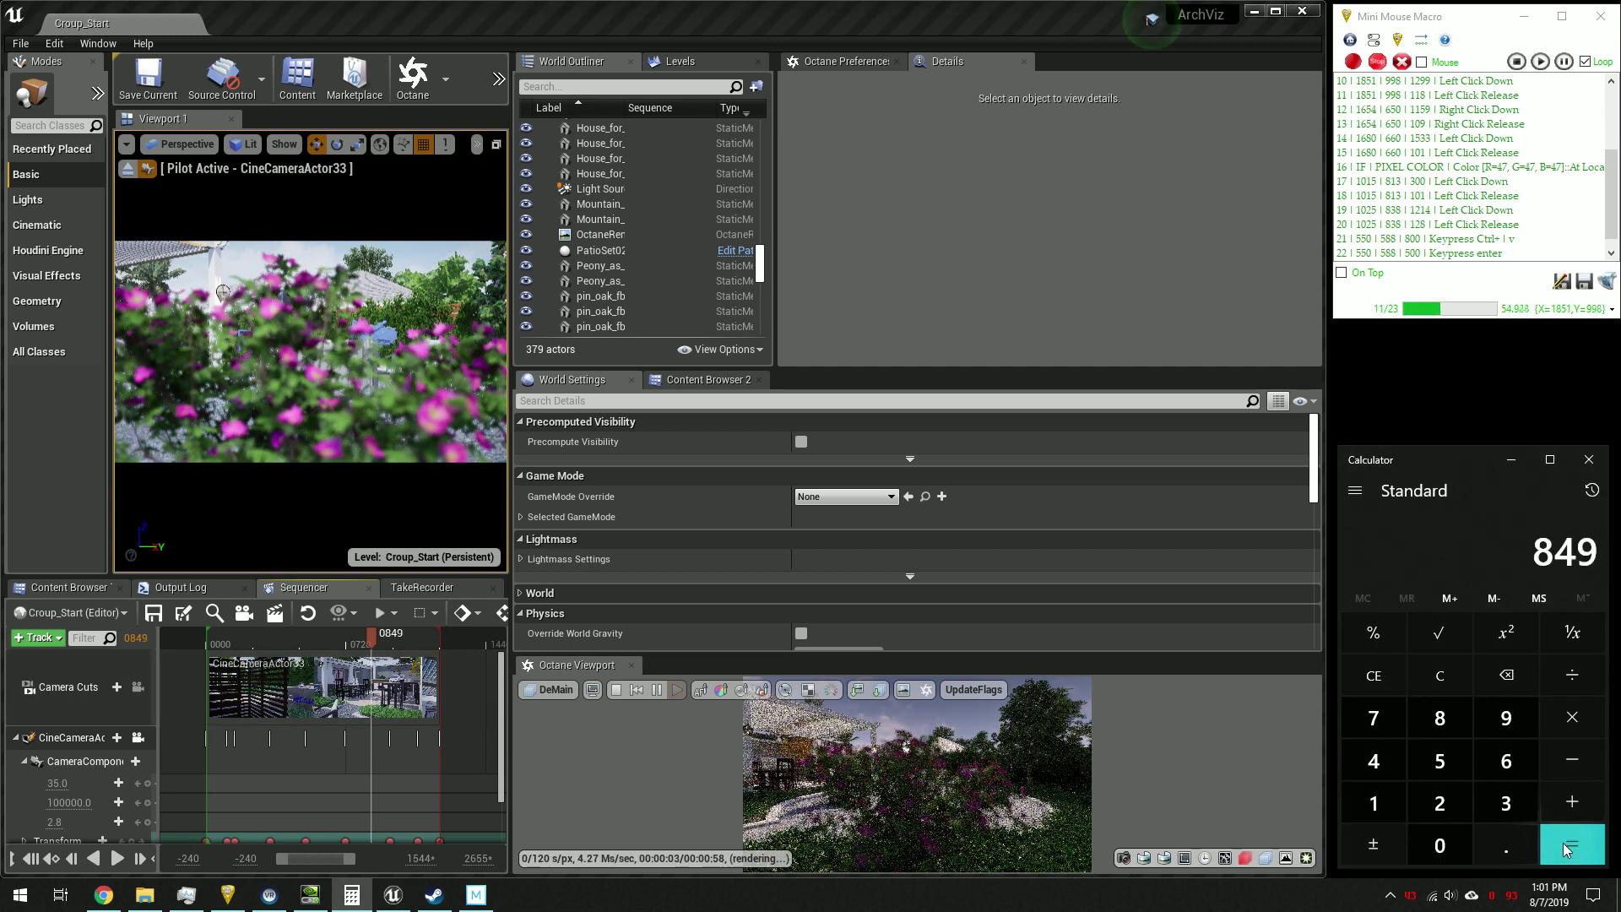
Copy the frame number 849 from the calculator and pause the looping macro
right_click(1396, 549)
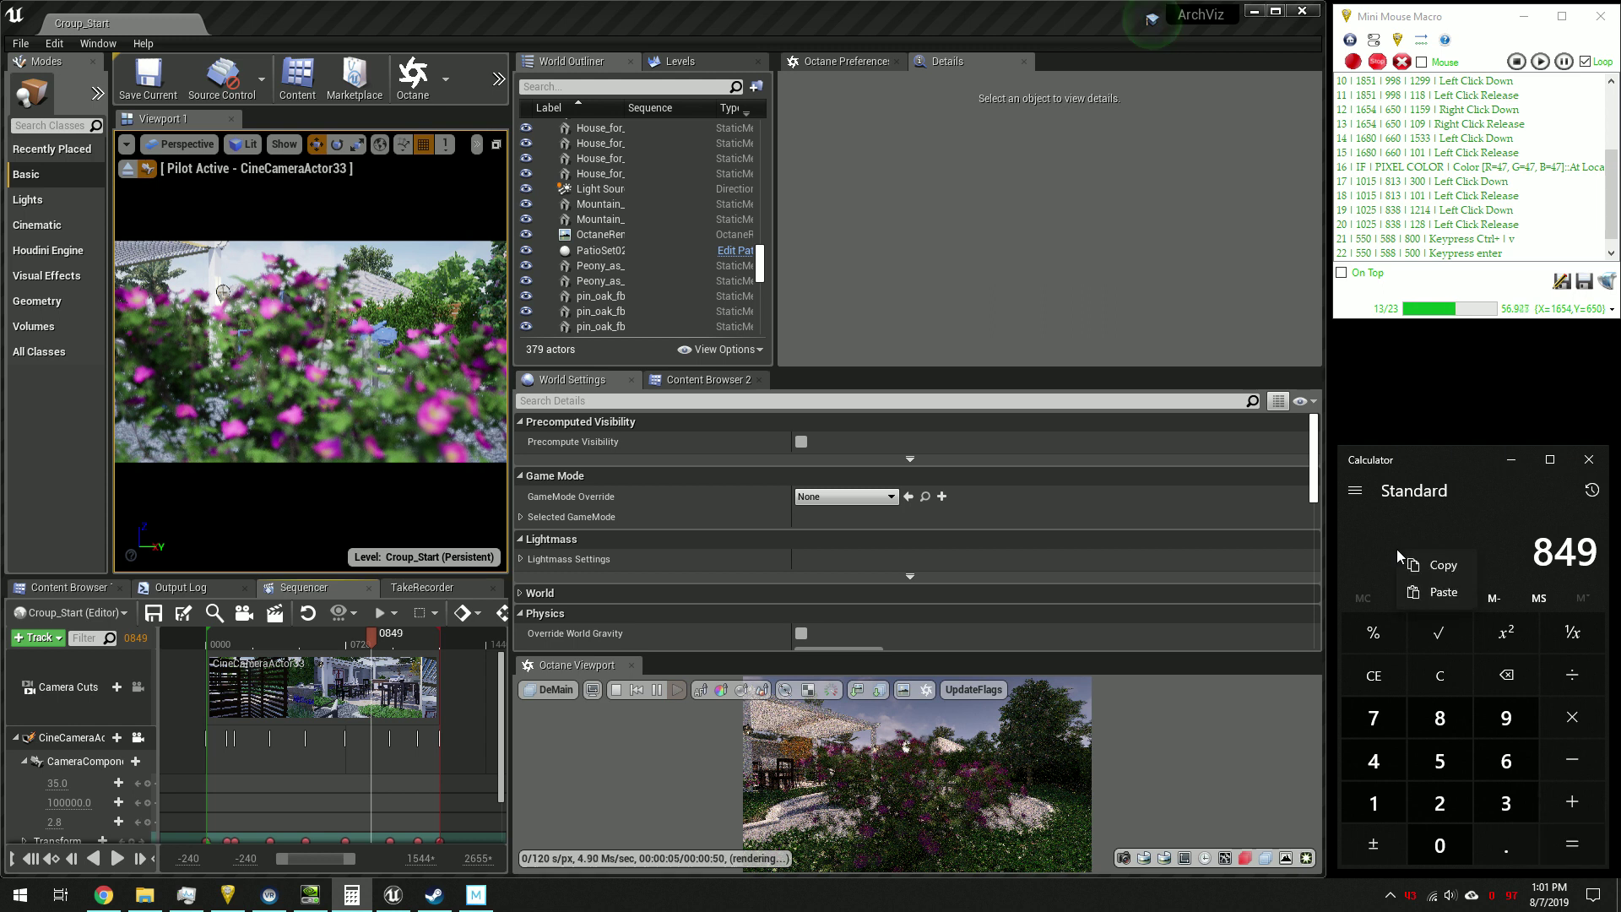
click(1418, 557)
click(1561, 66)
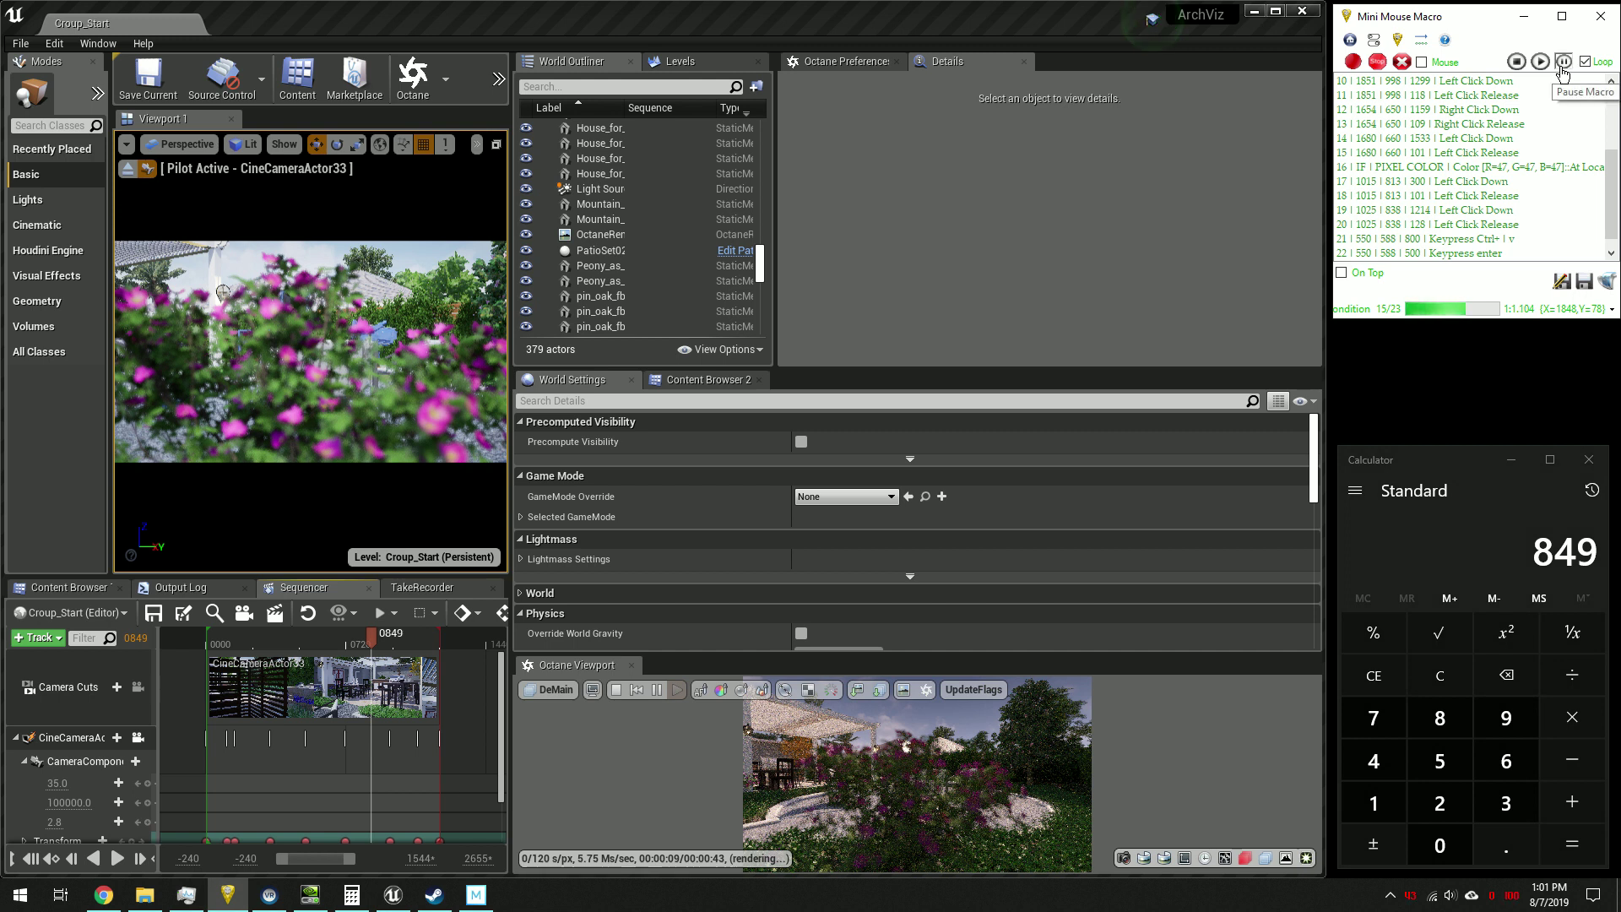